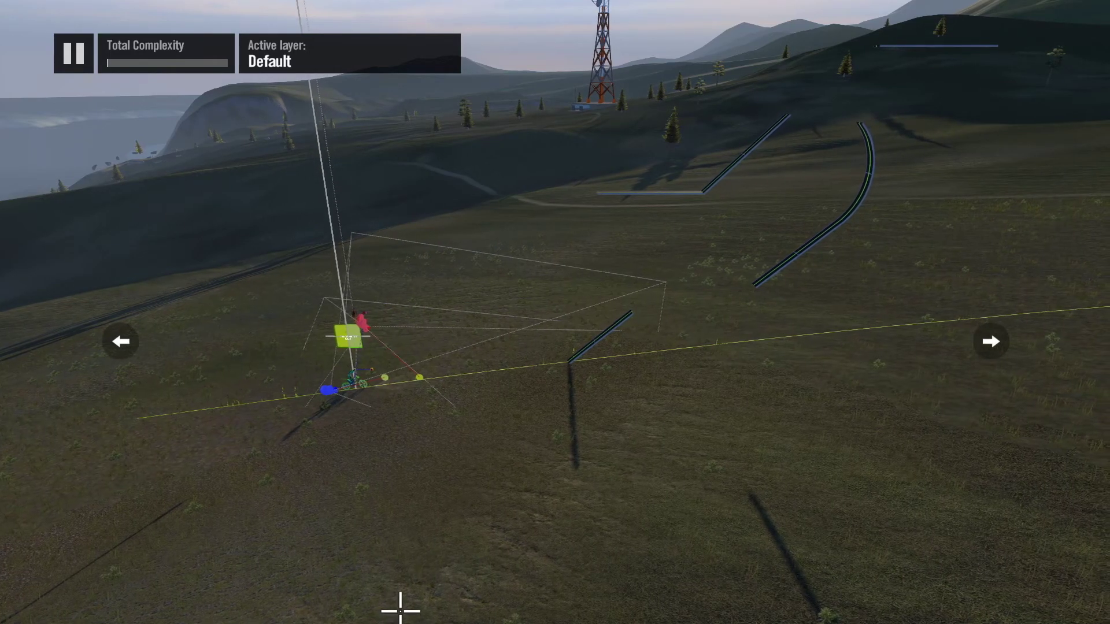
Step: Test-ride the track from the start towards the first ramp, leaning the rider back and forth
key("w")
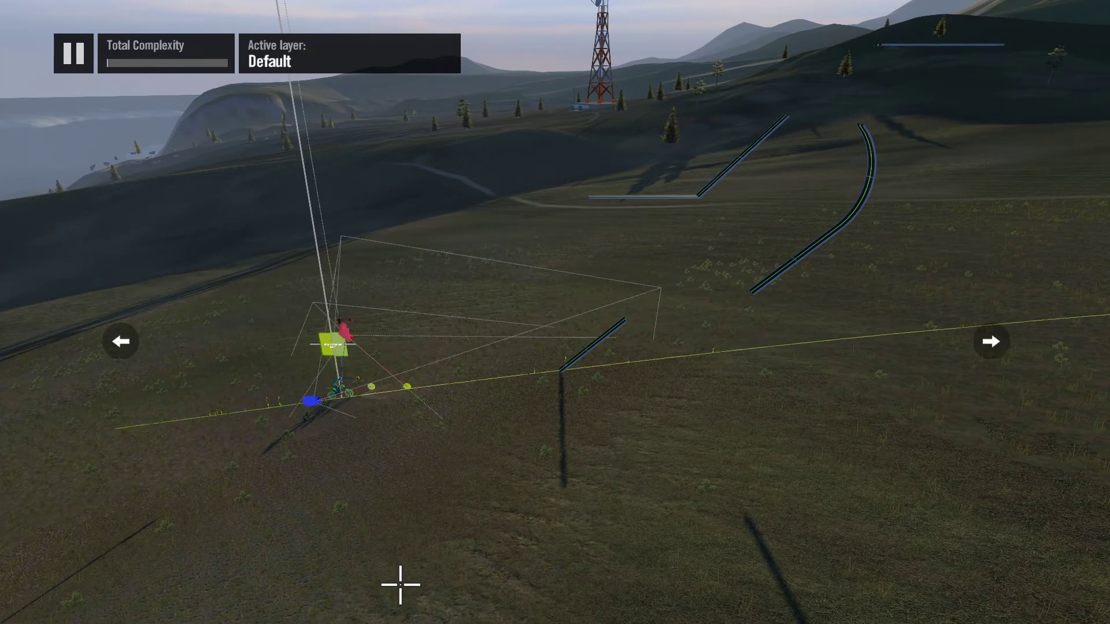
key("s")
key("d")
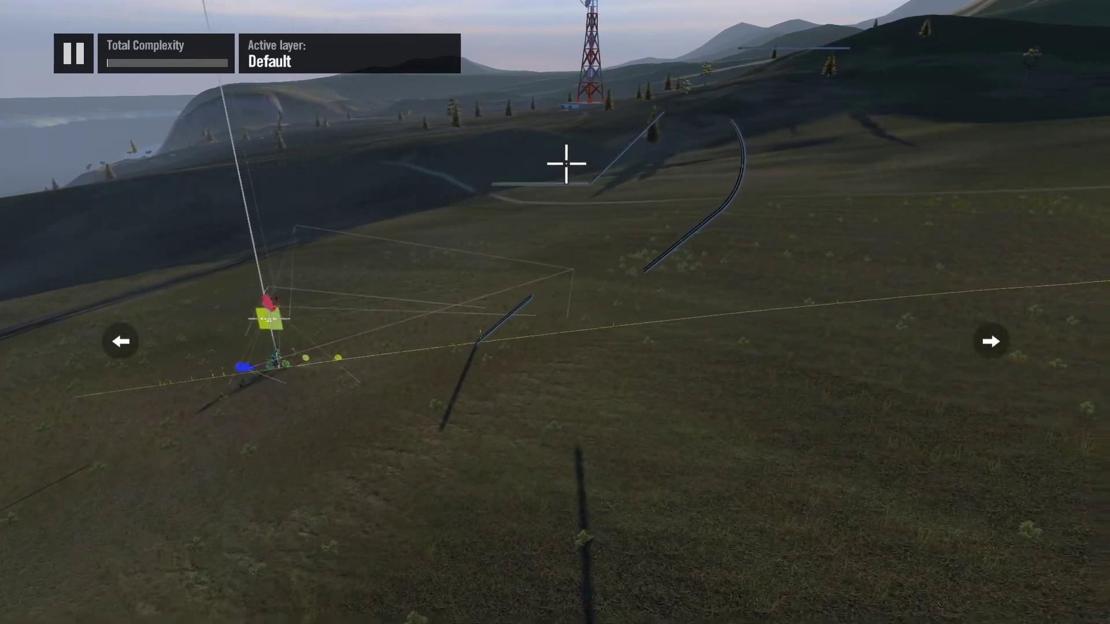
key("Escape")
key("Return")
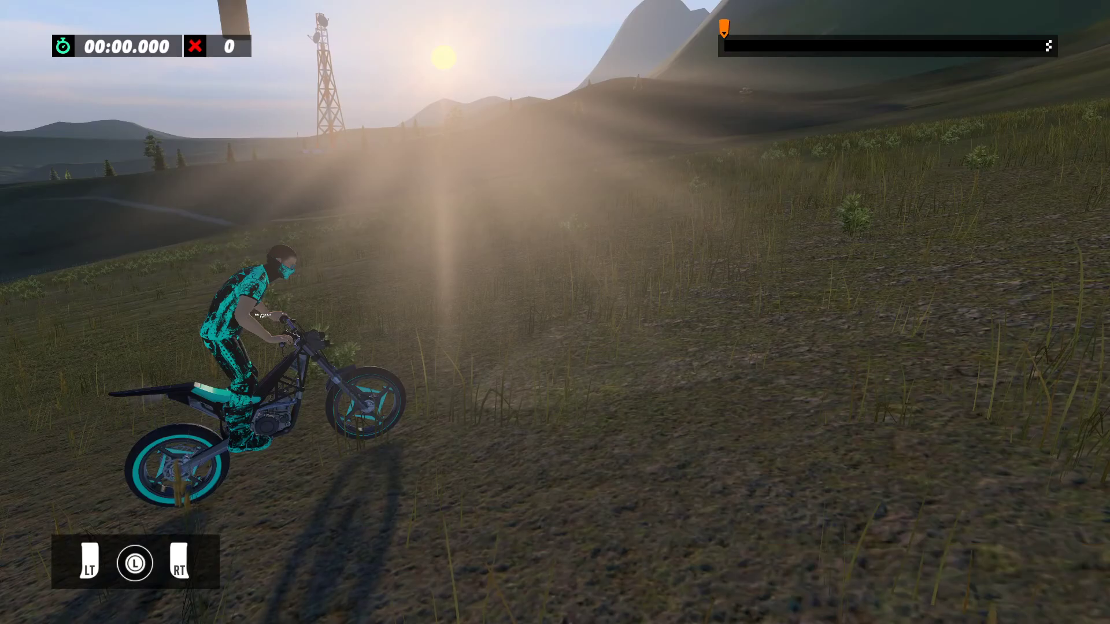
key("Left")
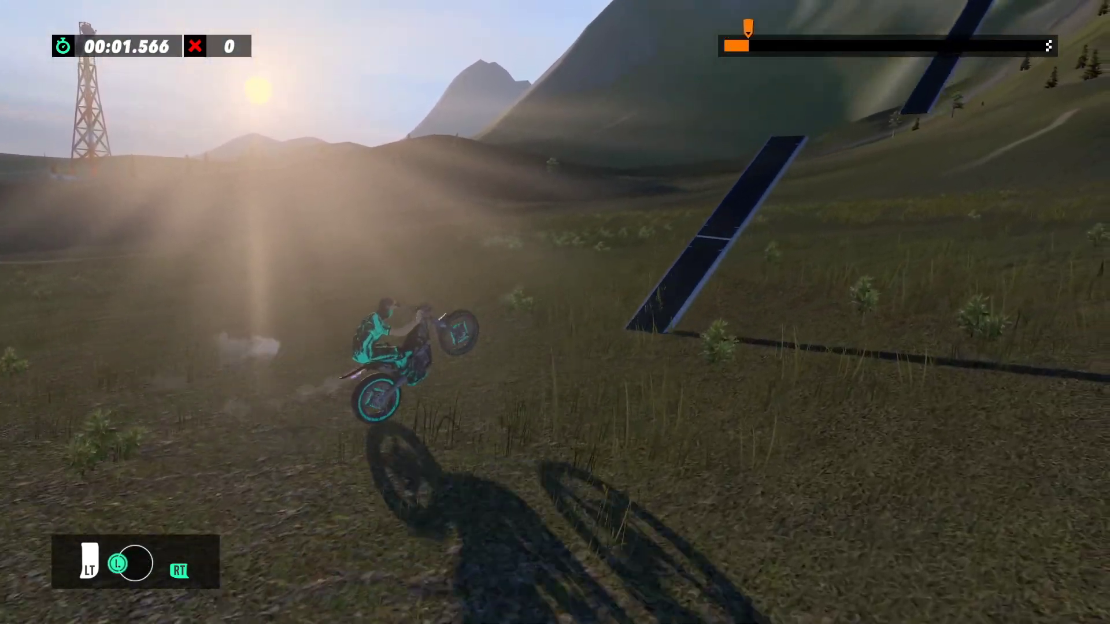
key("Right")
key("Left")
key("Right")
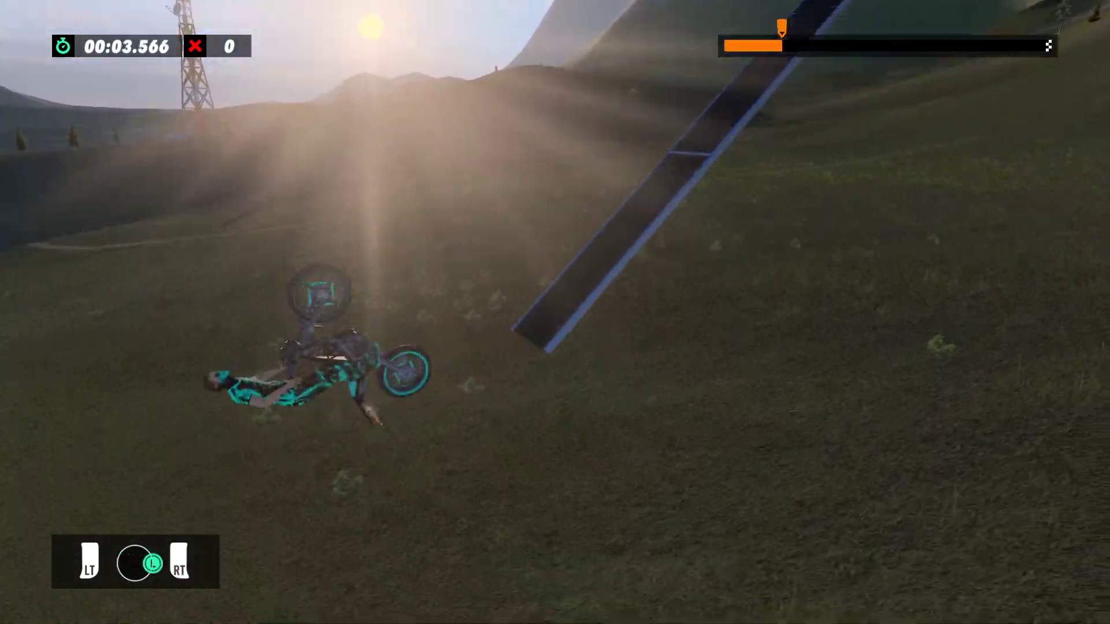
key("Left")
Step: Reset the rider, stop the test ride and resume editing the track
key("BackSpace")
key("Escape")
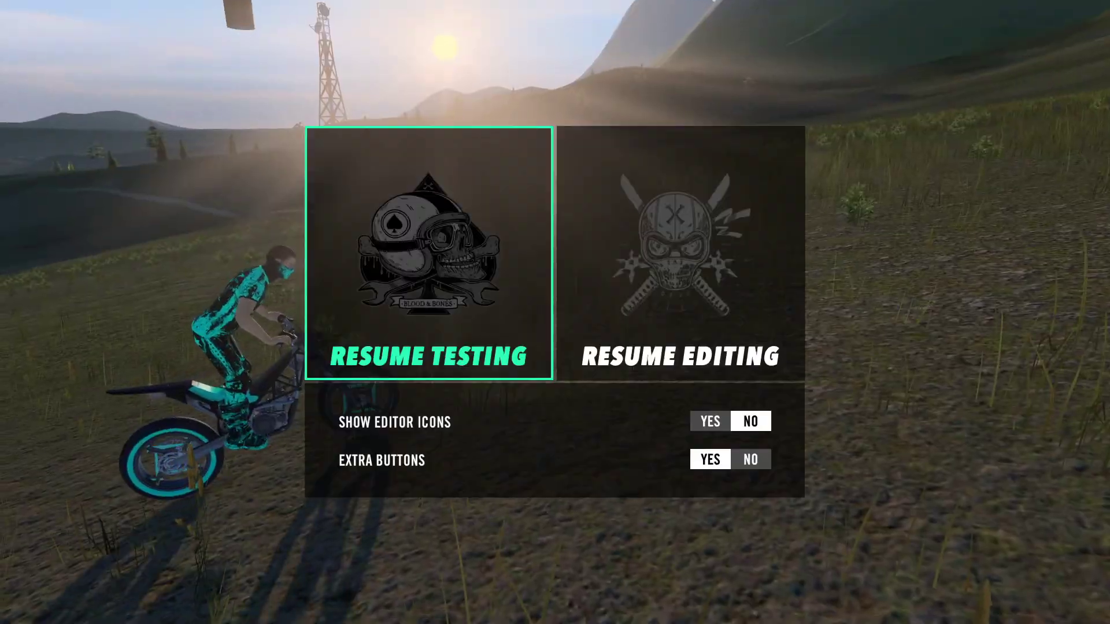
key("Right")
key("Return")
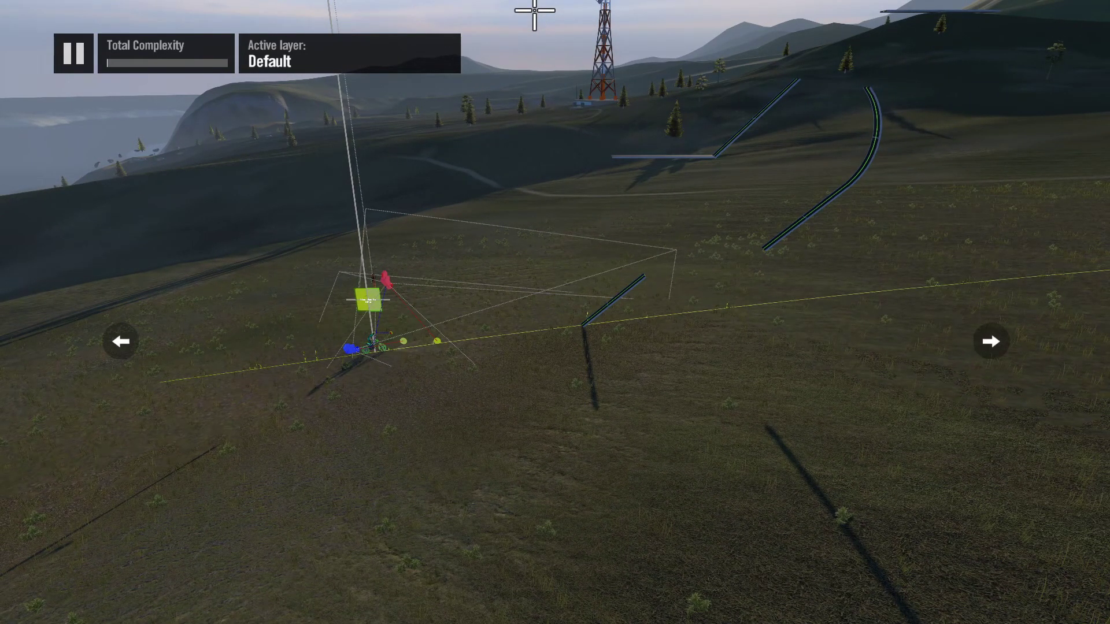
Step: Place a Dummy Object from the common general tools on the rider at the track start
key("Tab")
key("Escape")
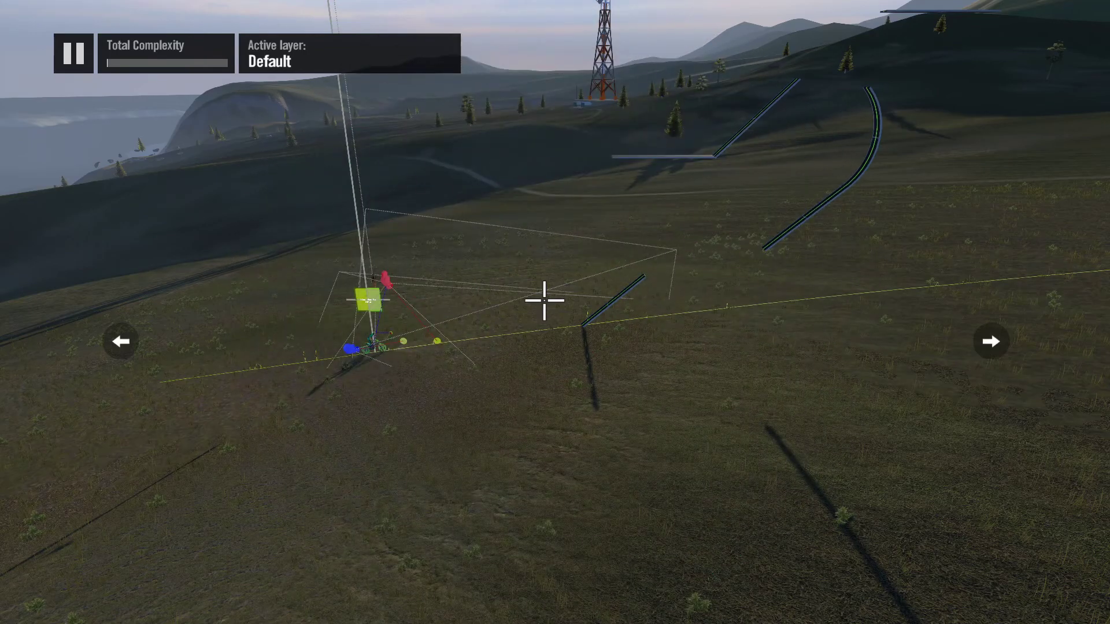
key("Escape")
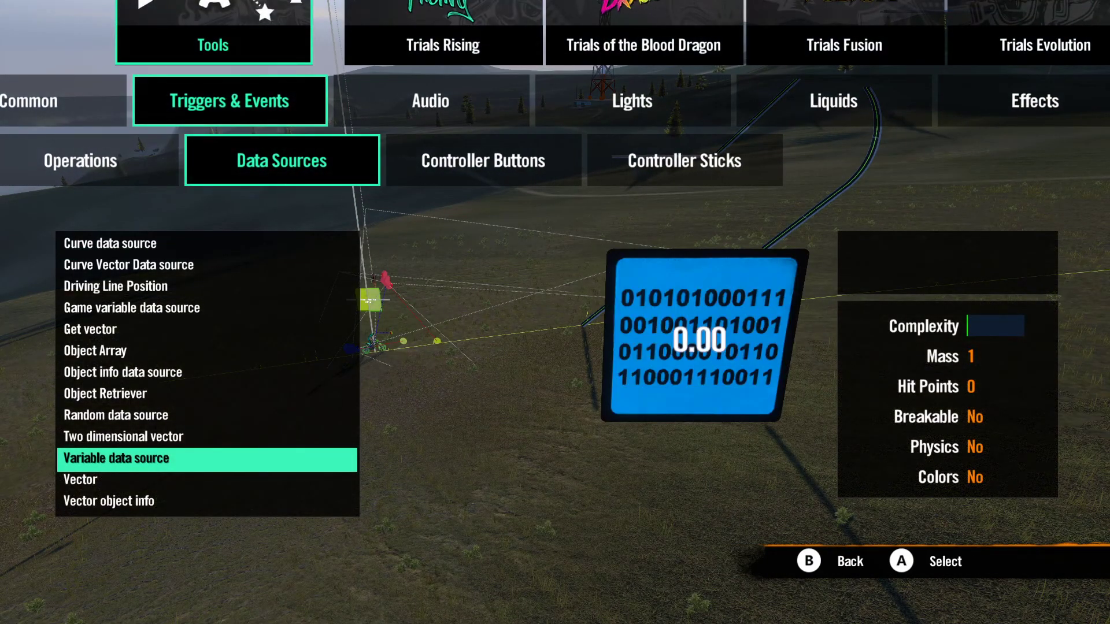
key("Escape")
key("Escape")
key("Left")
key("Return")
key("Return")
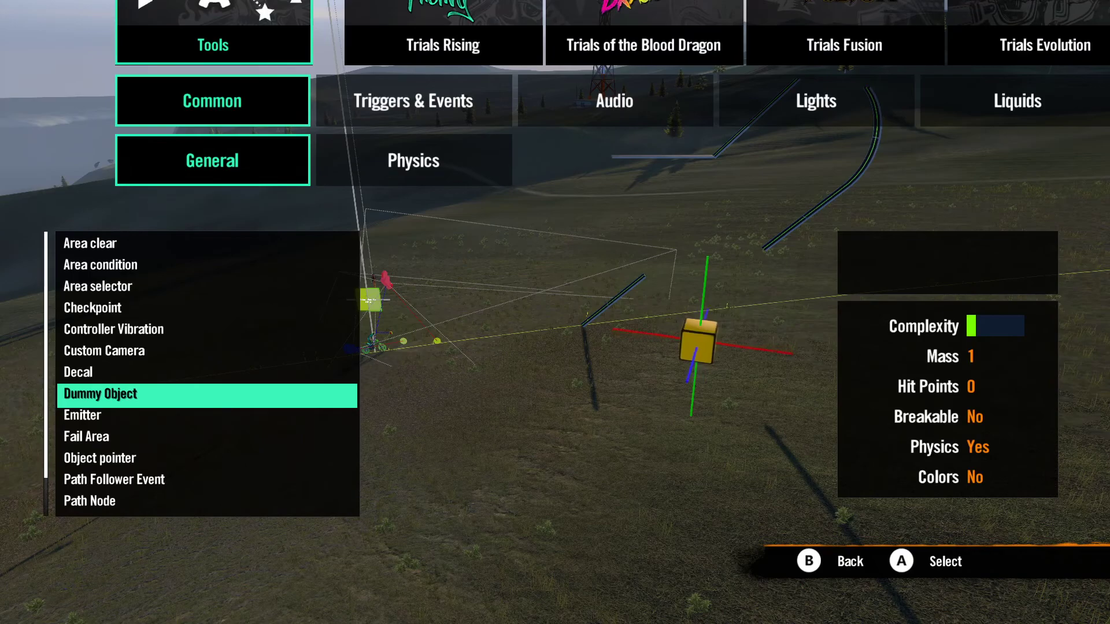
key("Return")
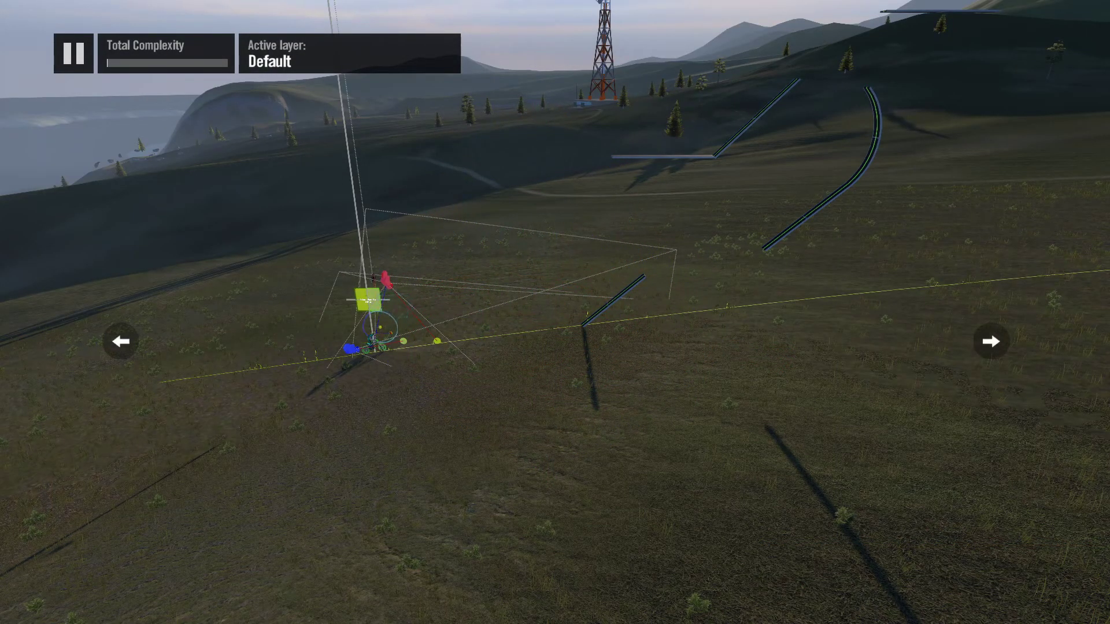
scroll(354, 547, "up", 8)
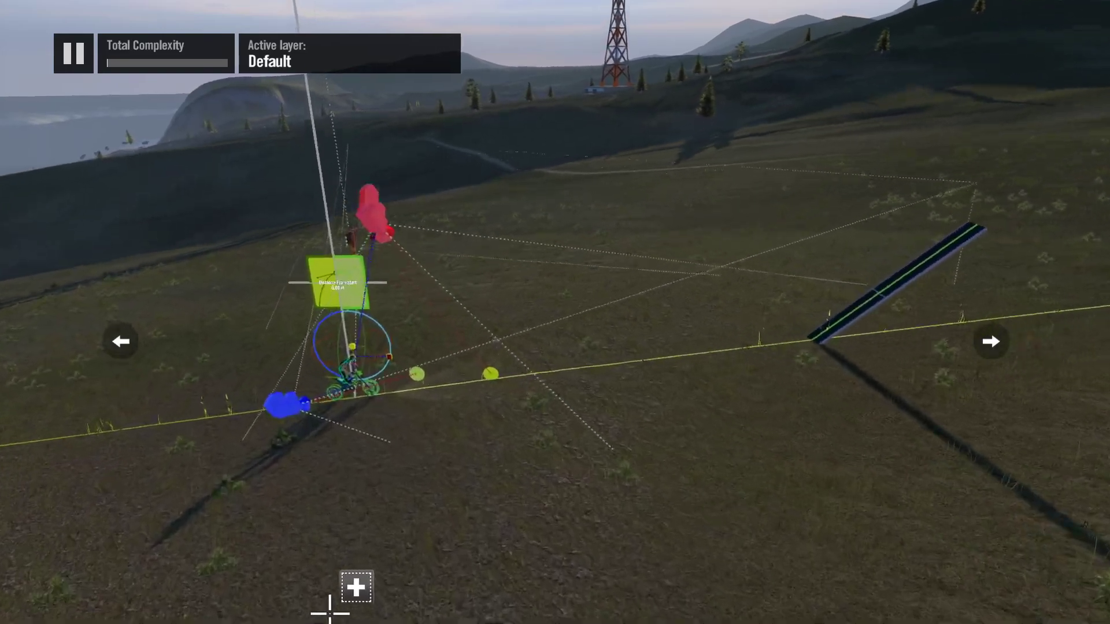
scroll(318, 614, "up", 8)
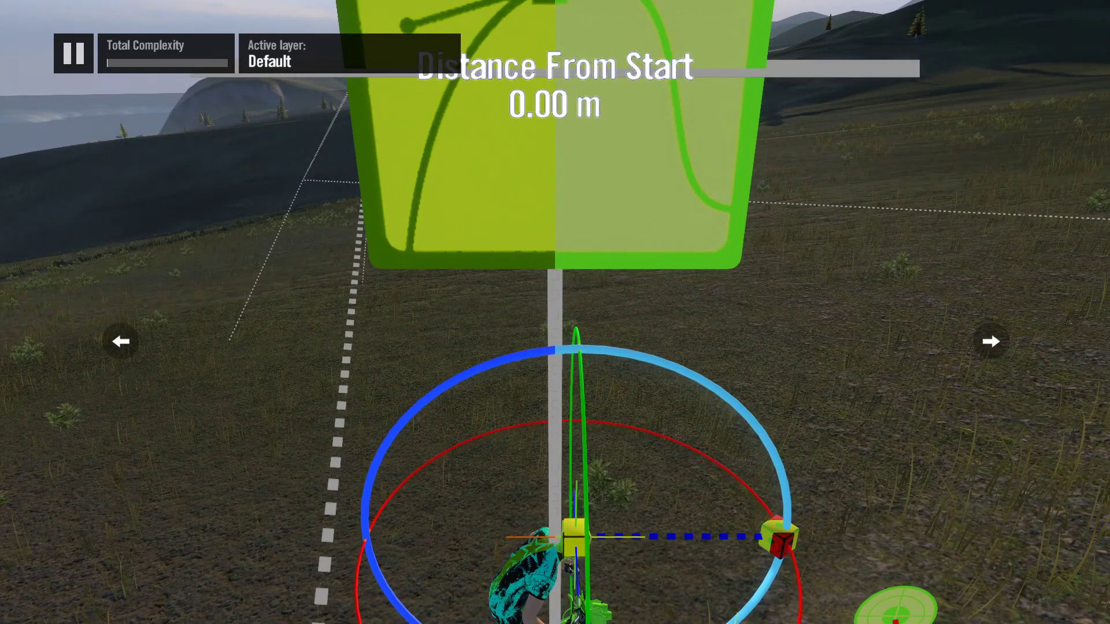
scroll(572, 458, "down", 10)
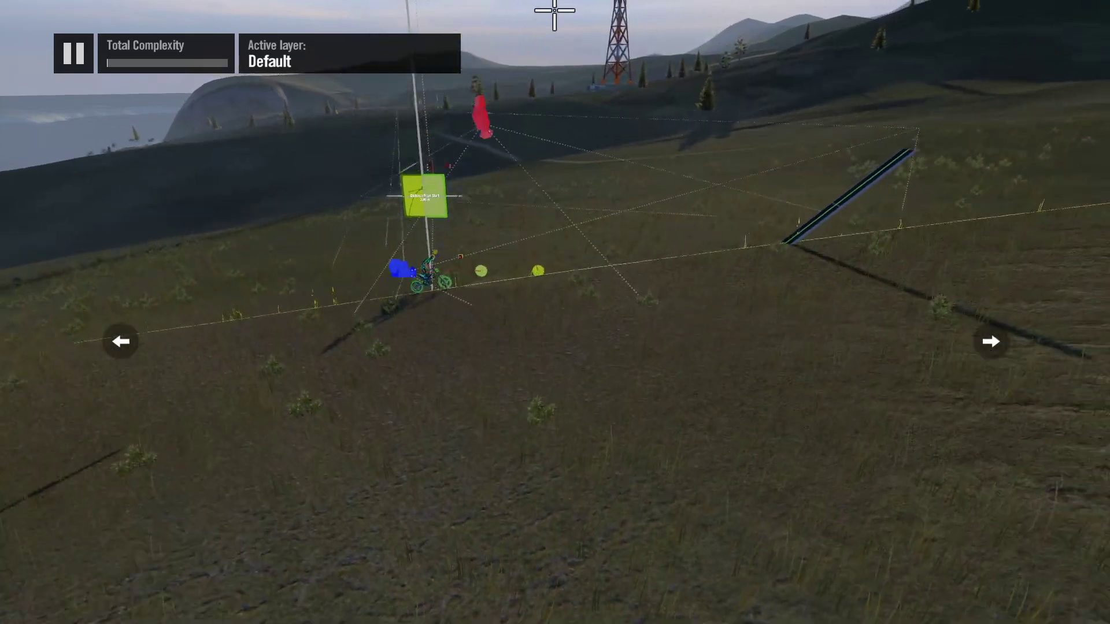
scroll(544, 11, "down", 3)
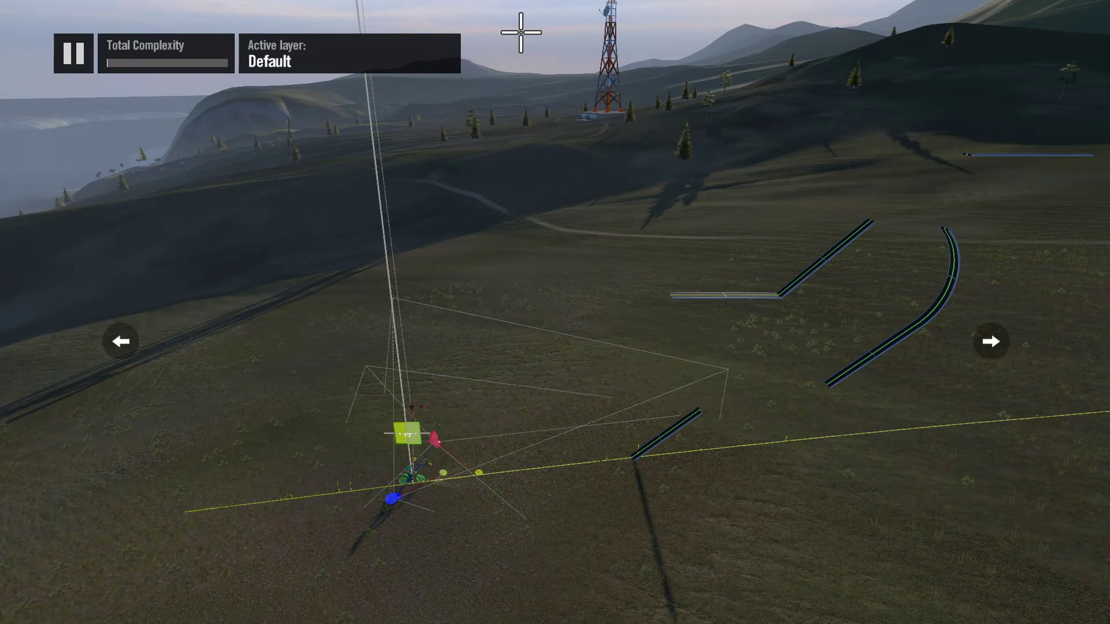
Step: Place two Player event triggers side by side above the ground beyond the first ramp
key("Return")
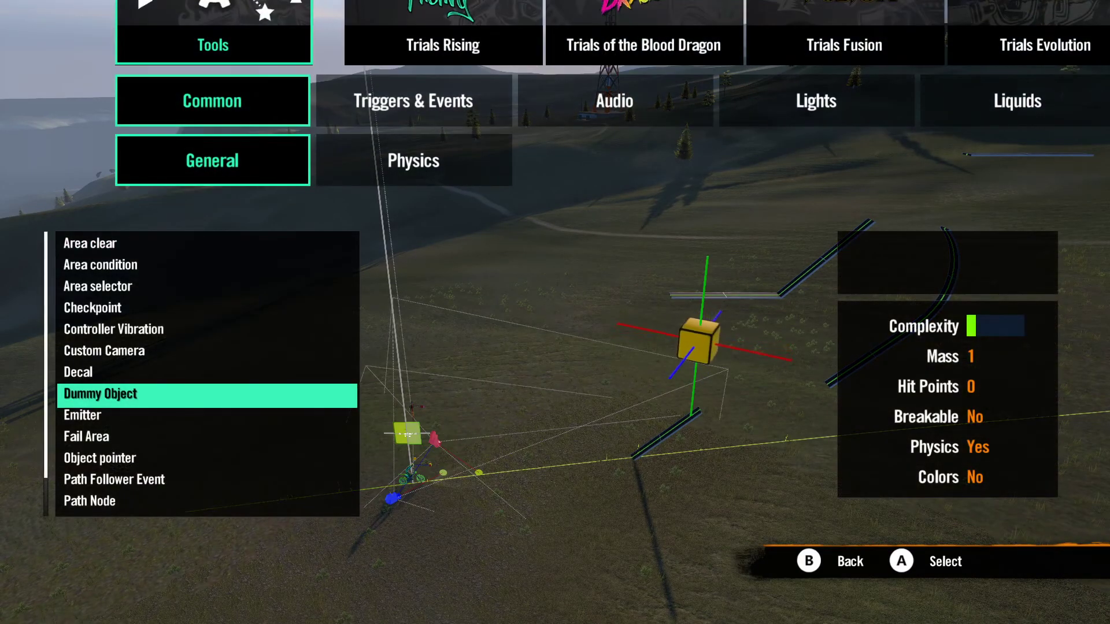
key("Escape")
key("Escape")
key("Right")
key("Return")
key("Return")
key("Up")
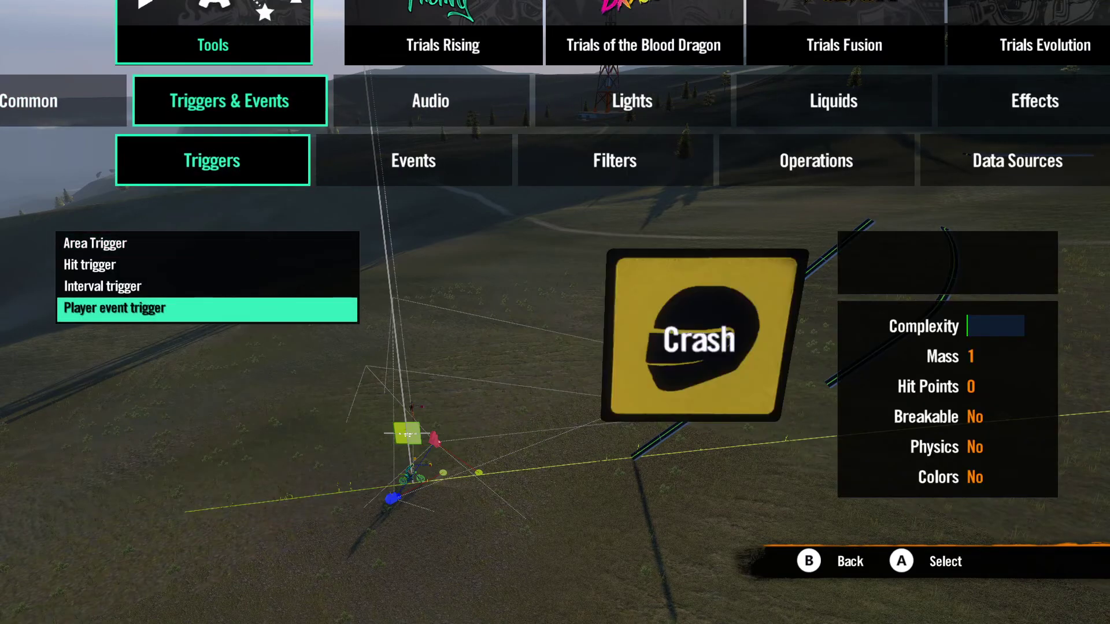
key("Return")
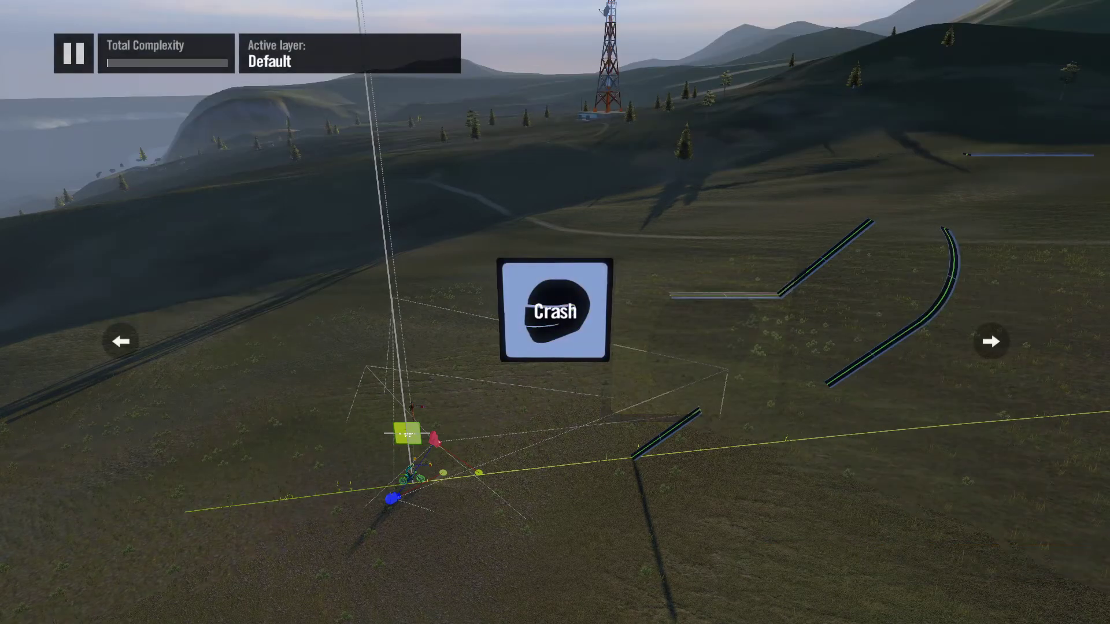
key("Right")
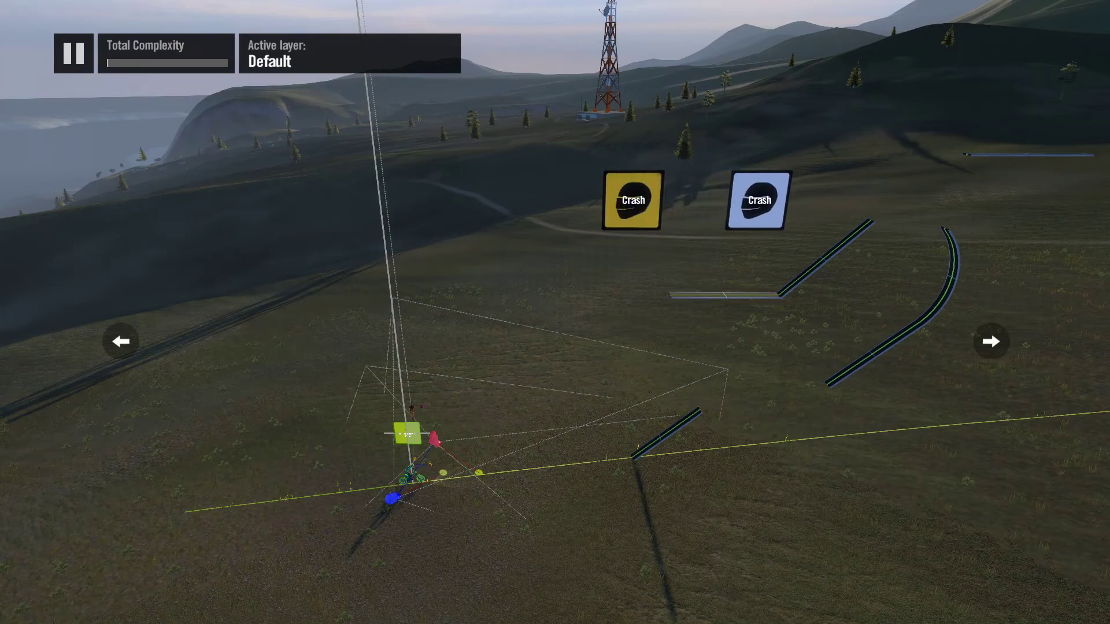
Step: Set the second Player event trigger's type to Bail out
key("Return")
key("Down")
key("Right")
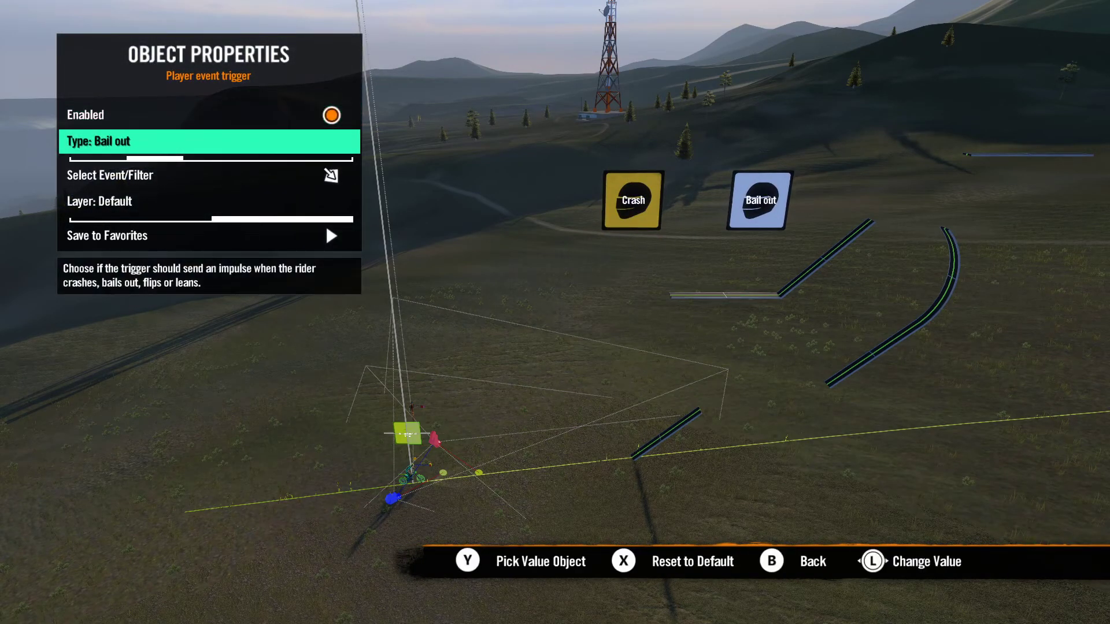
key("Escape")
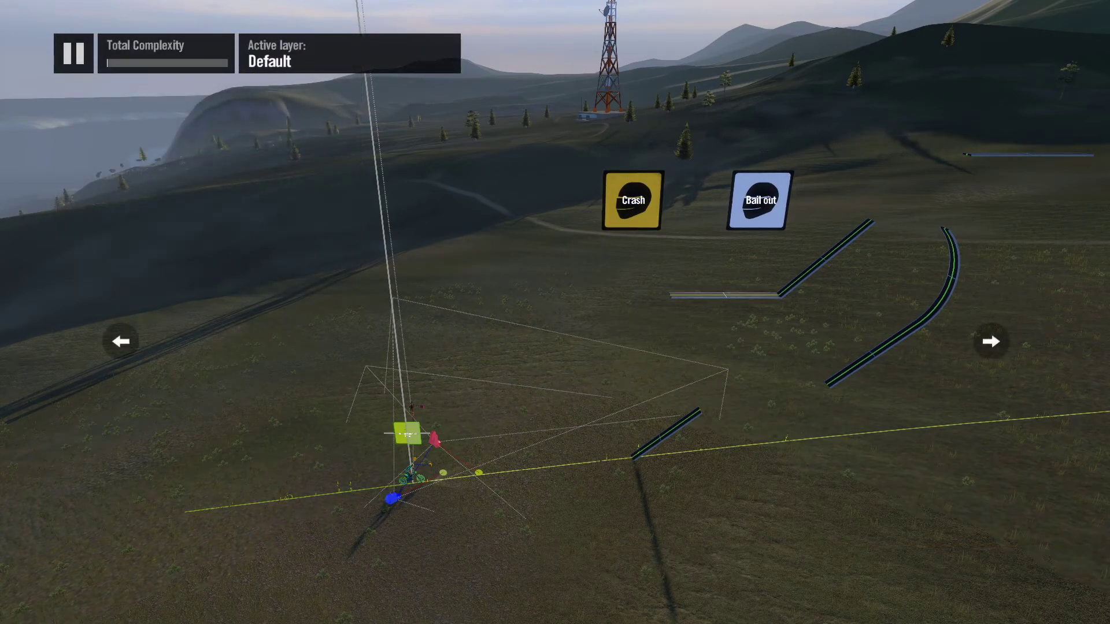
Step: Place an Interval trigger between the start point and the Crash trigger
key("Tab")
key("Up")
key("Return")
key("Up")
key("Left")
key("Down")
key("Left")
key("Down")
key("Return")
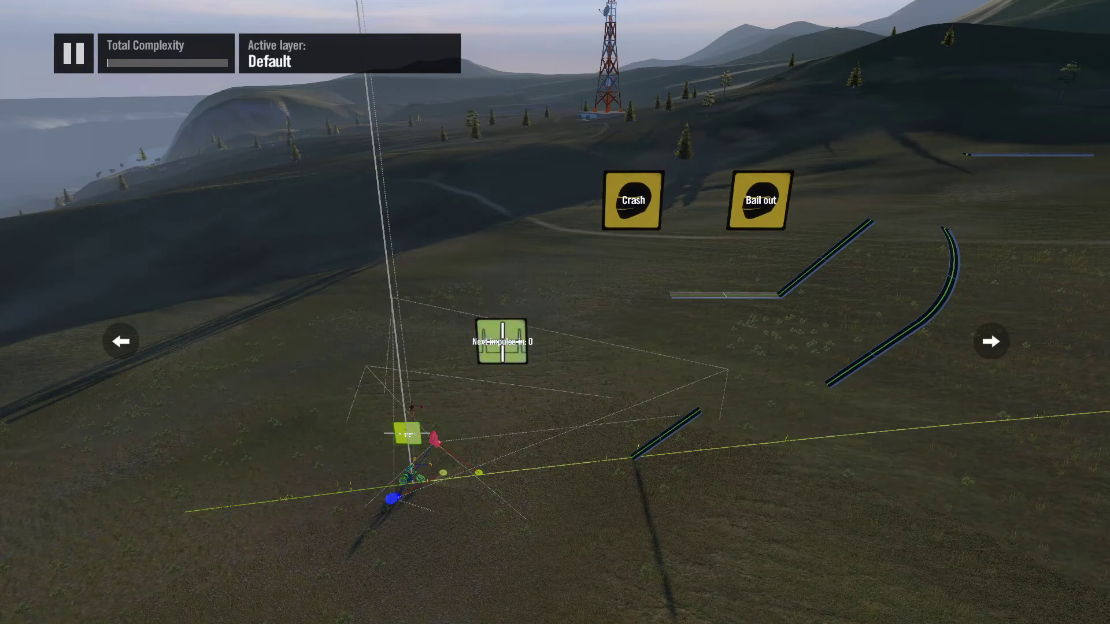
Step: Place an End event below the Bail out trigger, beside the curved ramp
key("Tab")
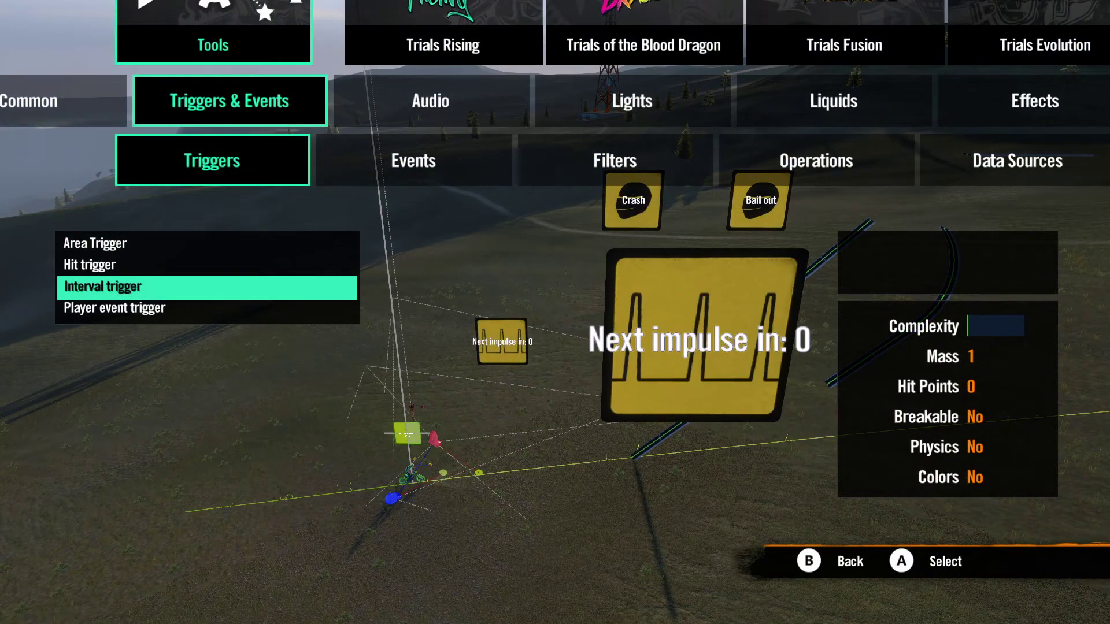
key("Right")
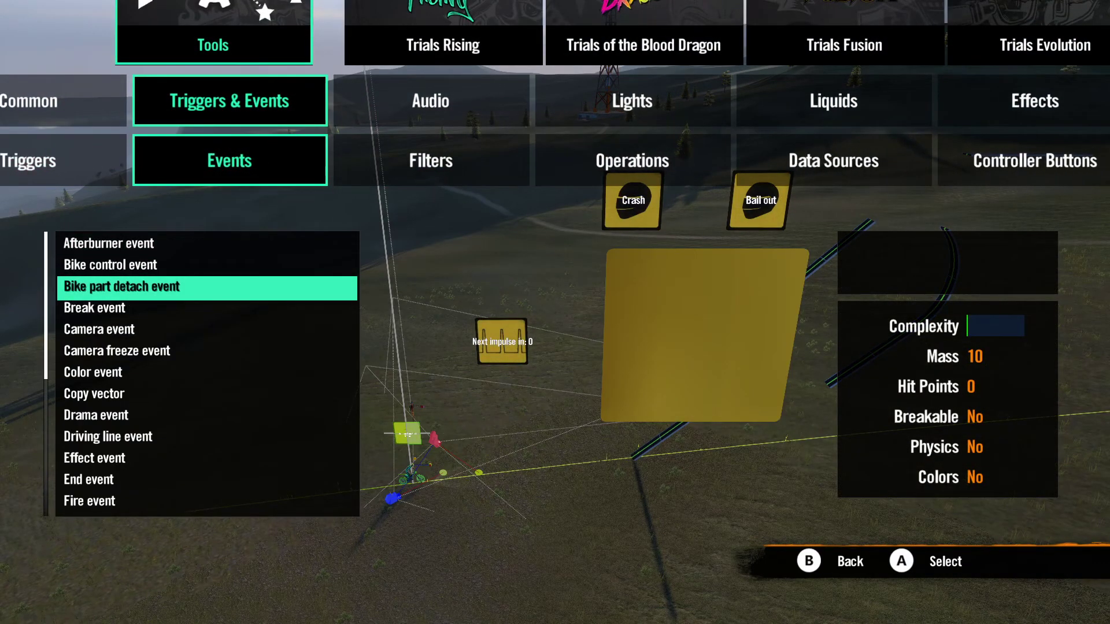
key("Down")
key("Down")
key("Down")
key("Down")
key("Down")
key("Down")
key("Down")
key("Down")
key("Down")
key("Return")
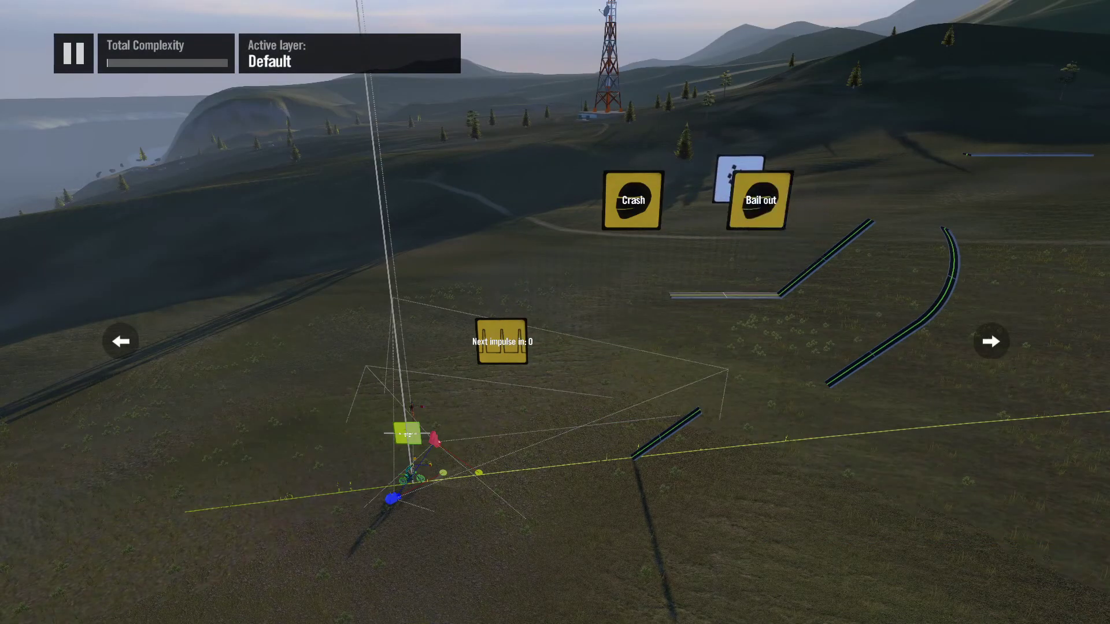
left_click(847, 308)
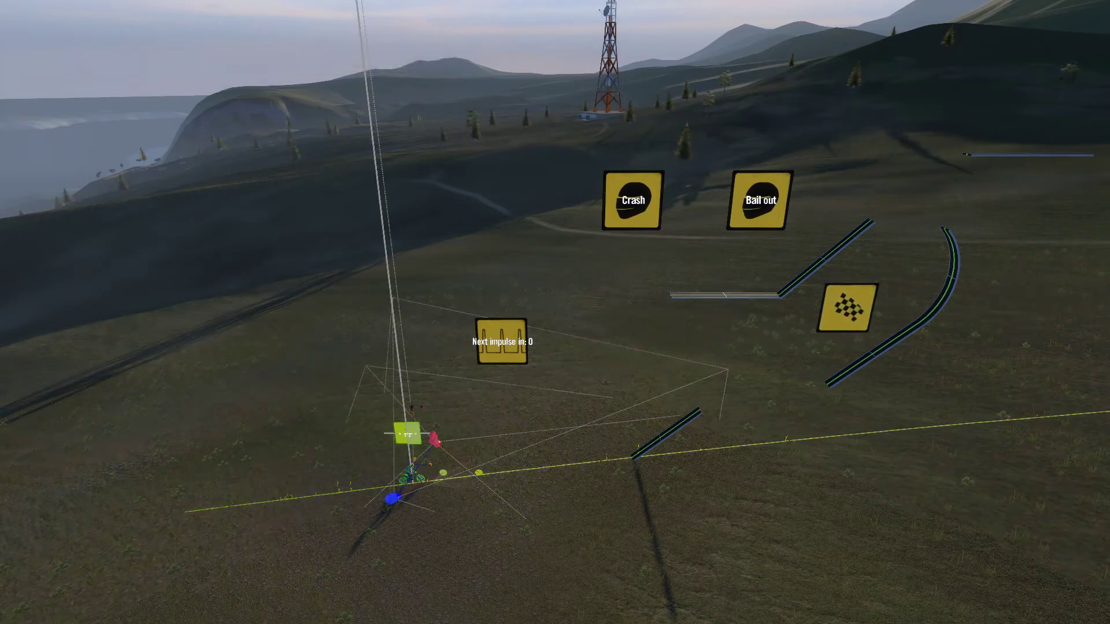
Step: Add a Set value event from the events category
key("Return")
key("Down")
key("Down")
key("Down")
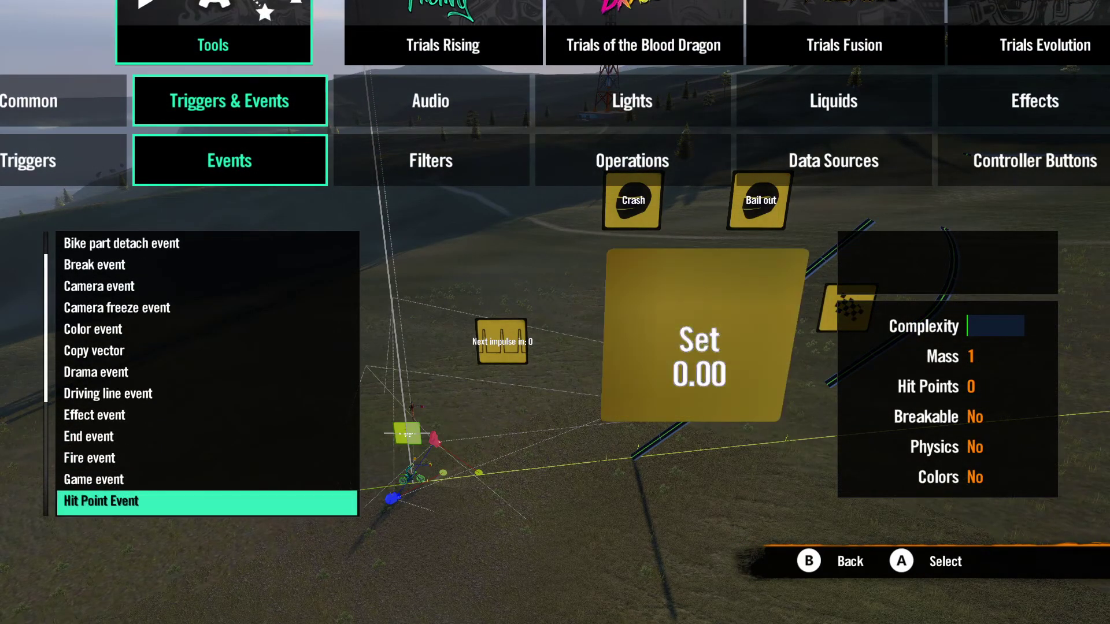
key("Down")
key("Down")
key("Down")
key("Down")
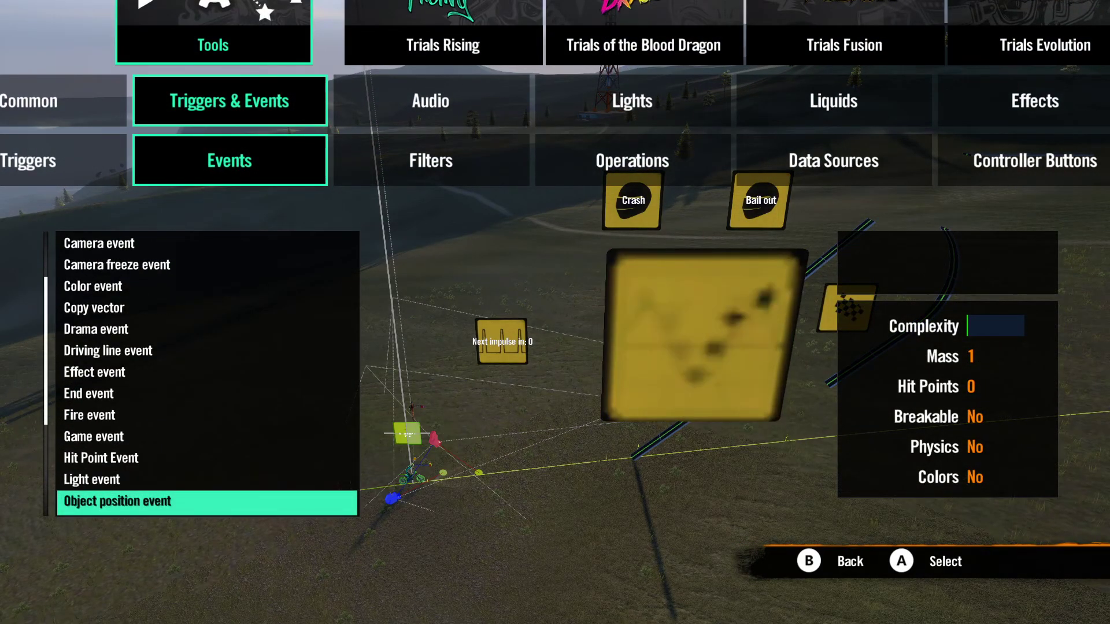
key("Down")
key("Up")
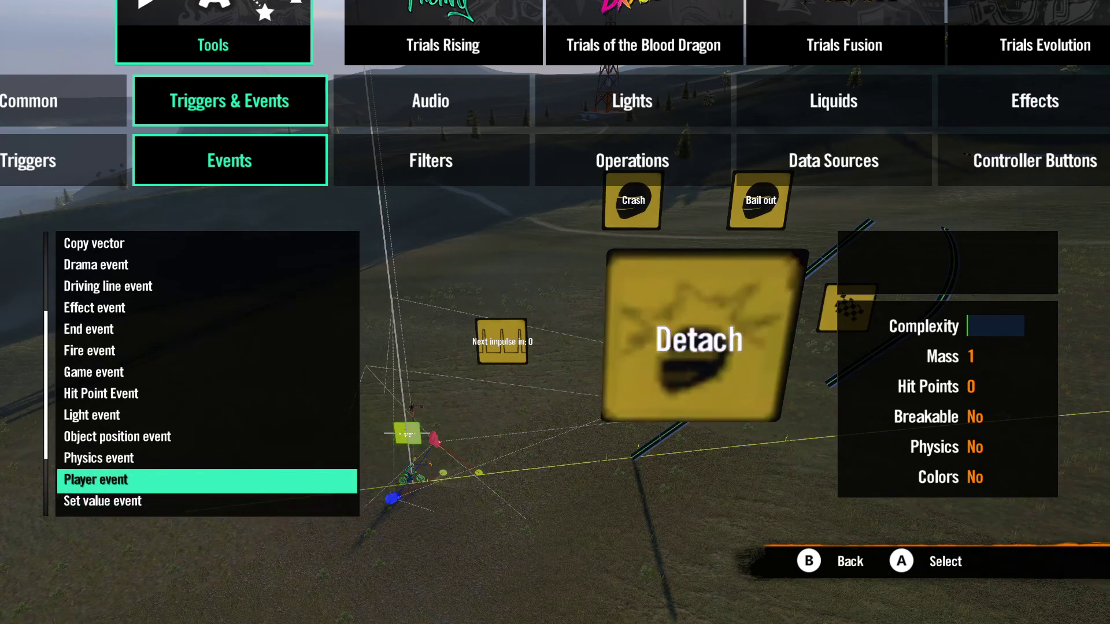
key("Down")
key("Down")
key("Down")
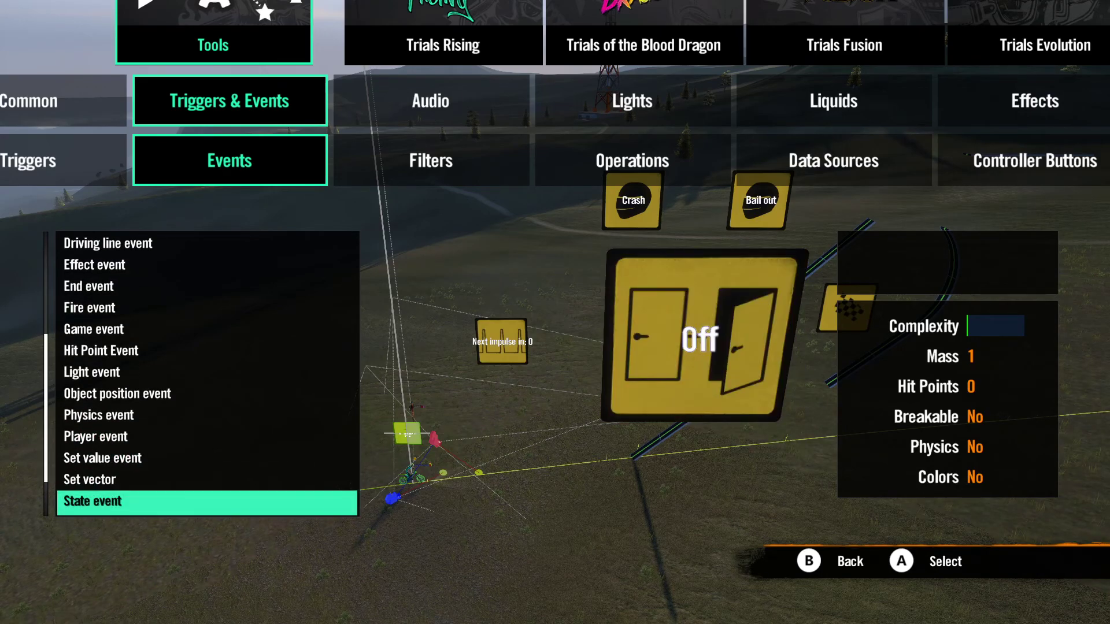
key("Return")
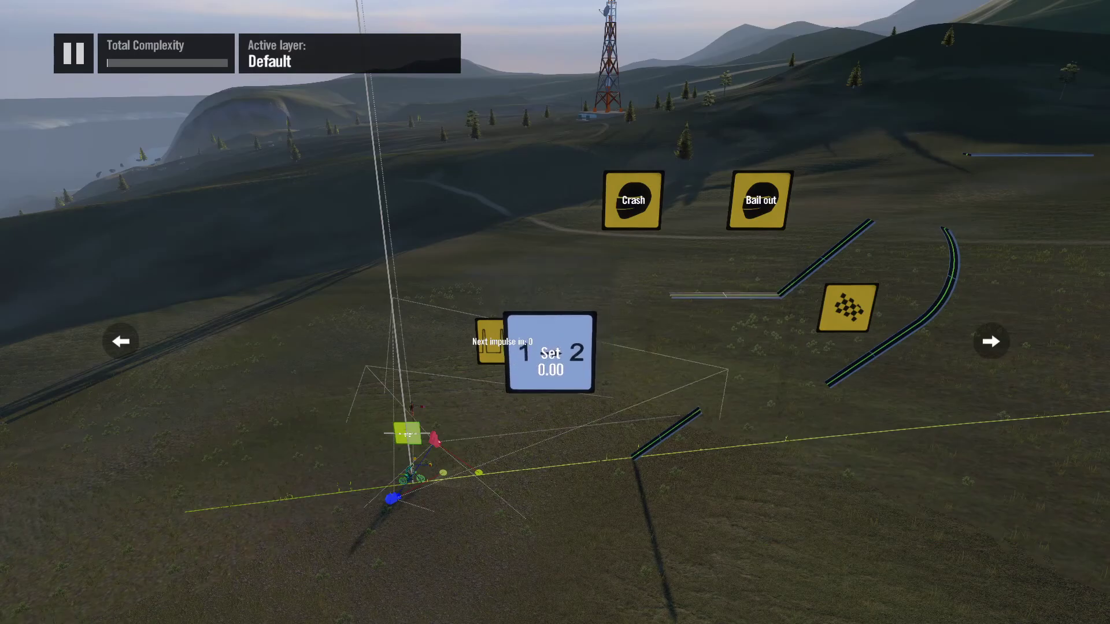
Step: Place the Set value event beside the rider's start point and a second one farther behind the start
key("Left")
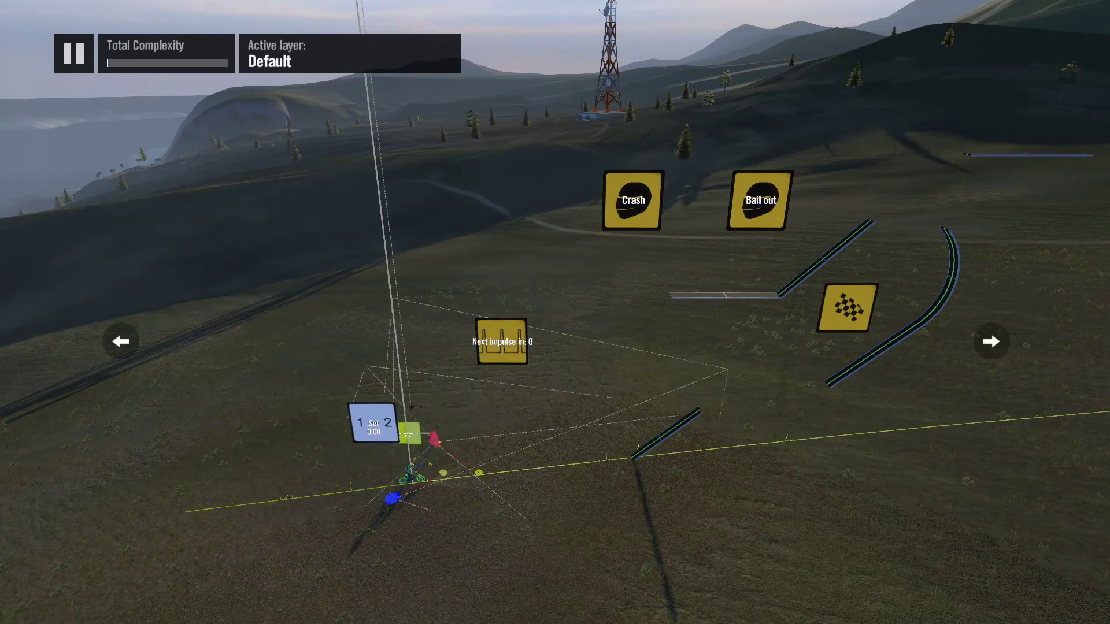
key("Left")
key("Return")
Step: Add a State event and place it below the Bail out trigger, beside the End event
key("x")
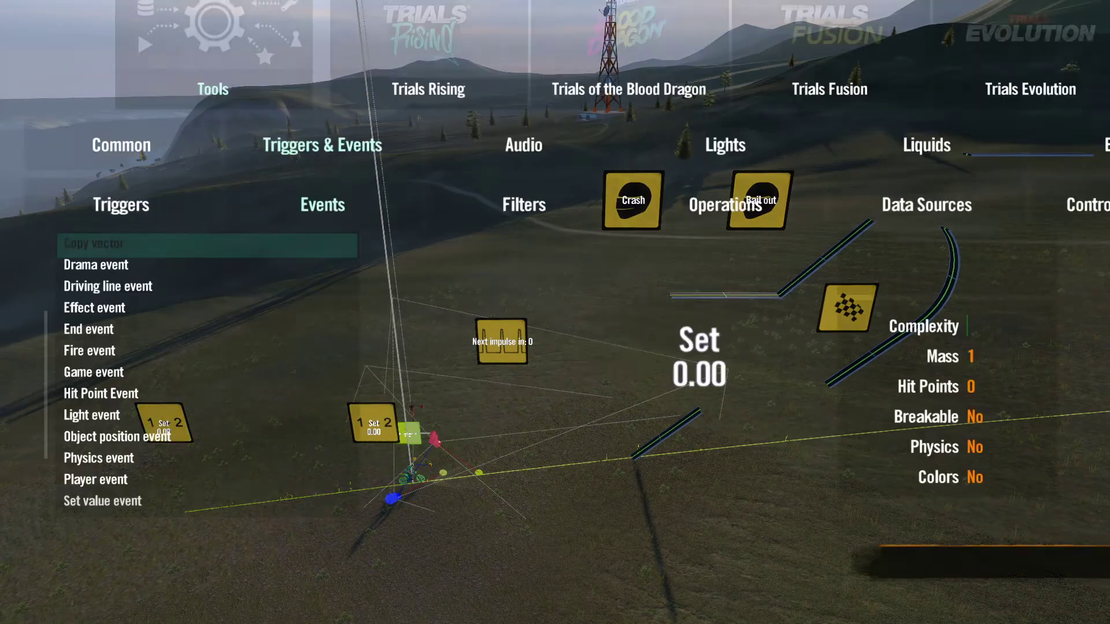
key("Down")
key("Down")
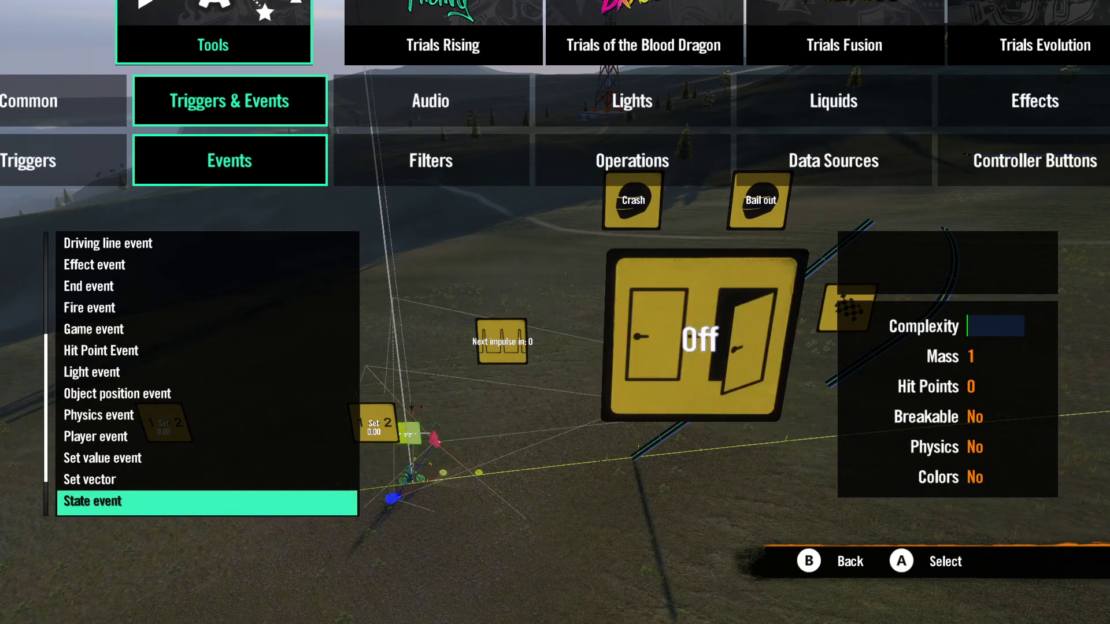
key("Return")
key("Right")
key("Up")
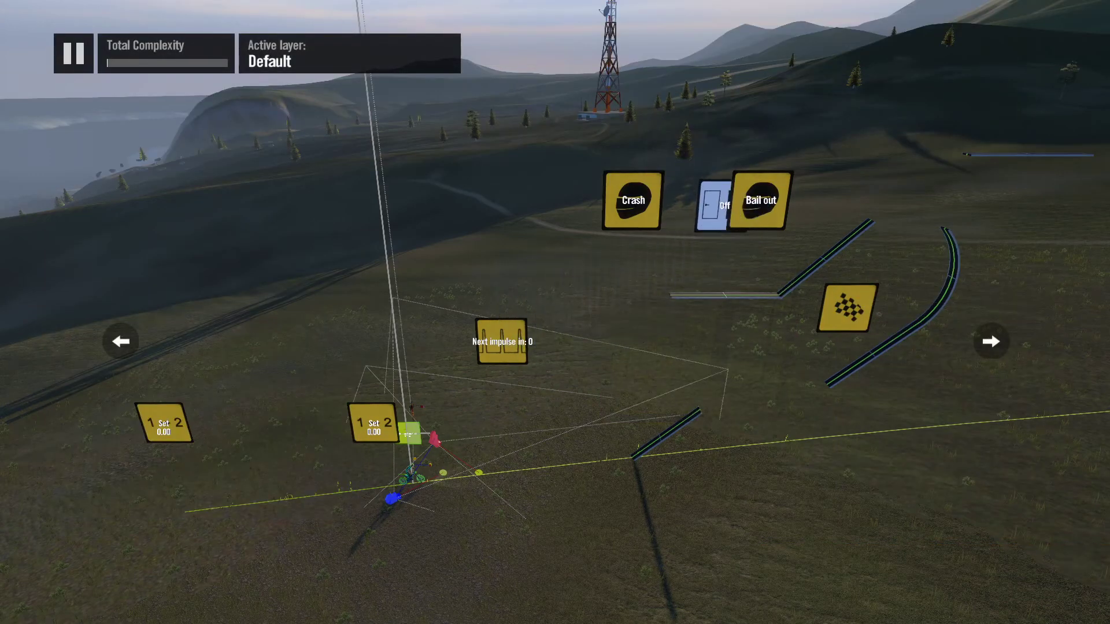
key("Down")
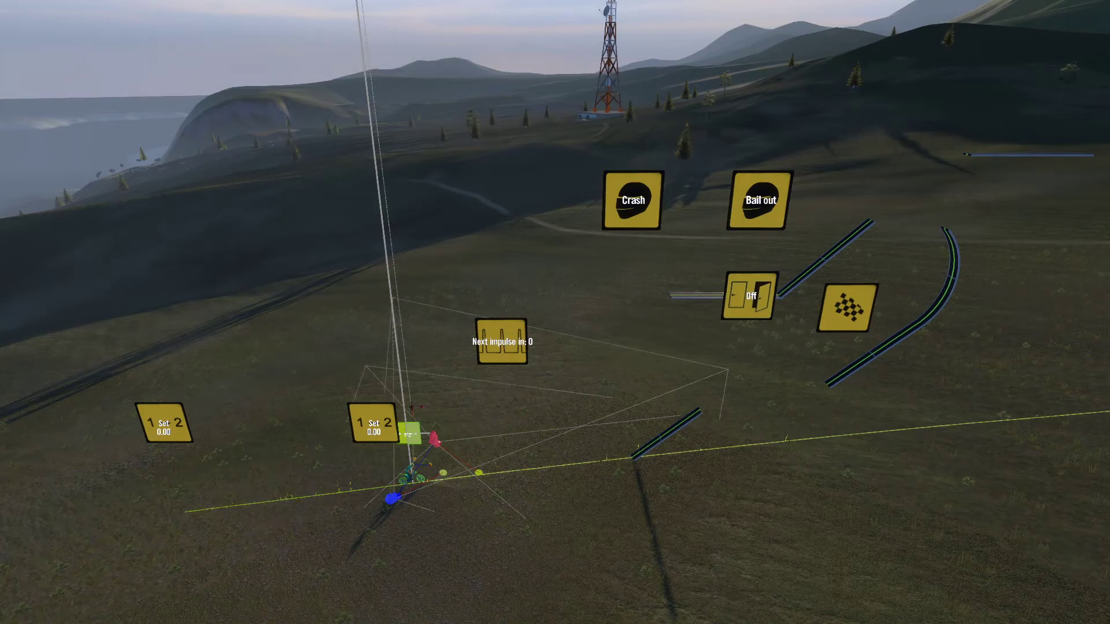
Step: Add a Generic filter and place it above the Set value events, behind the rider's start point
key("Return")
key("Down")
key("Down")
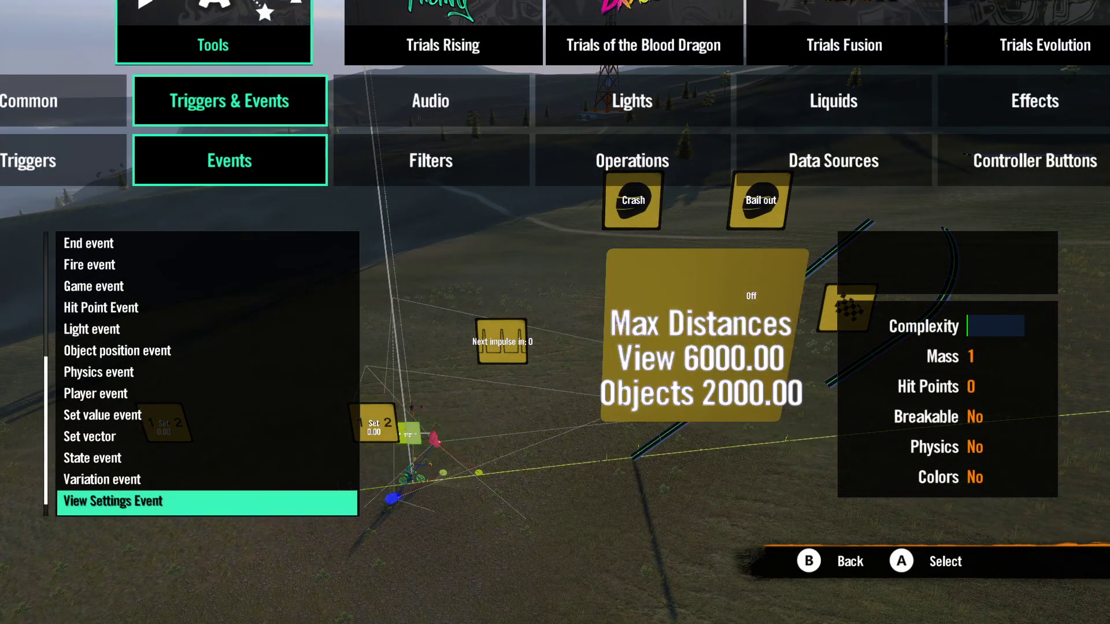
key("Down")
key("Right")
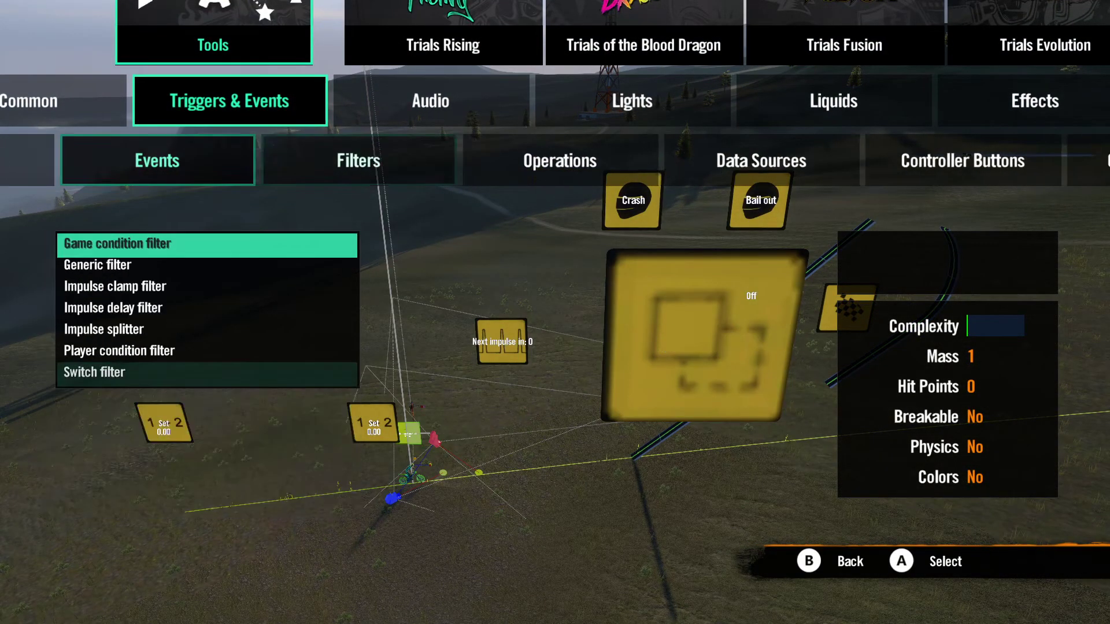
key("Up")
key("Up")
key("Up")
key("Up")
key("Up")
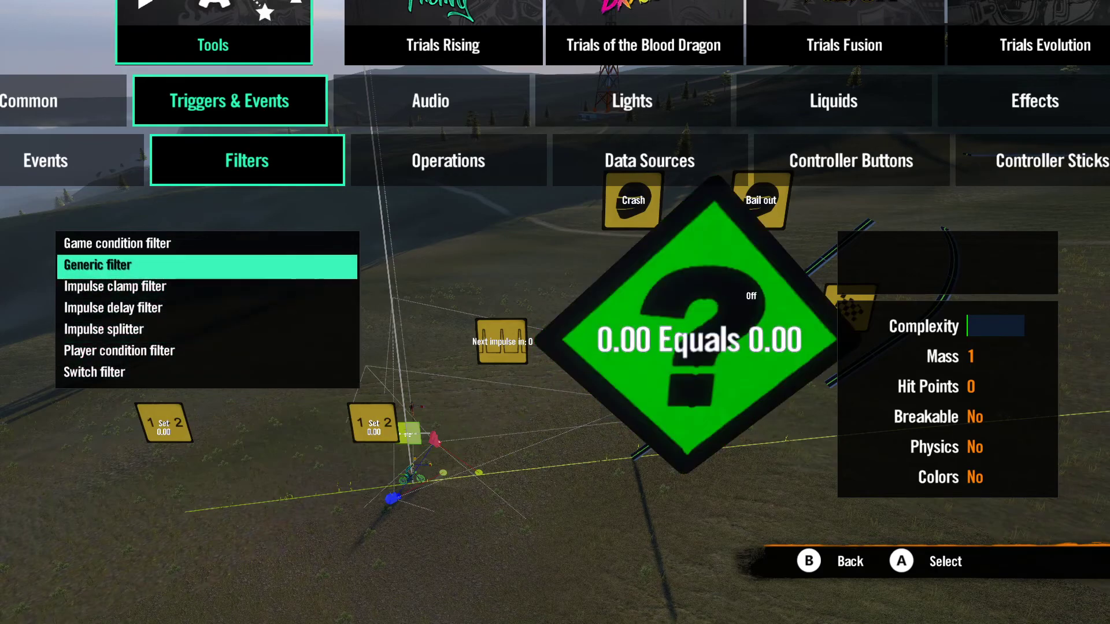
key("Return")
key("Left")
key("Return")
Step: Add a Distance operator and place it directly above the Generic filter
key("x")
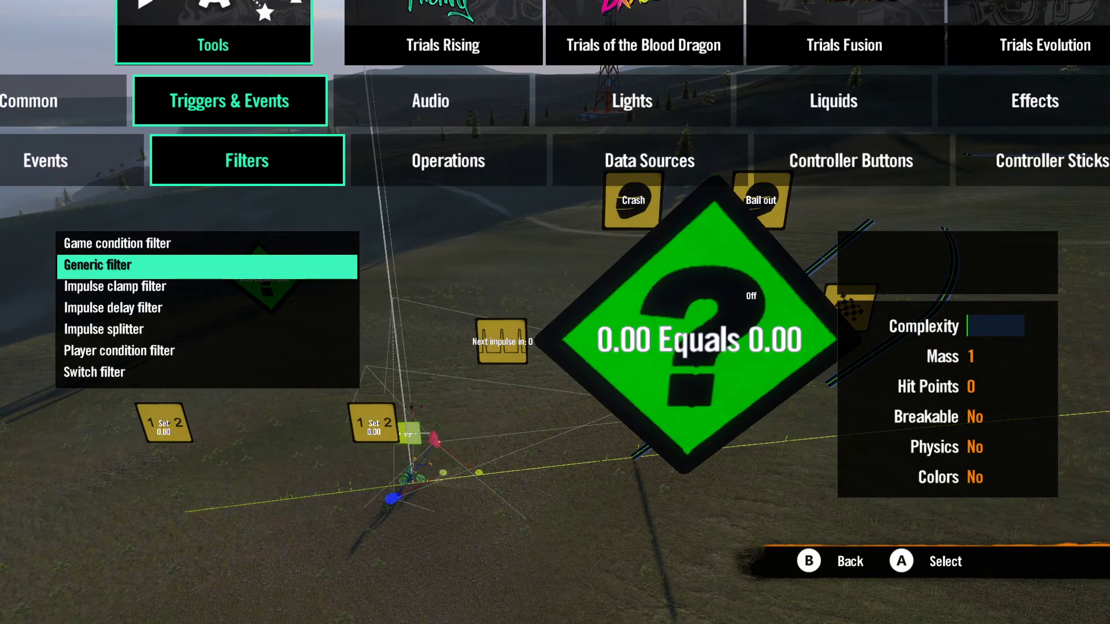
key("Down")
key("Down")
key("Down")
key("Down")
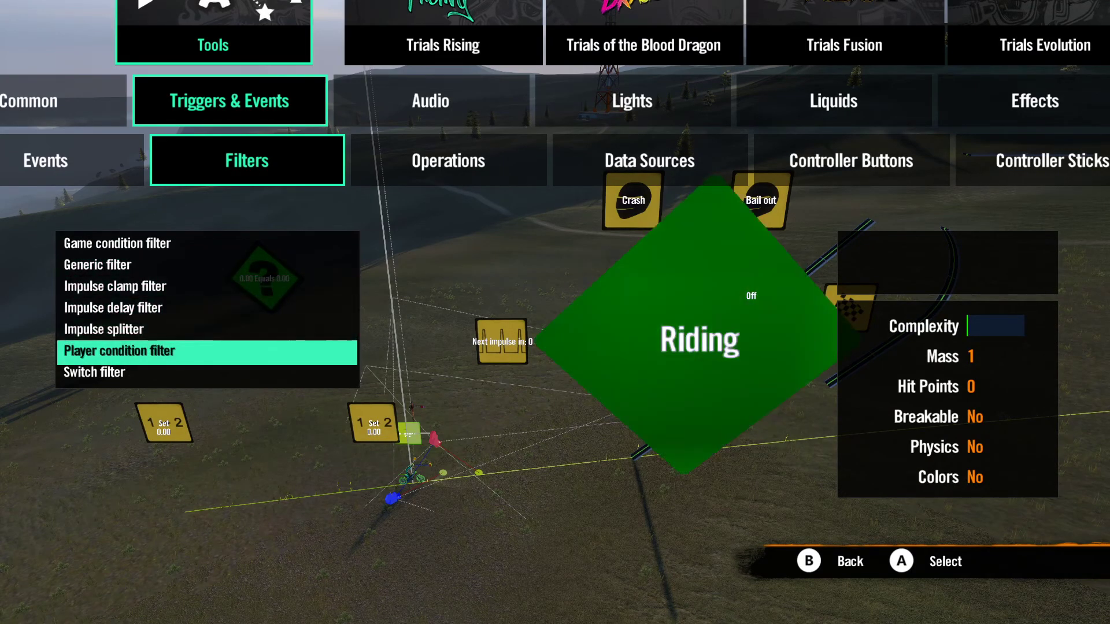
key("Down")
key("Down")
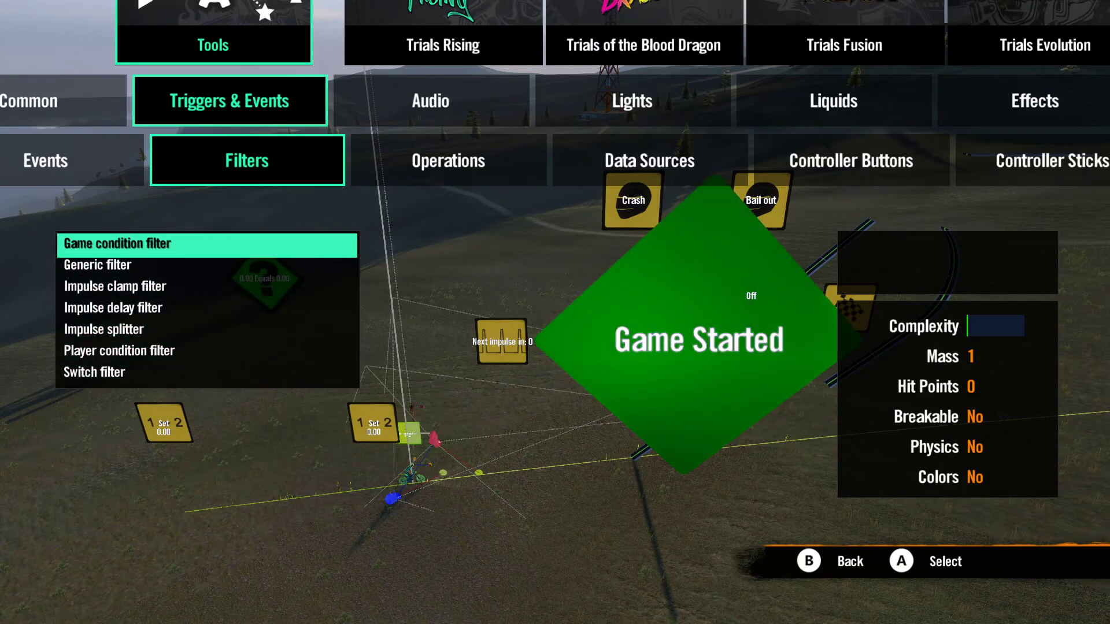
key("Right")
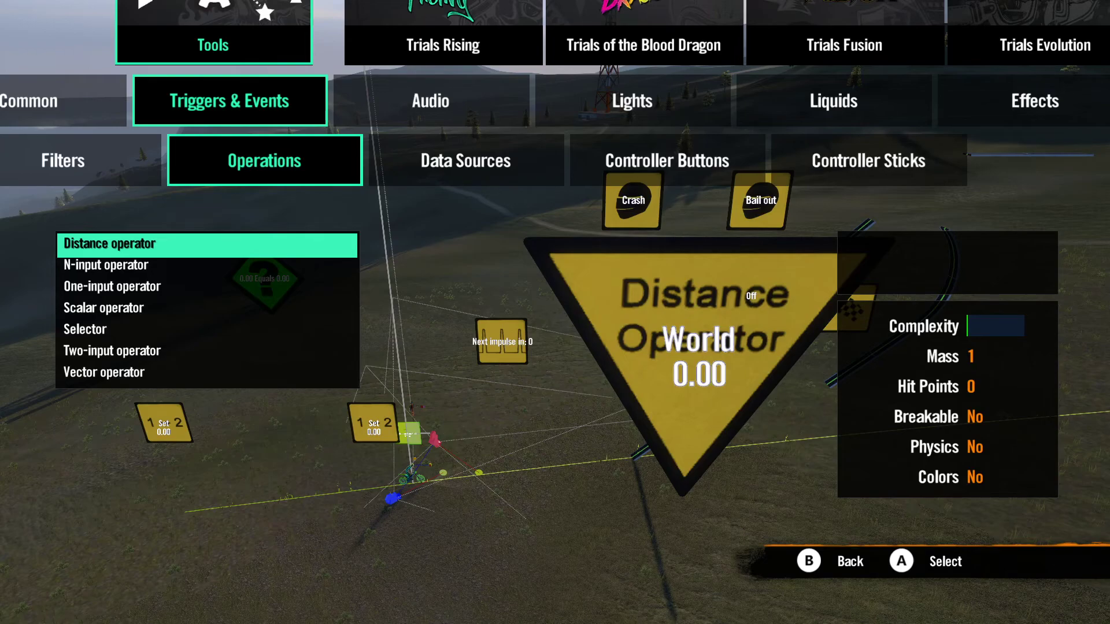
key("Return")
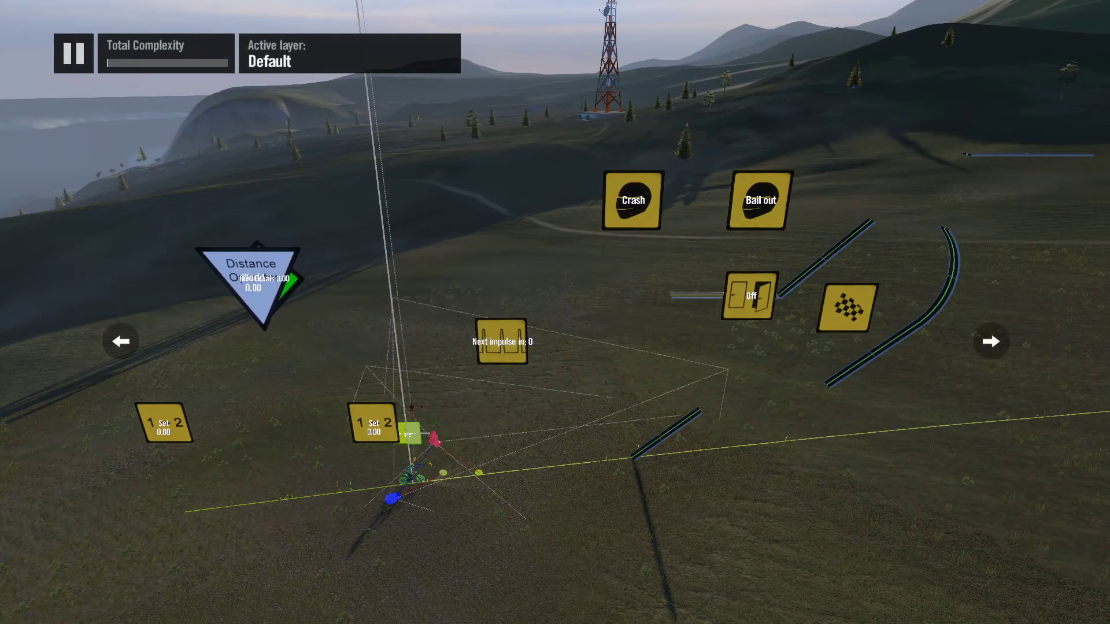
key("Up")
Step: Set the Distance operator's type to Height
key("Return")
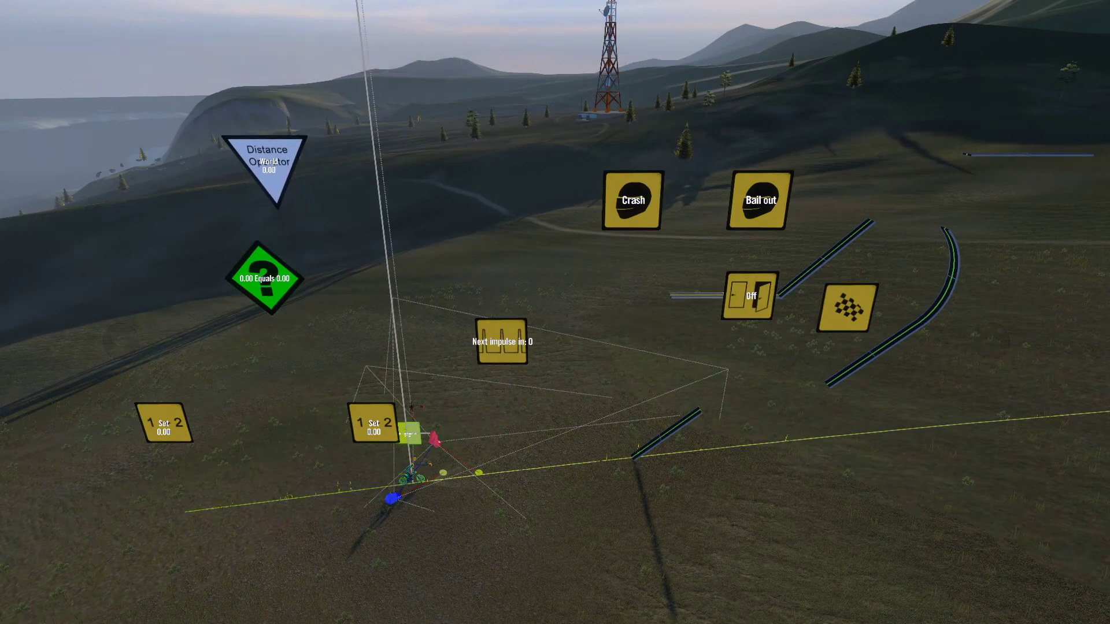
key("Right")
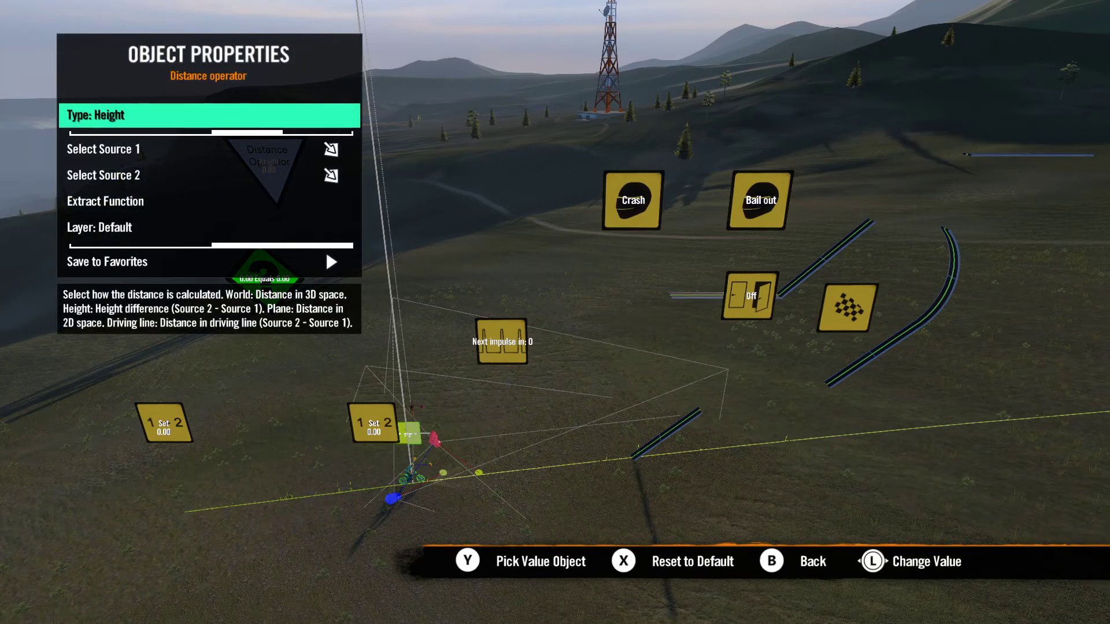
key("Escape")
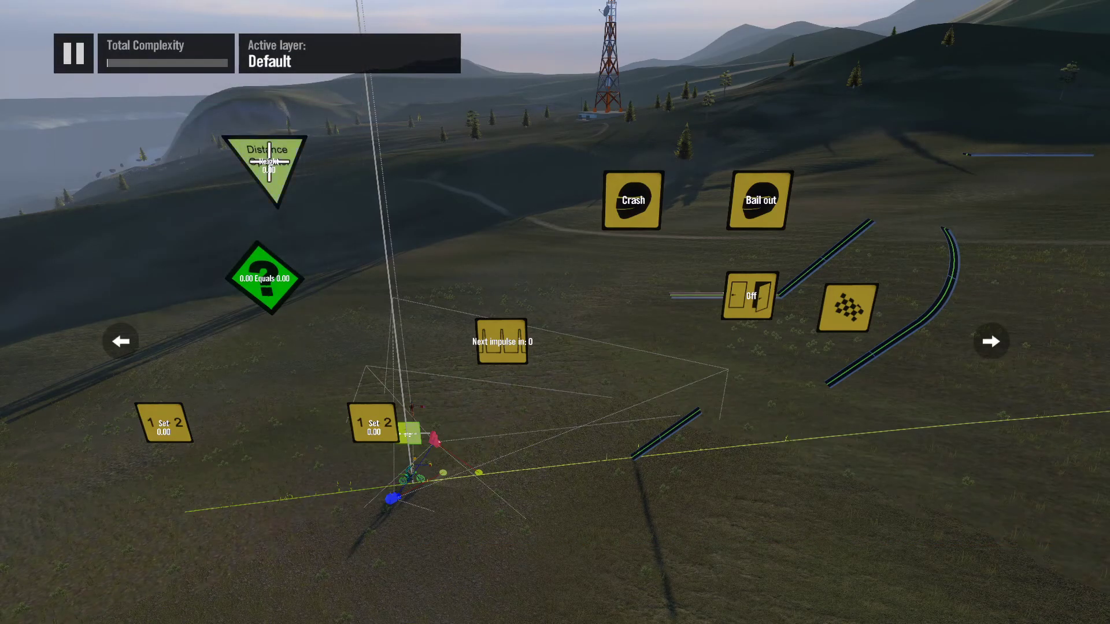
Step: Add a Two-input operator and place it just in front of the rider's start point
key("Tab")
key("Down")
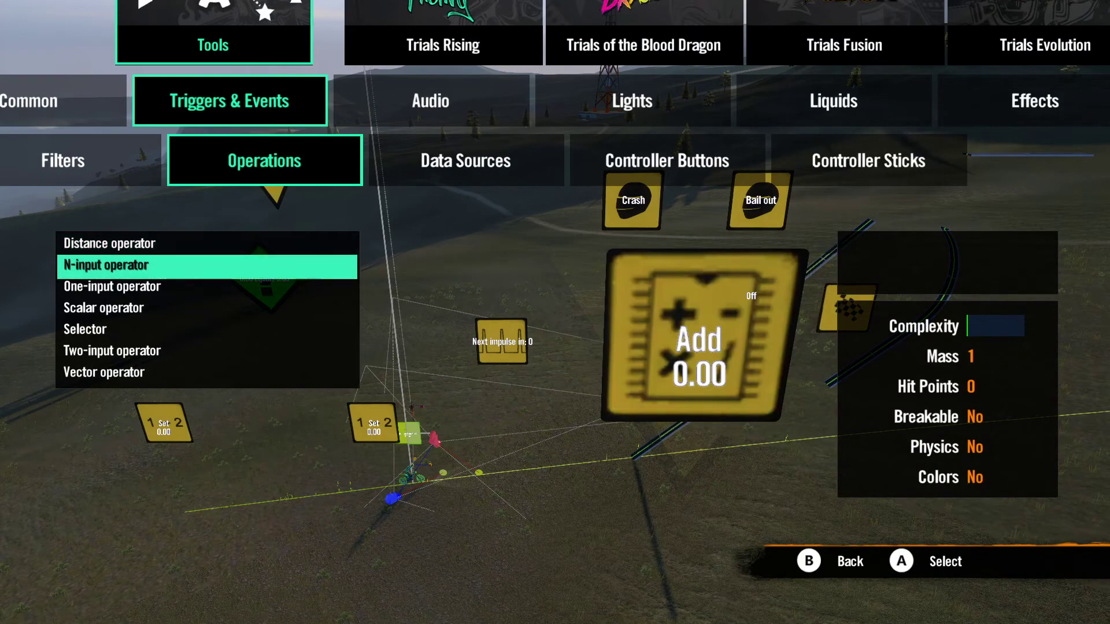
key("Down")
key("Down")
key("Down")
key("Down")
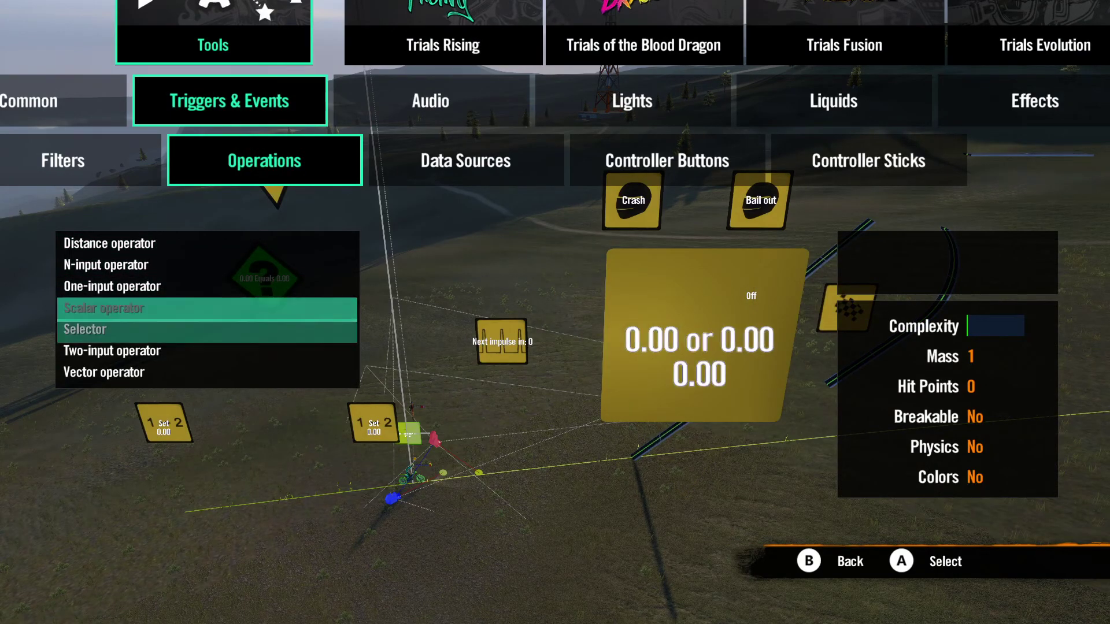
key("Return")
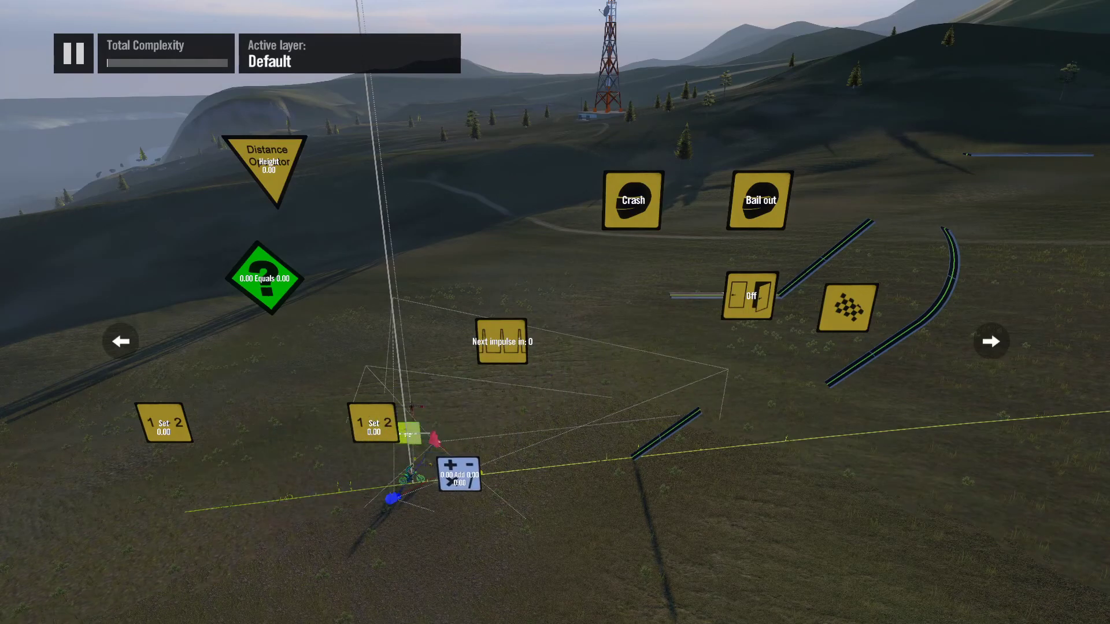
Step: Set the Two-input operator's operation to Max
key("Return")
key("Right")
key("Right")
key("Right")
key("Right")
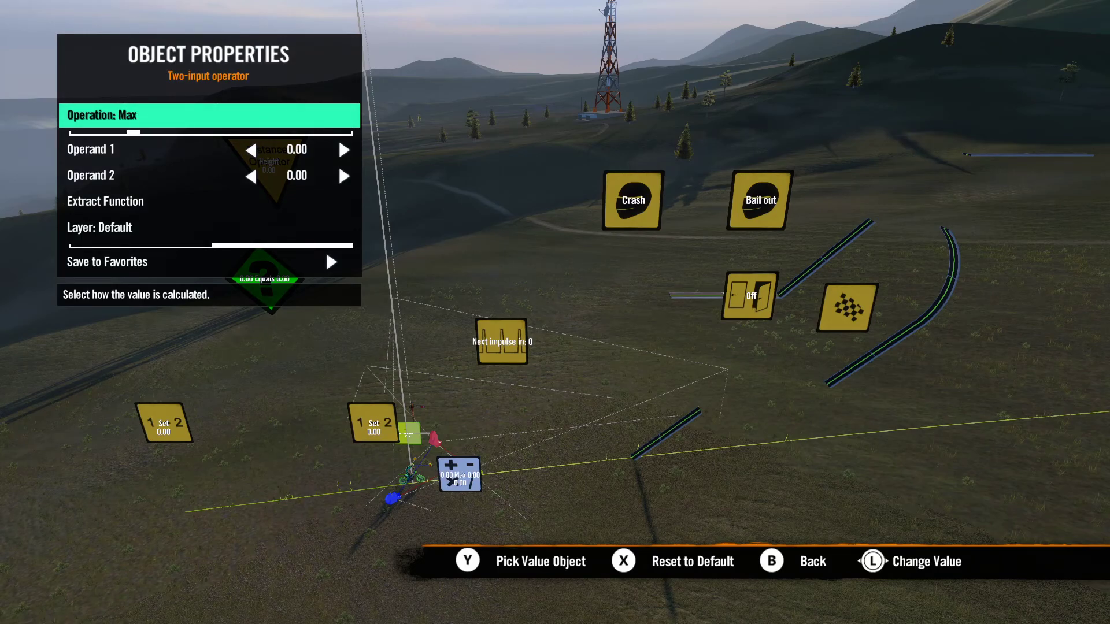
key("Escape")
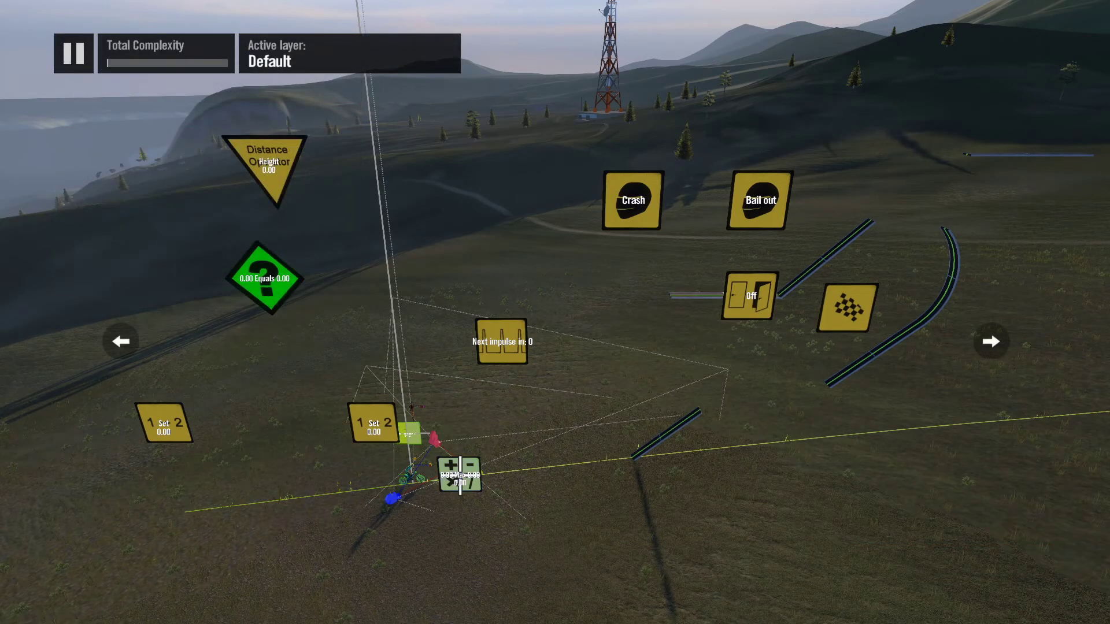
Step: Add four Variable data sources: one below each Set value event and two side by side ahead of the Two-input operator
key("y")
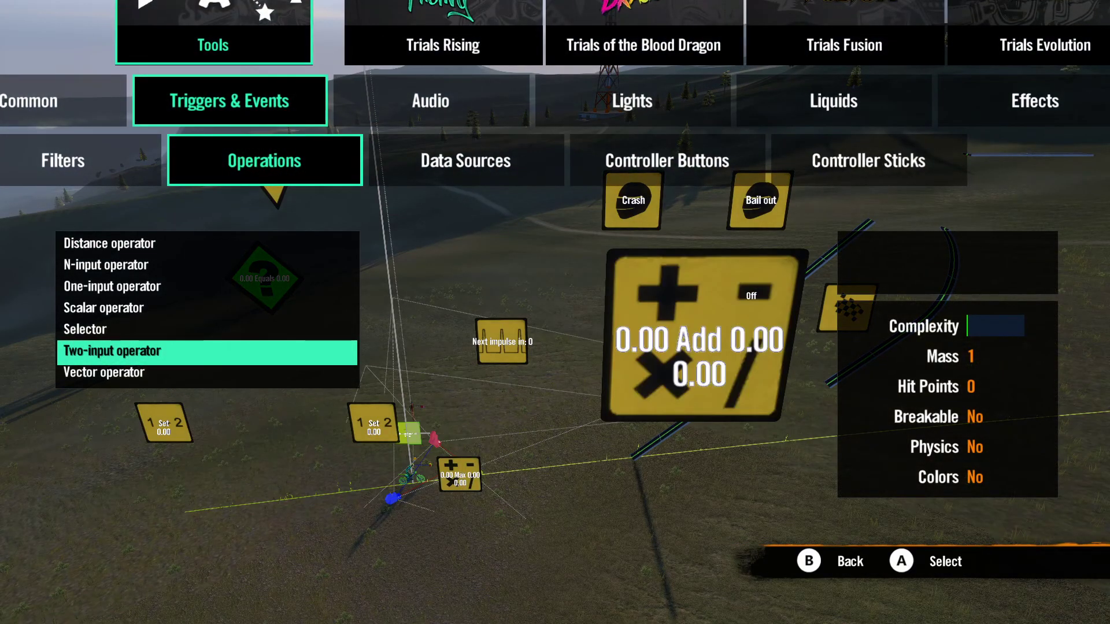
key("Up")
key("Up")
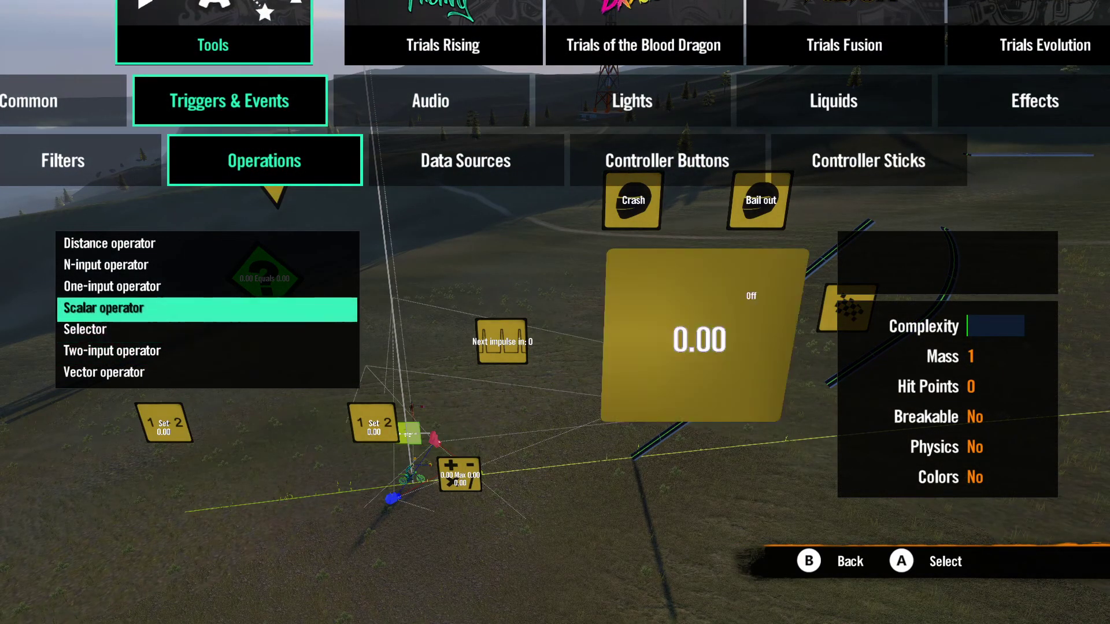
key("Right")
key("Up")
key("Up")
key("Up")
key("Up")
key("Up")
key("Up")
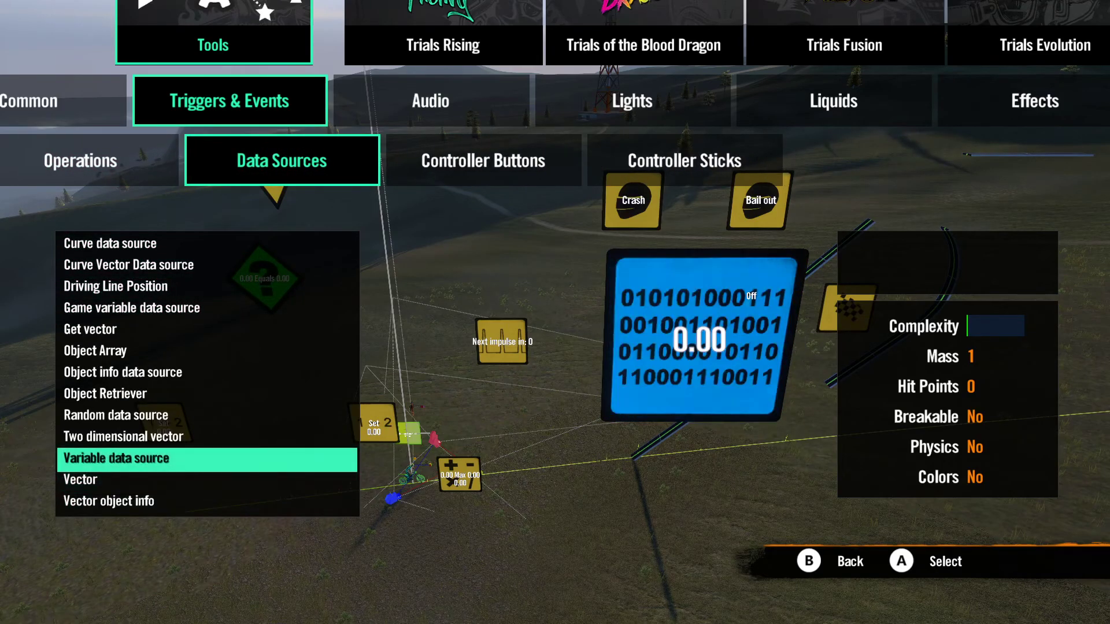
key("Return")
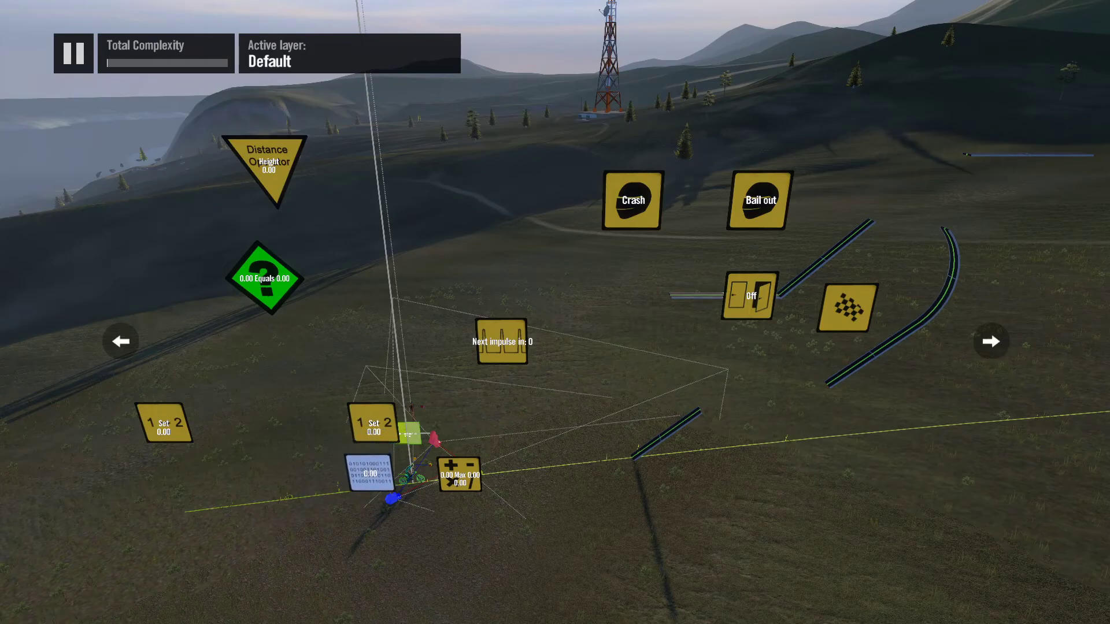
left_click(370, 475)
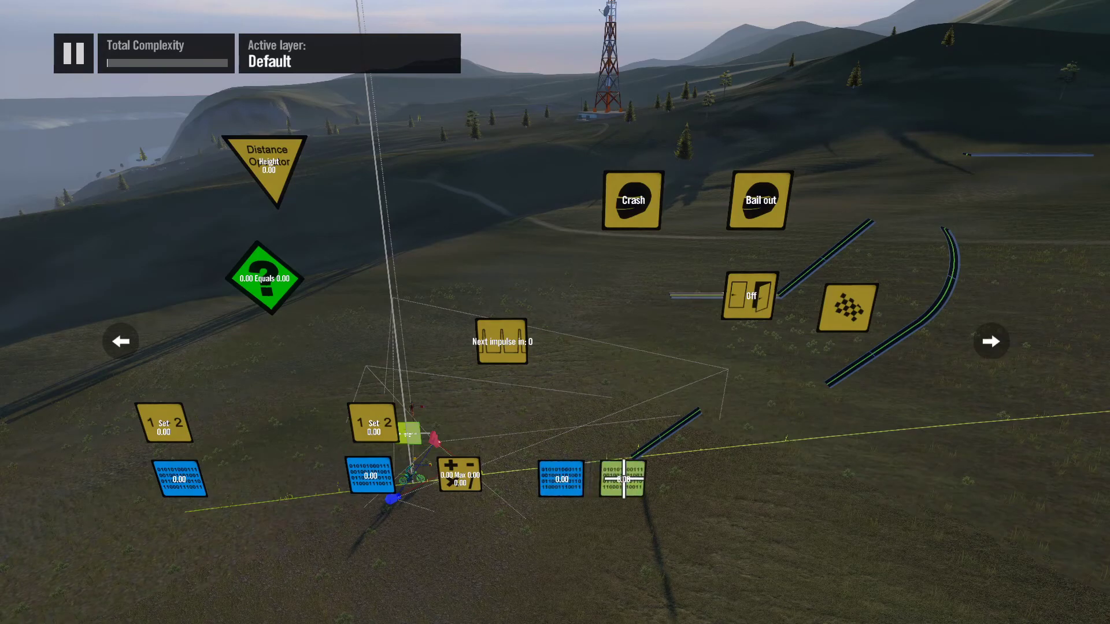
left_click(623, 479)
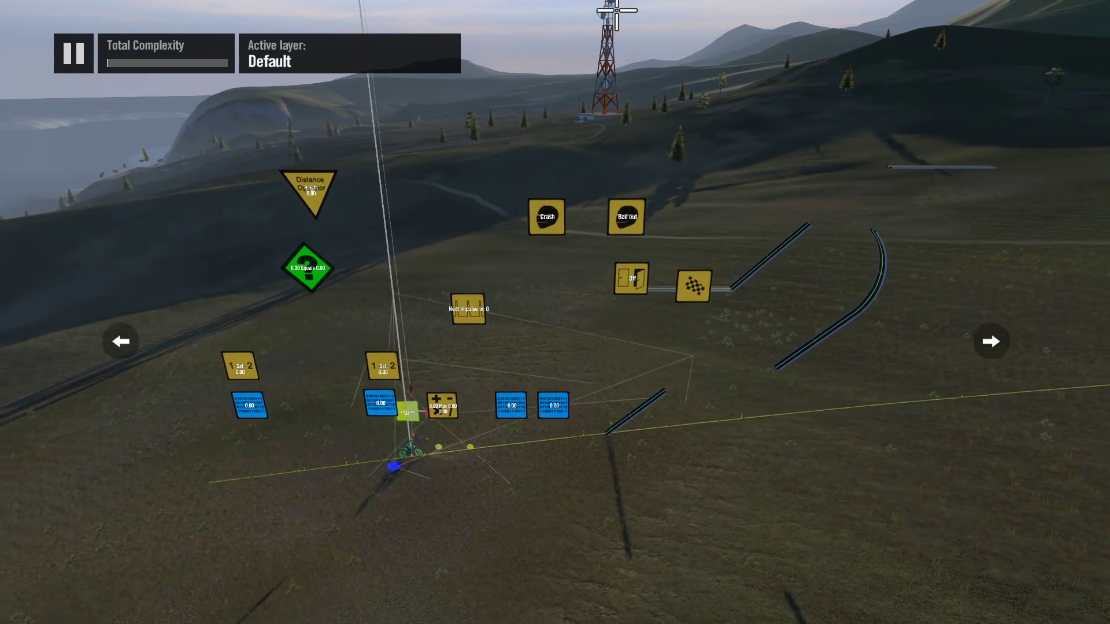
Step: Select the Crash and Bail out triggers together and make the State event their impulse target
scroll(616, 10, "up", 1)
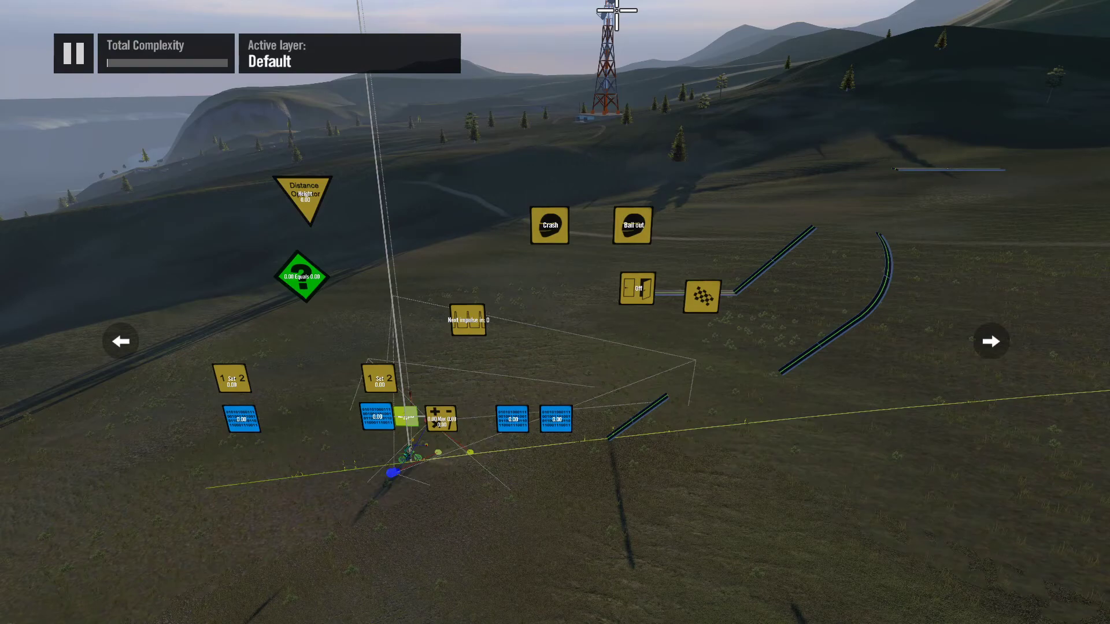
key("s")
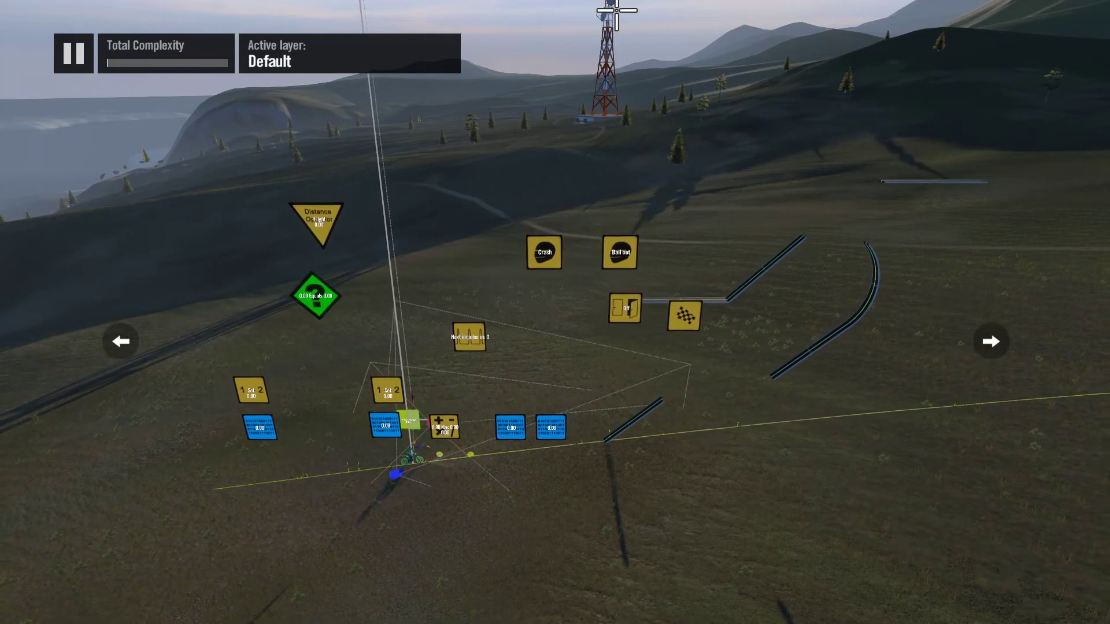
key("w")
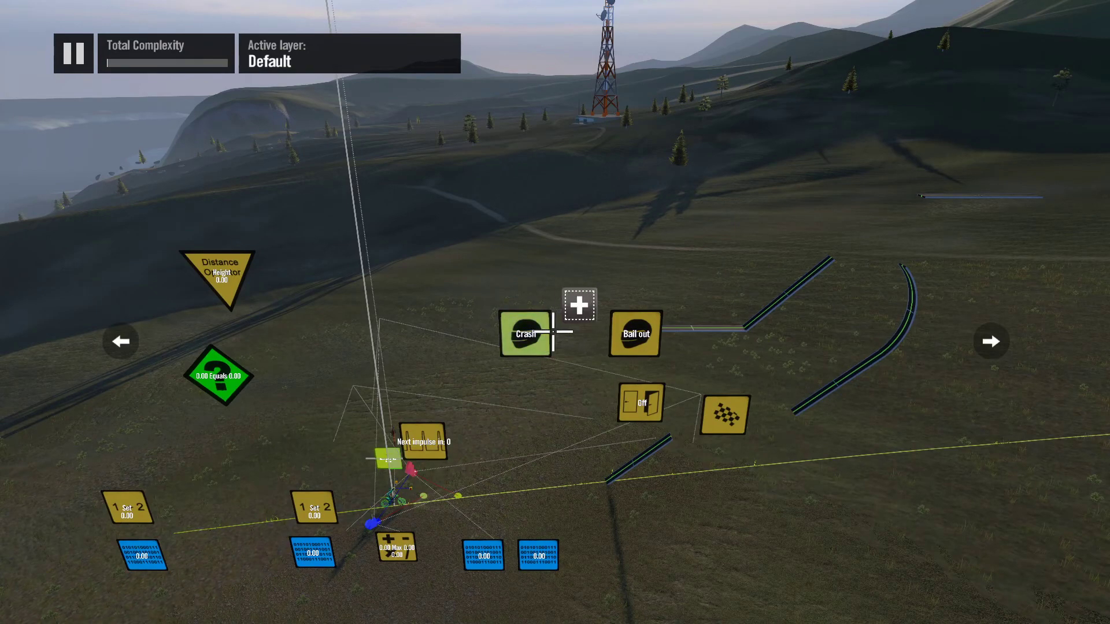
left_click(551, 331)
left_click(619, 331)
key("Return")
key("Down")
key("Down")
key("Return")
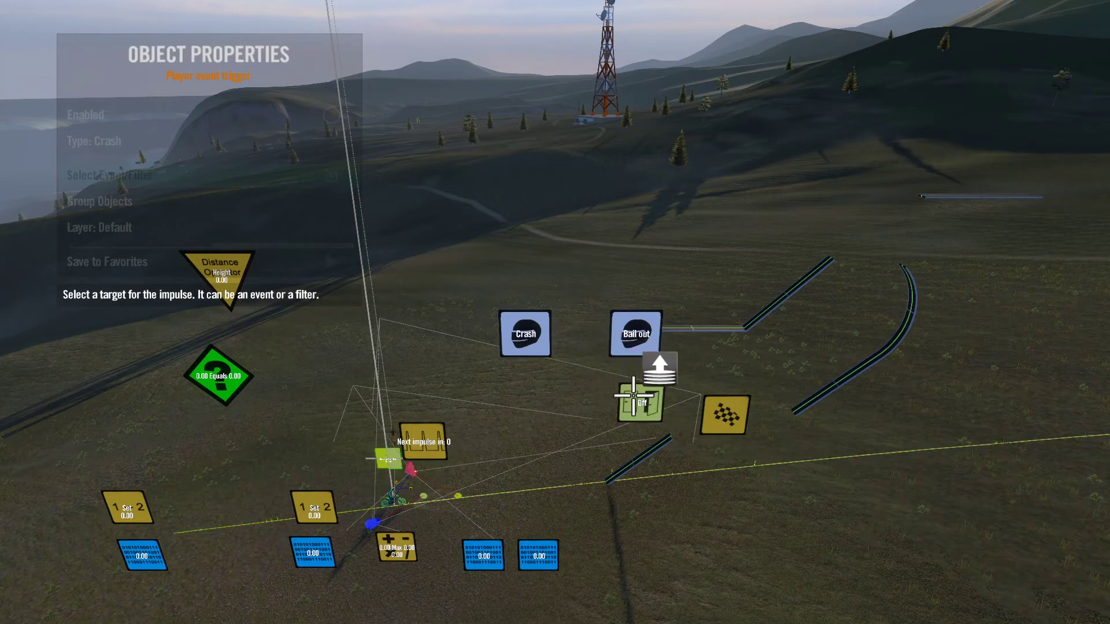
left_click(634, 396)
key("Escape")
key("Escape")
key("d")
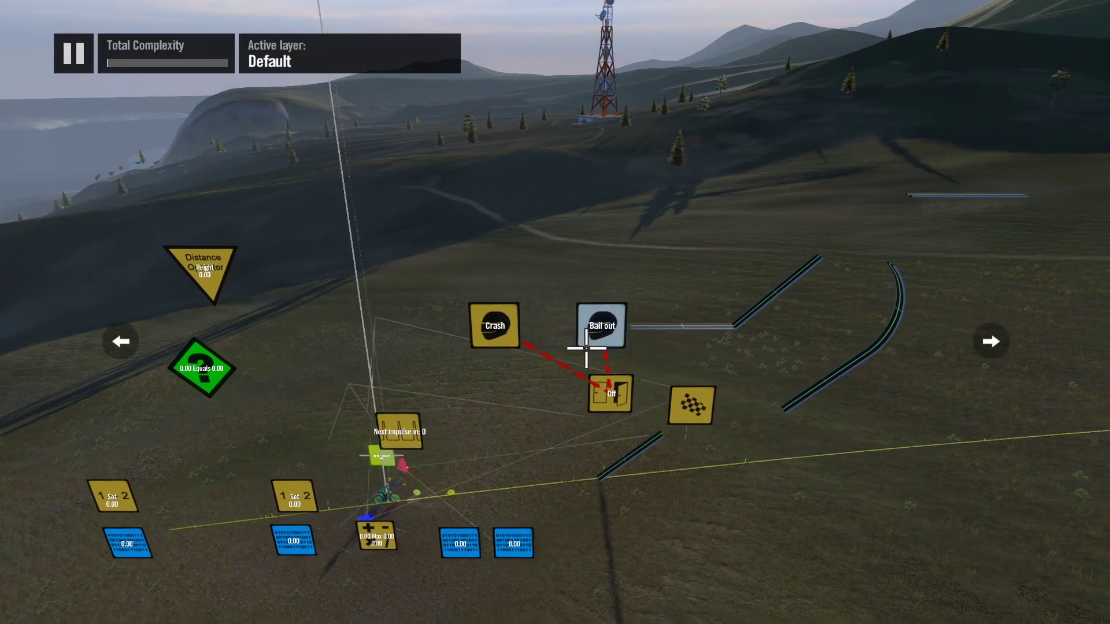
Step: Set the End event as the State event's event/filter impulse target
left_click(599, 389)
key("Return")
key("Down")
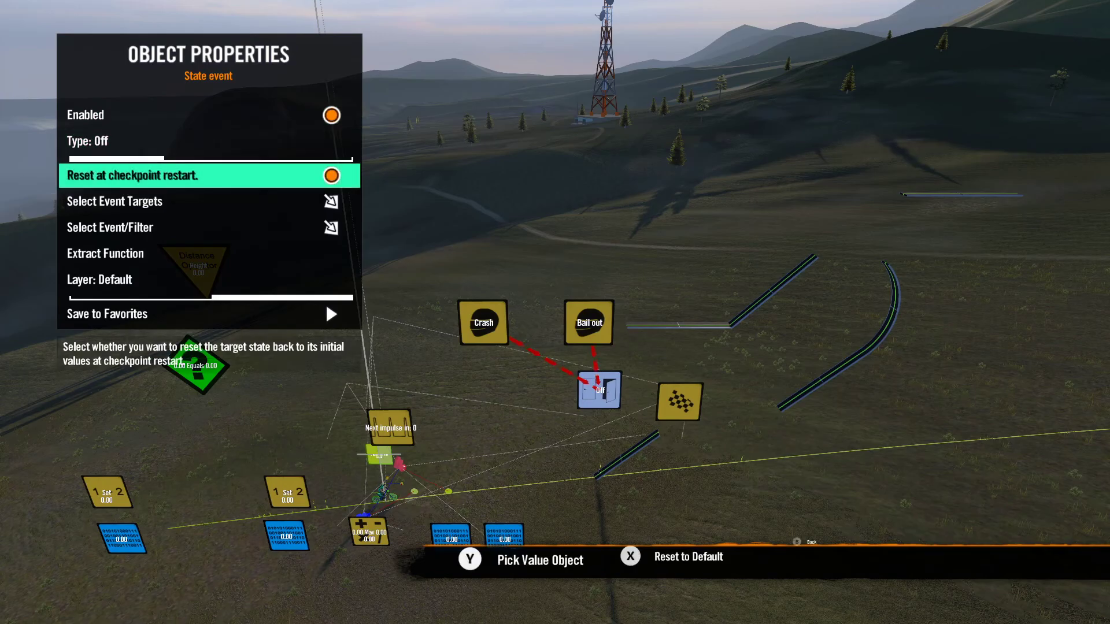
key("Down")
key("Down")
key("Return")
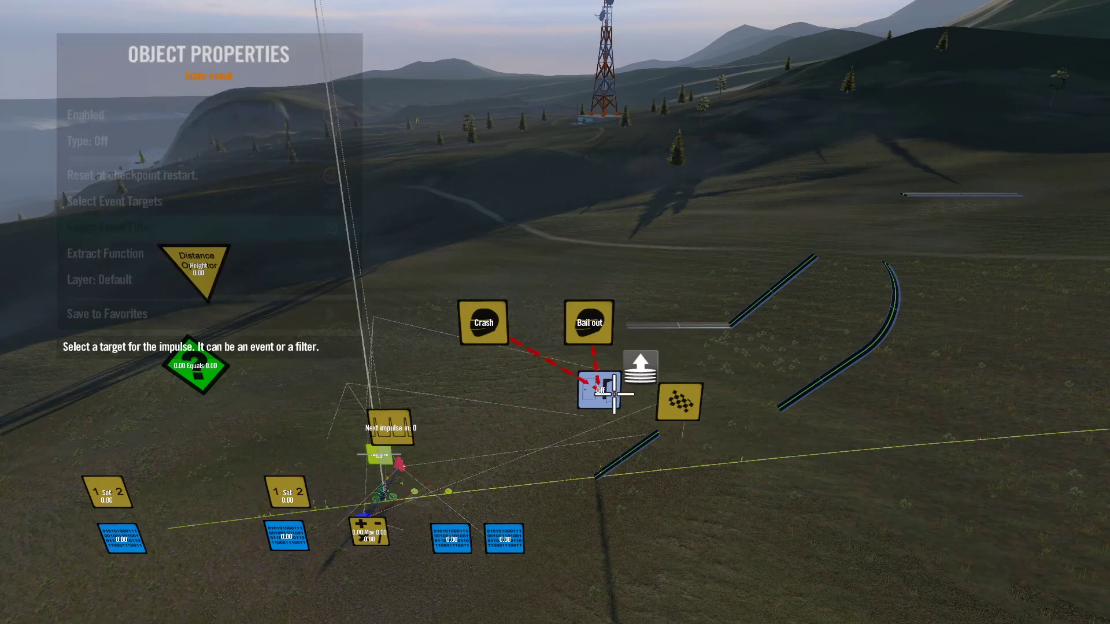
left_click(667, 399)
key("Escape")
key("Escape")
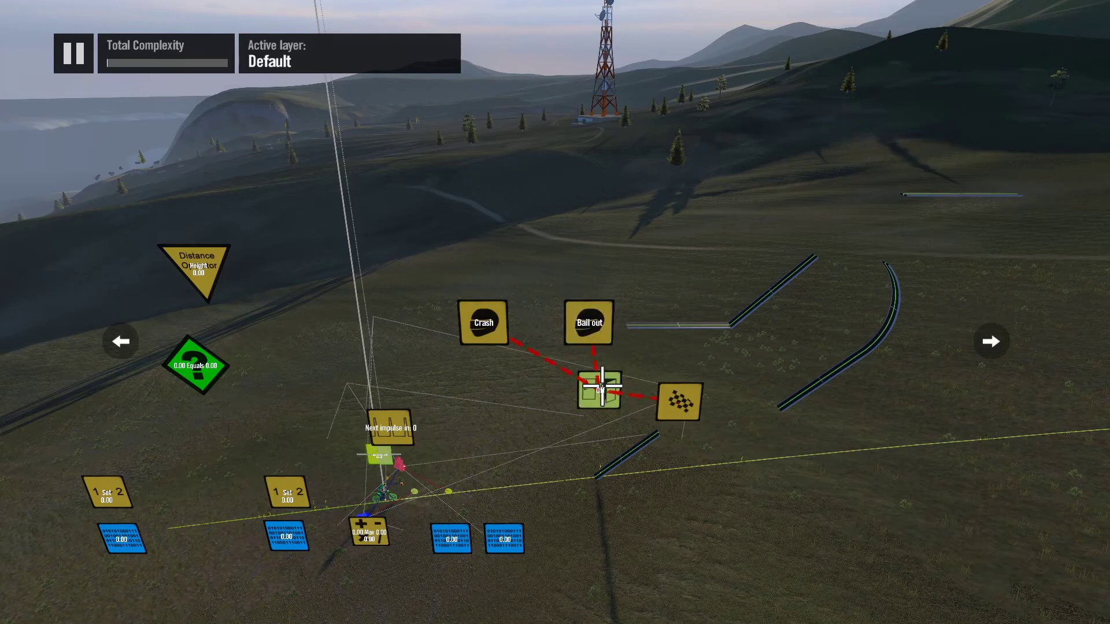
Step: Set the State event's type to On
key("Return")
key("Down")
key("Down")
key("Up")
key("Right")
key("Down")
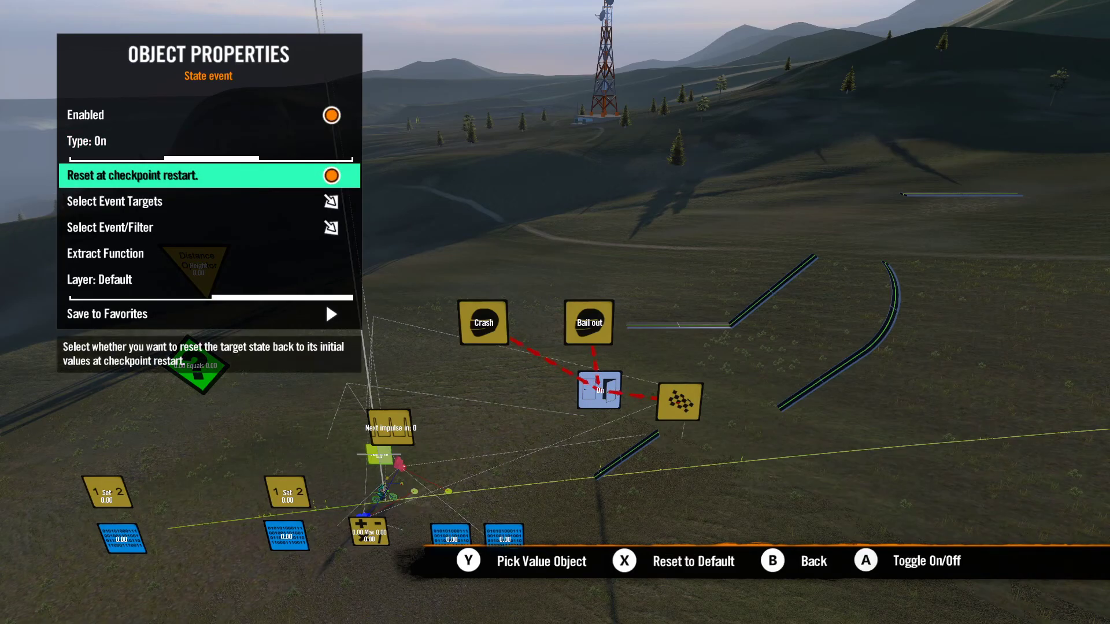
Step: Make the Interval trigger the State event's event target
key("Down")
key("Return")
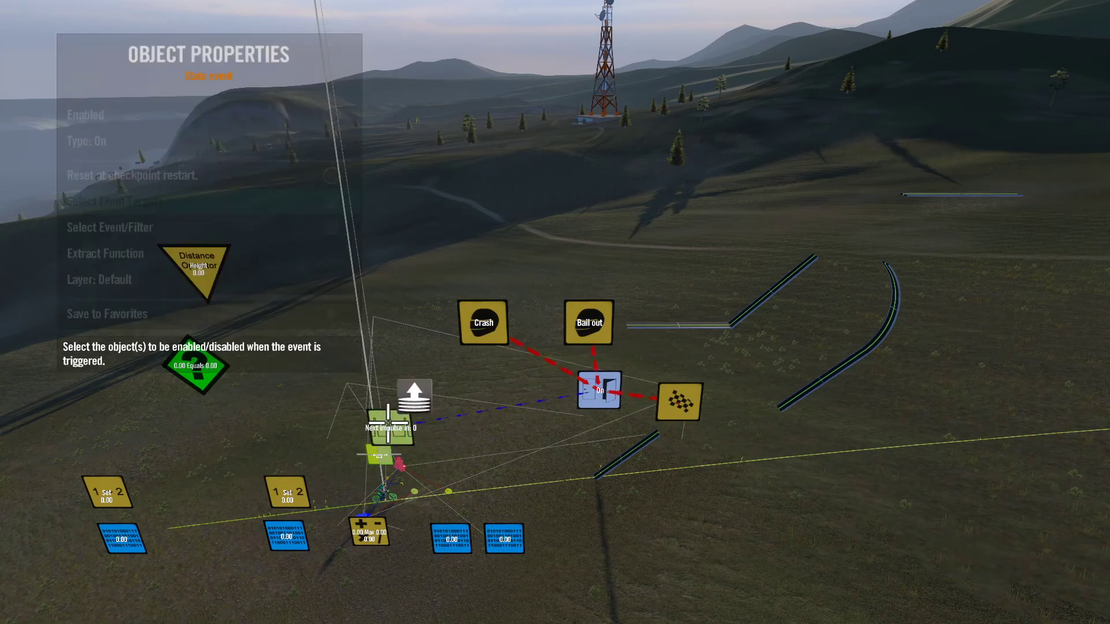
key("Escape")
key("Escape")
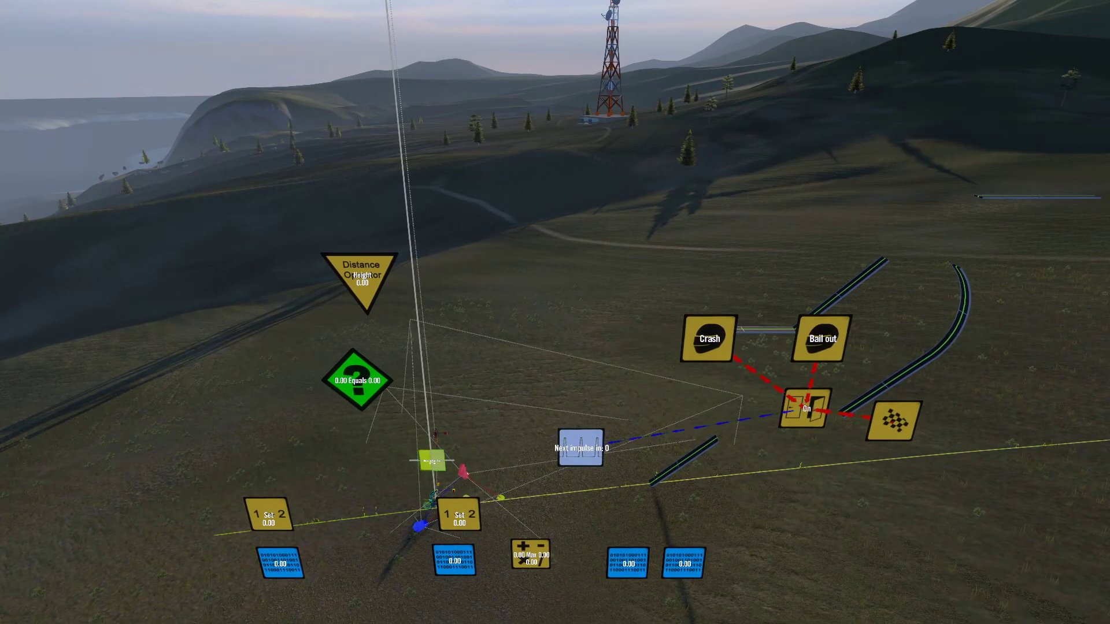
Step: Set the Interval trigger's interval to 1 tick (00:00.016)
key("Down")
key("Down")
key("Down")
key("Left")
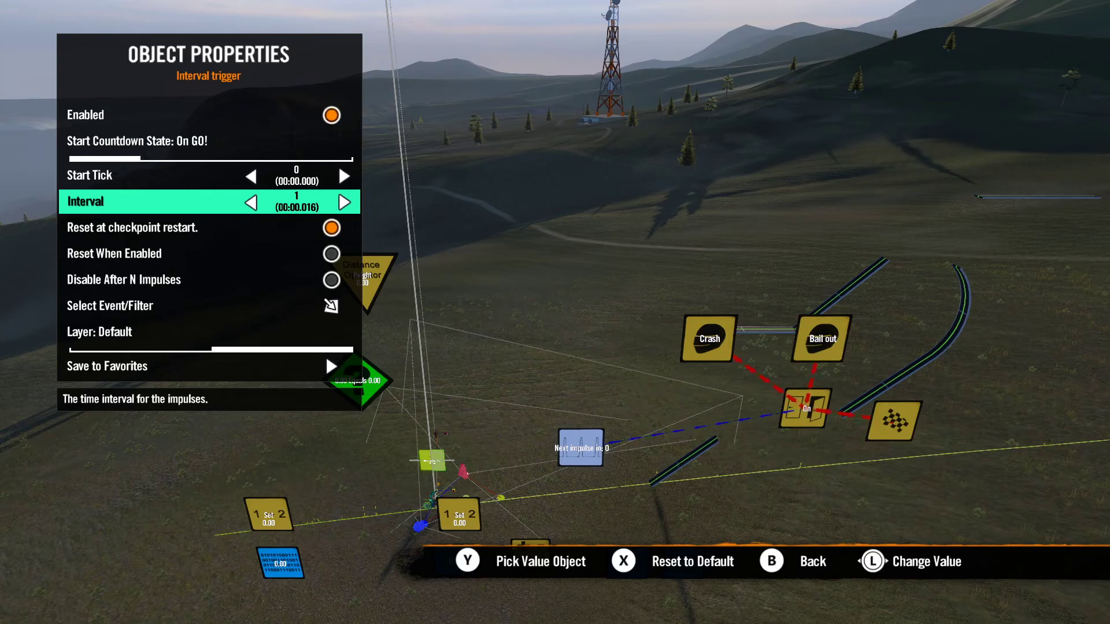
Step: Set the nearest Set value event as the Interval trigger's event/filter impulse target
key("Down")
key("Down")
key("Down")
key("Down")
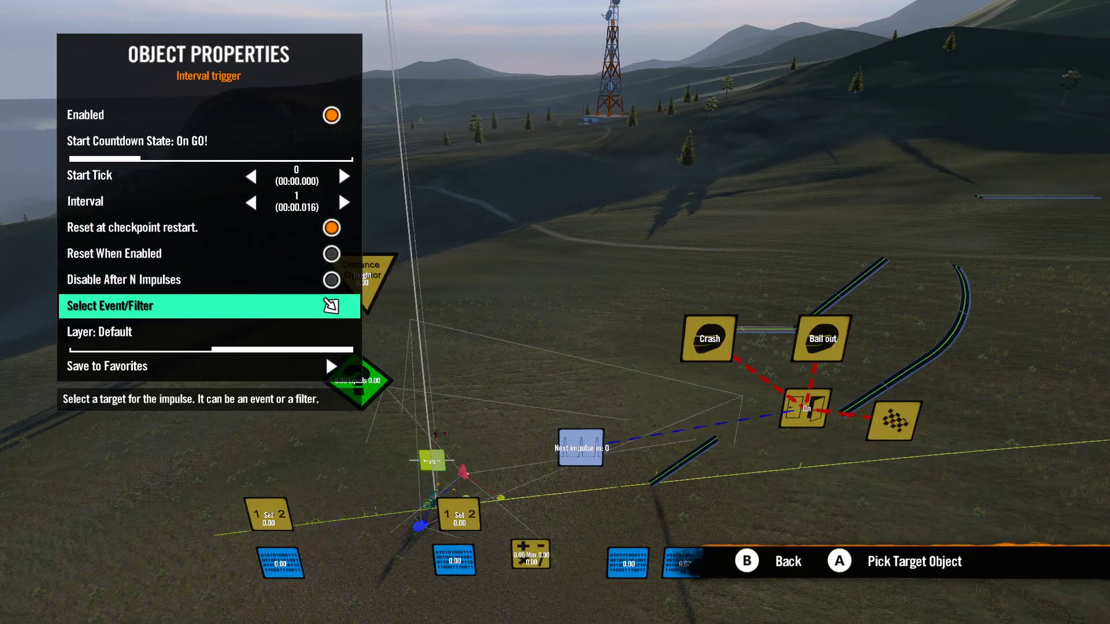
key("Return")
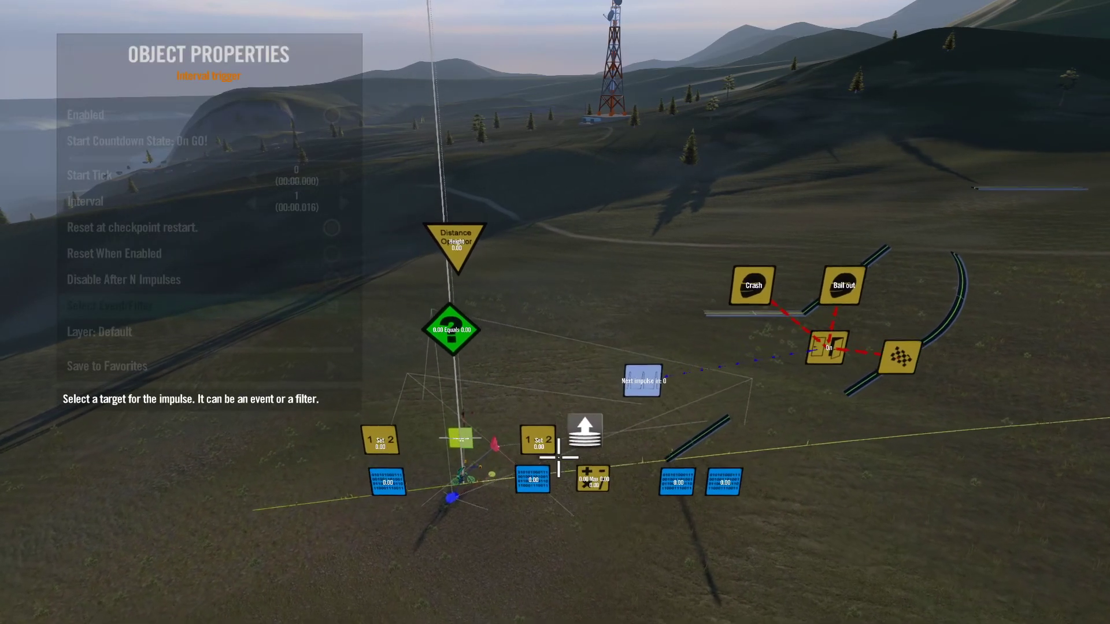
left_click(545, 442)
key("Escape")
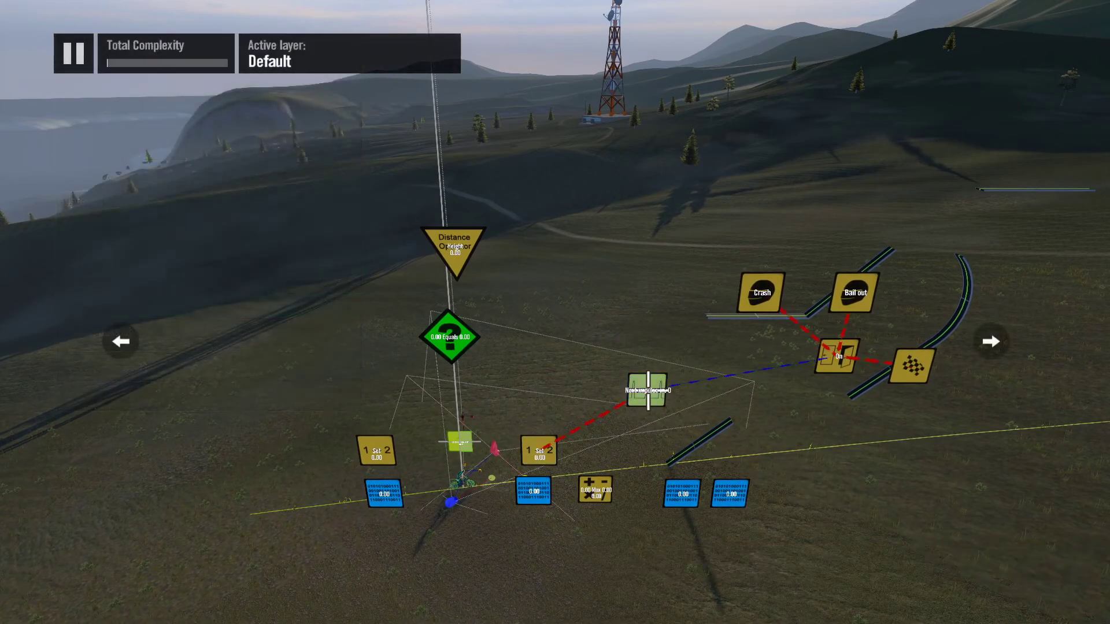
Step: Make the Generic filter the event/filter target of the Set value event linked to the Interval trigger
left_click(539, 450)
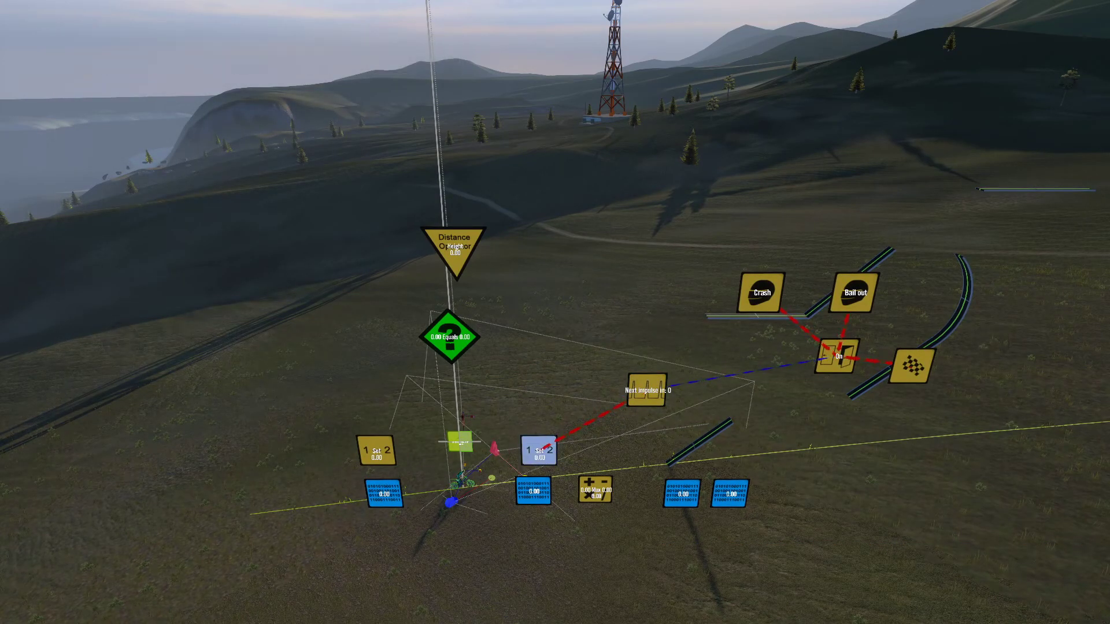
key("Down")
key("Down")
key("Down")
key("Down")
key("Return")
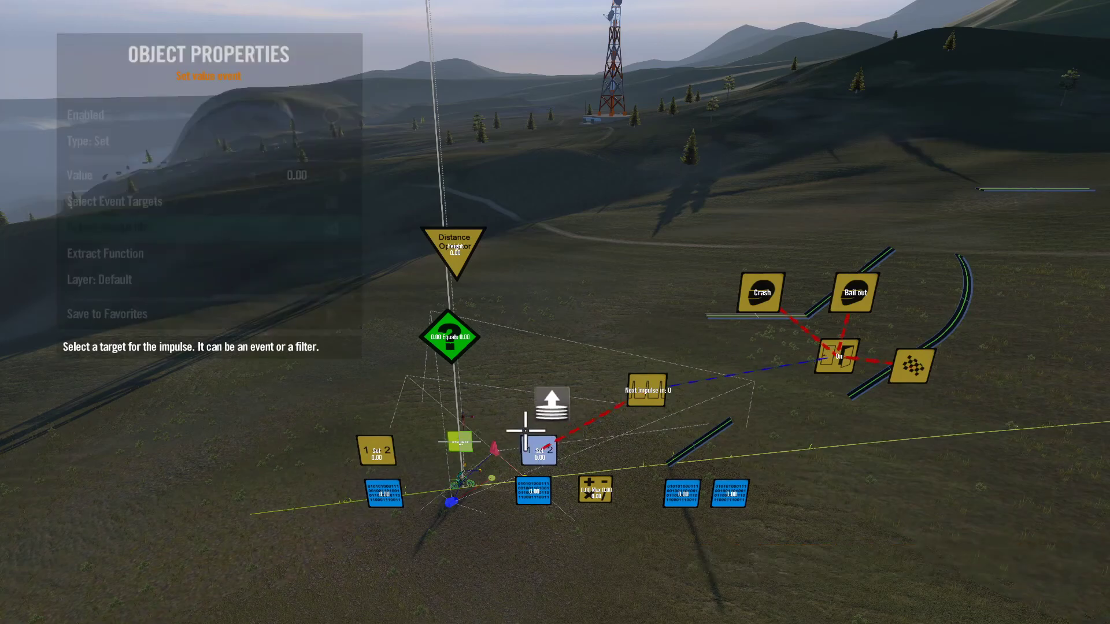
left_click(449, 336)
key("Escape")
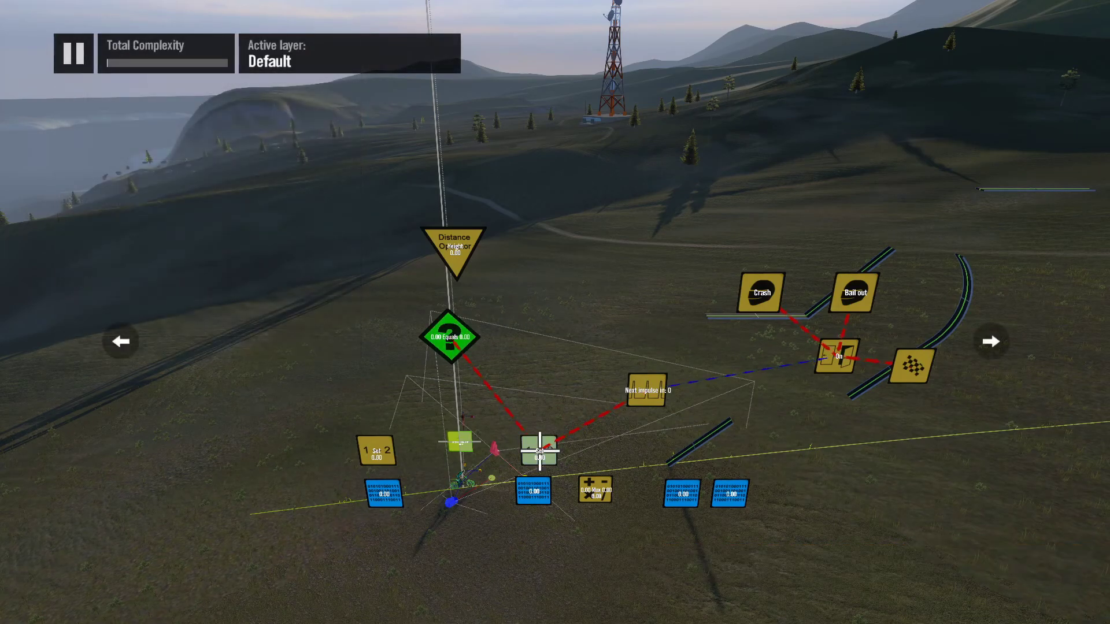
Step: Set the second, still unlinked Set value event as the Generic filter's true event
left_click(452, 343)
key("Down")
key("Down")
key("Down")
key("Down")
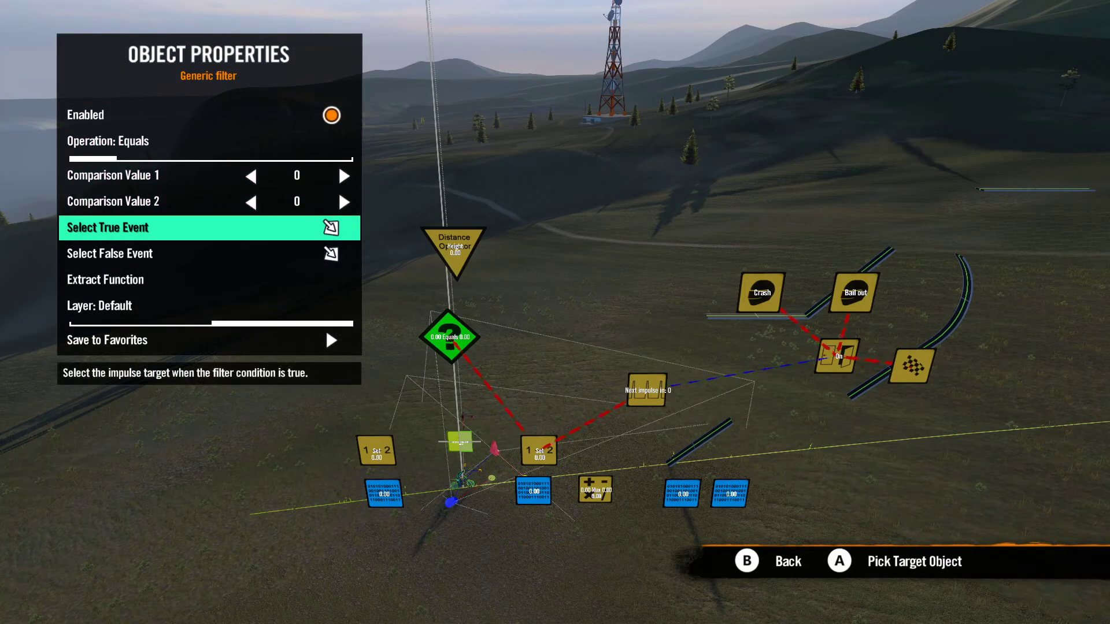
key("Return")
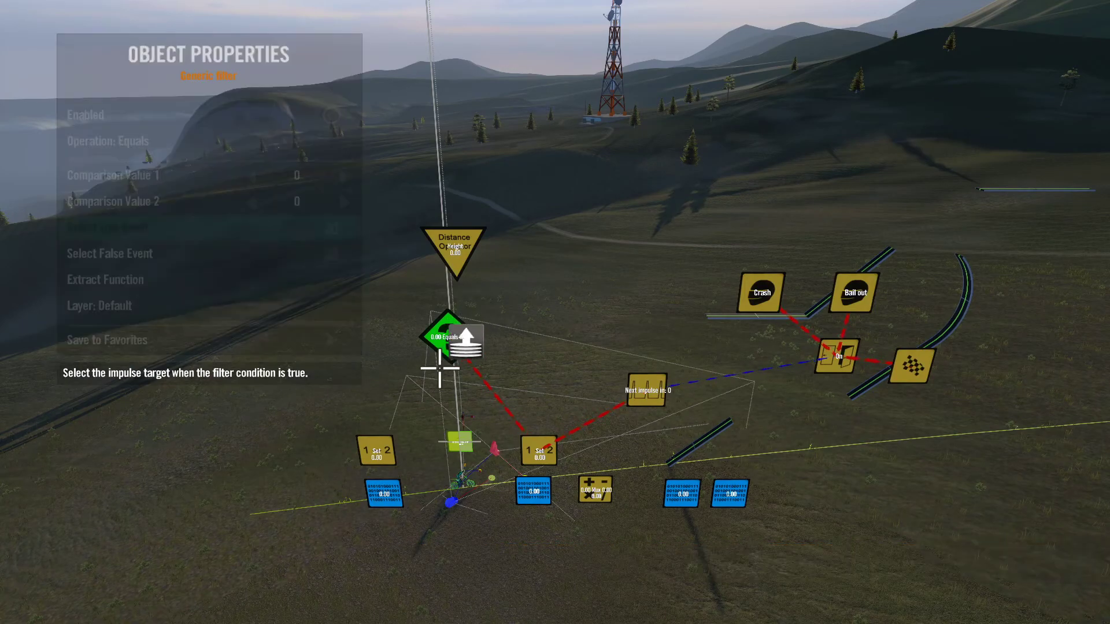
left_click(387, 444)
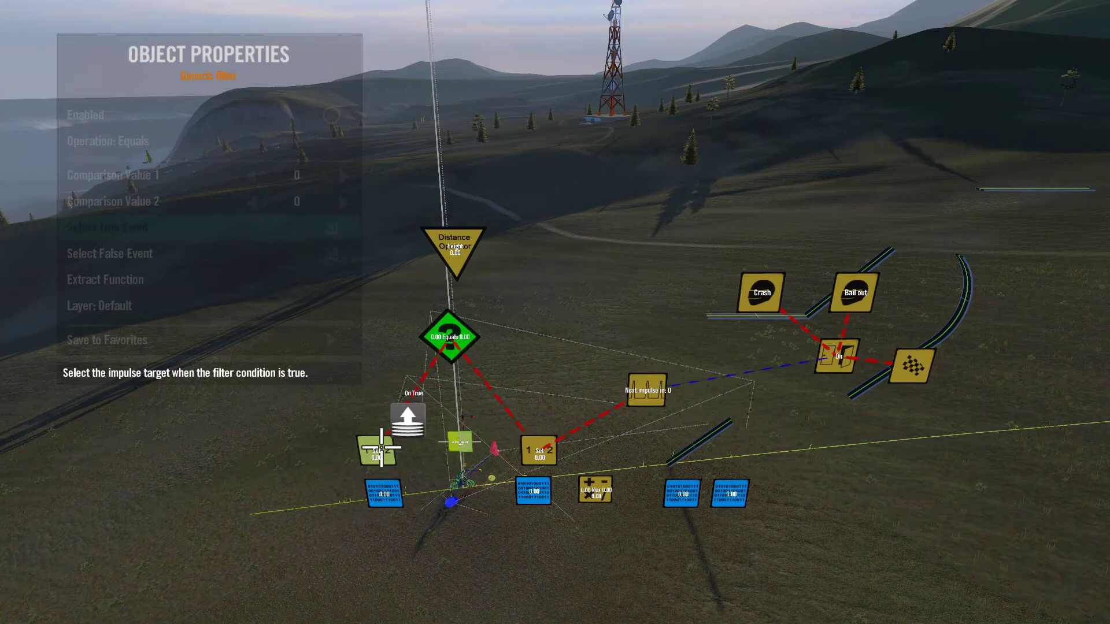
left_click(382, 448)
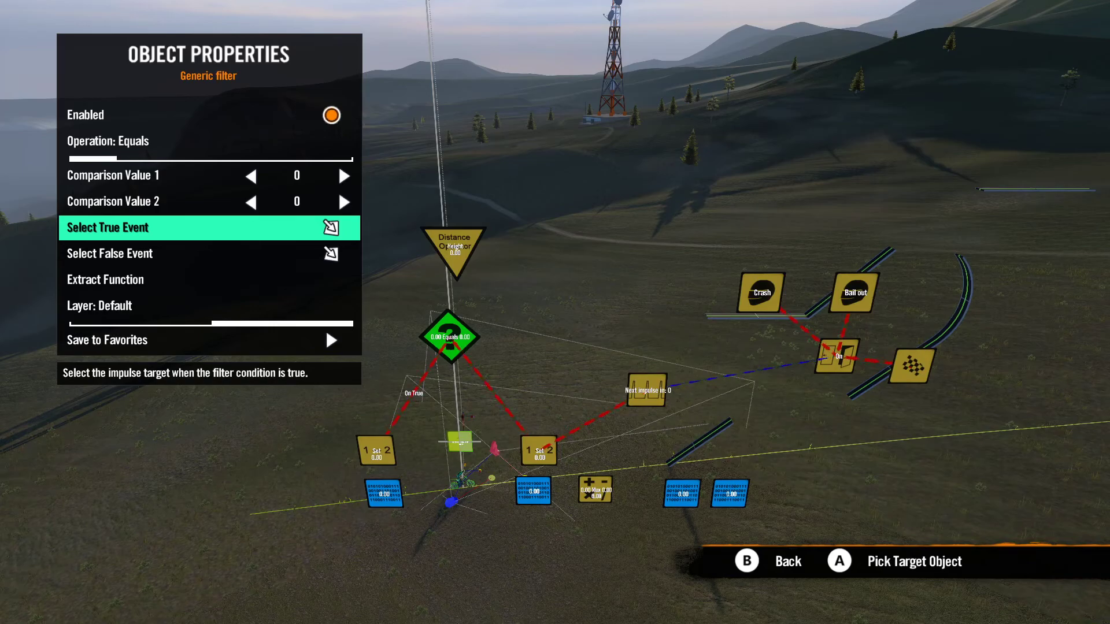
Step: Feed the filter's Comparison Value 1 from the variable below the interval-driven Set value event and Comparison Value 2 from the variable below the true event
key("Up")
key("Up")
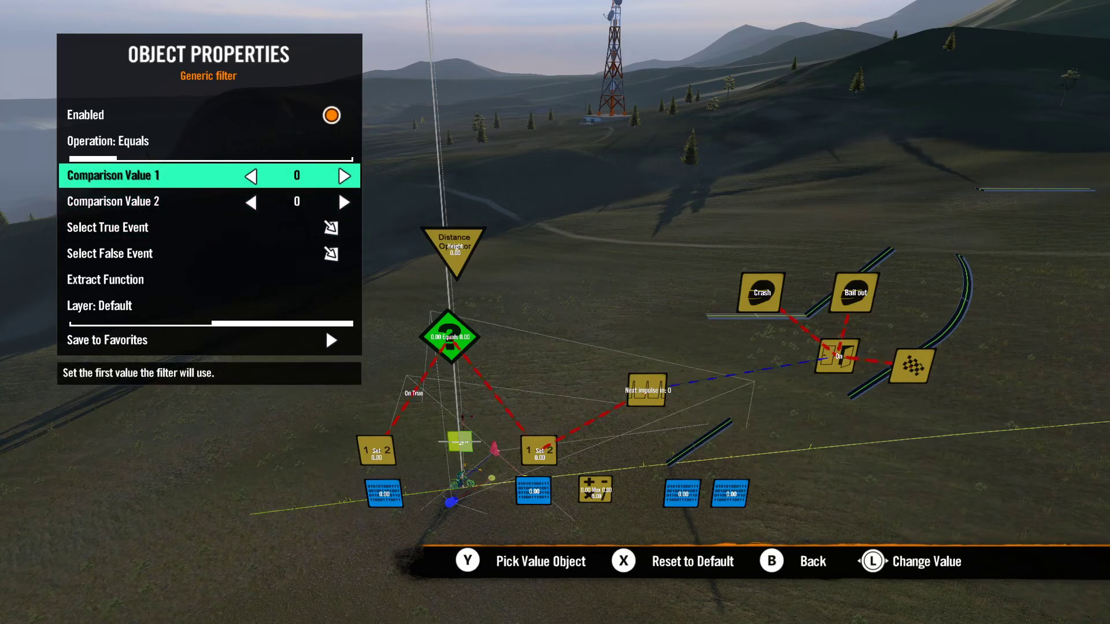
key("y")
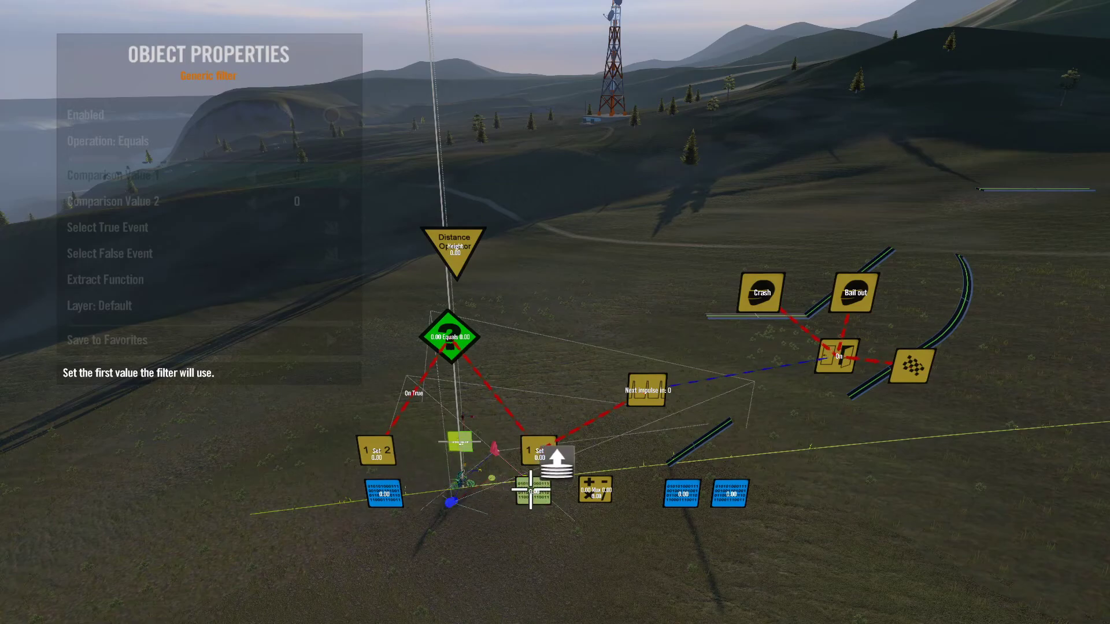
key("Return")
key("Down")
key("y")
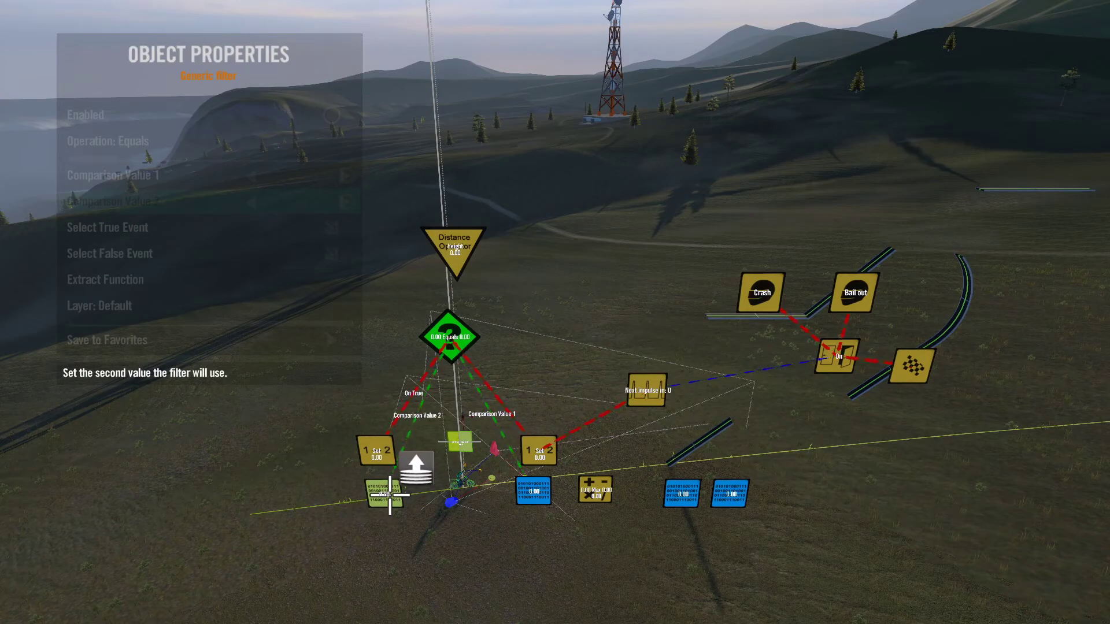
key("Return")
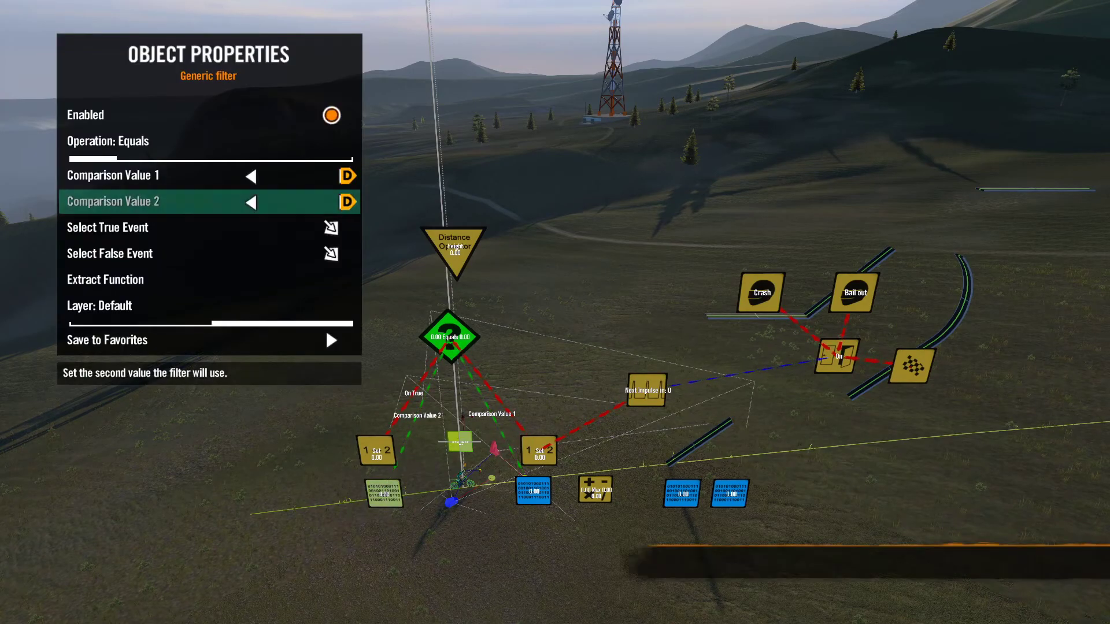
key("Escape")
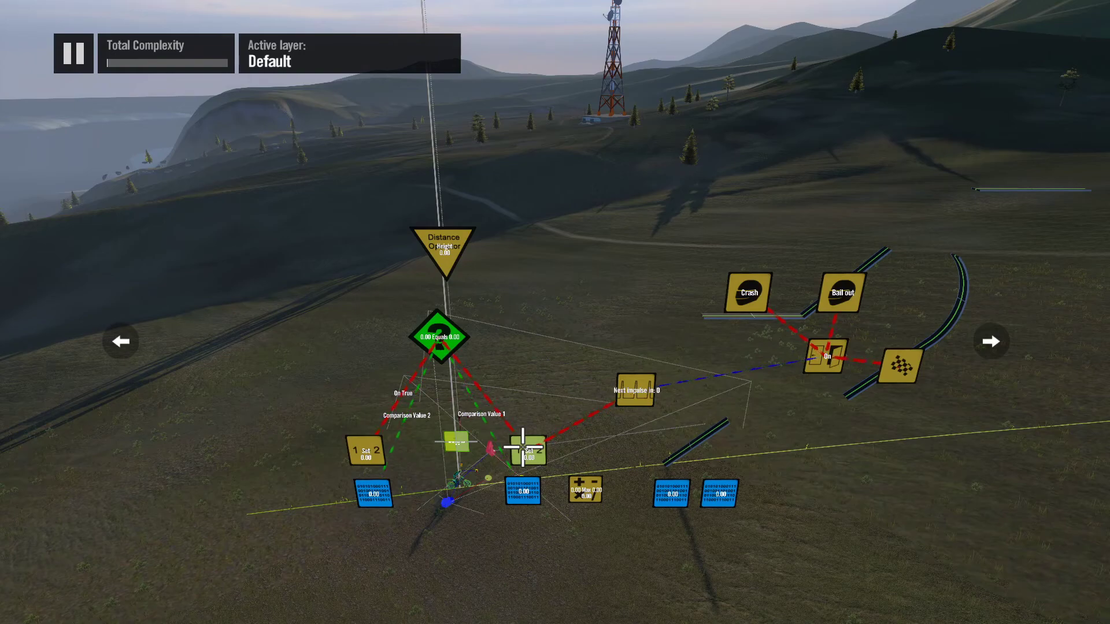
Step: Make the variable directly below the interval-driven Set value event its event target
key("Return")
key("Down")
key("Down")
key("Down")
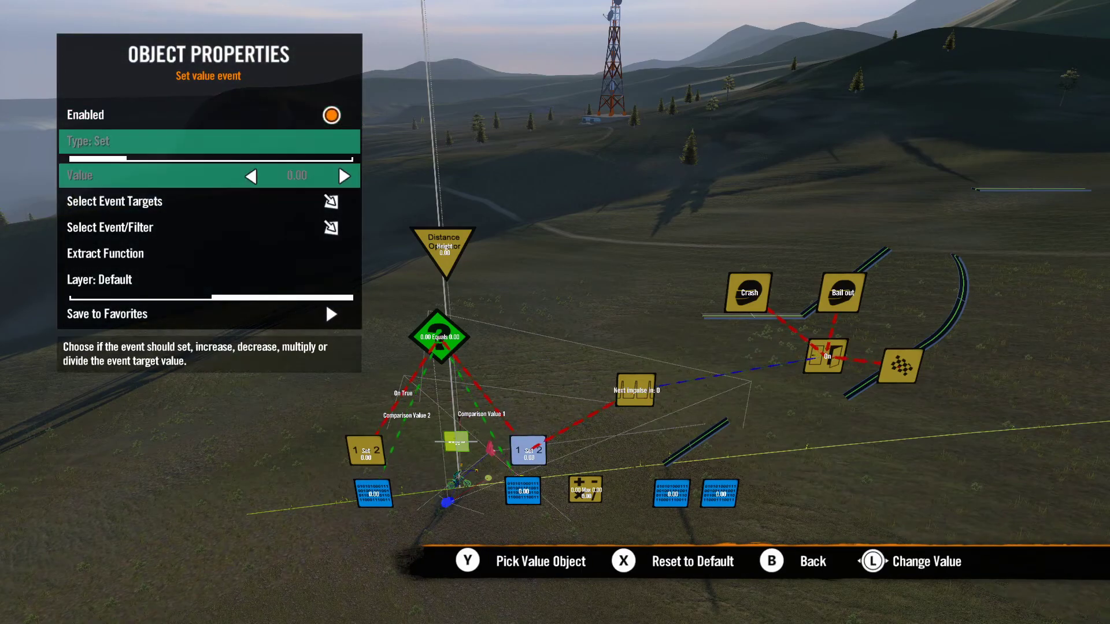
key("Return")
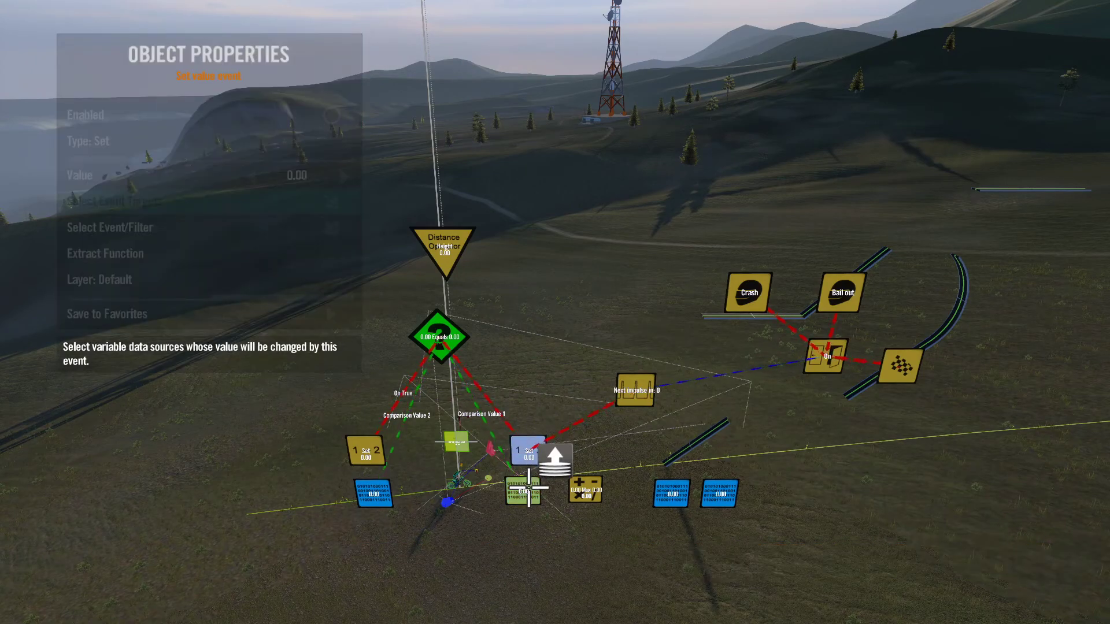
key("Escape")
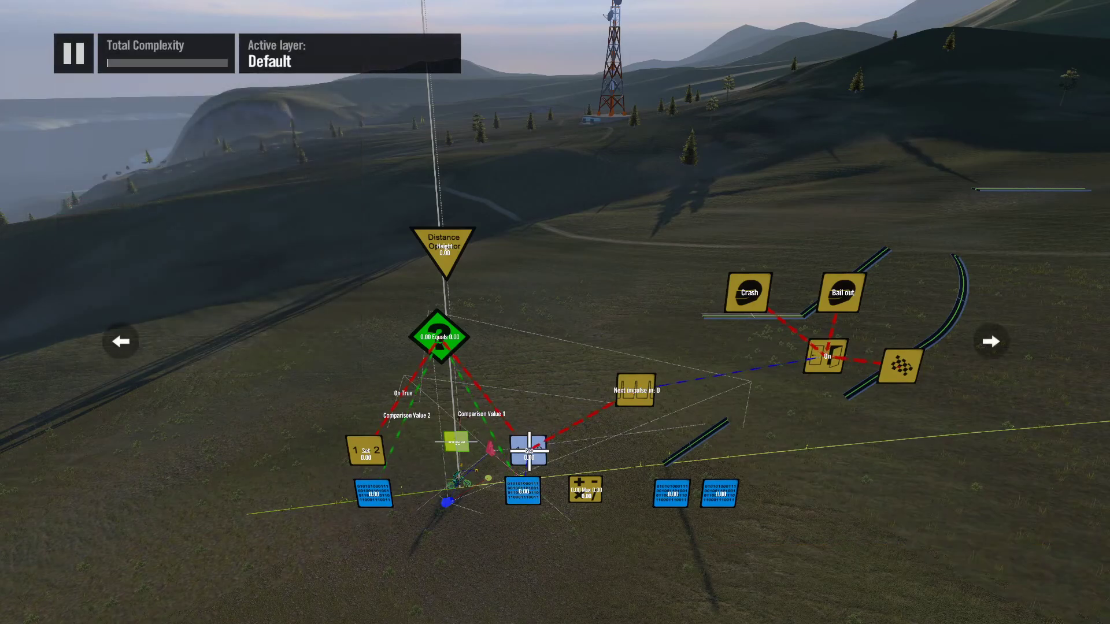
Step: Make the variable below the filter's true-event Set value event its event target
key("Return")
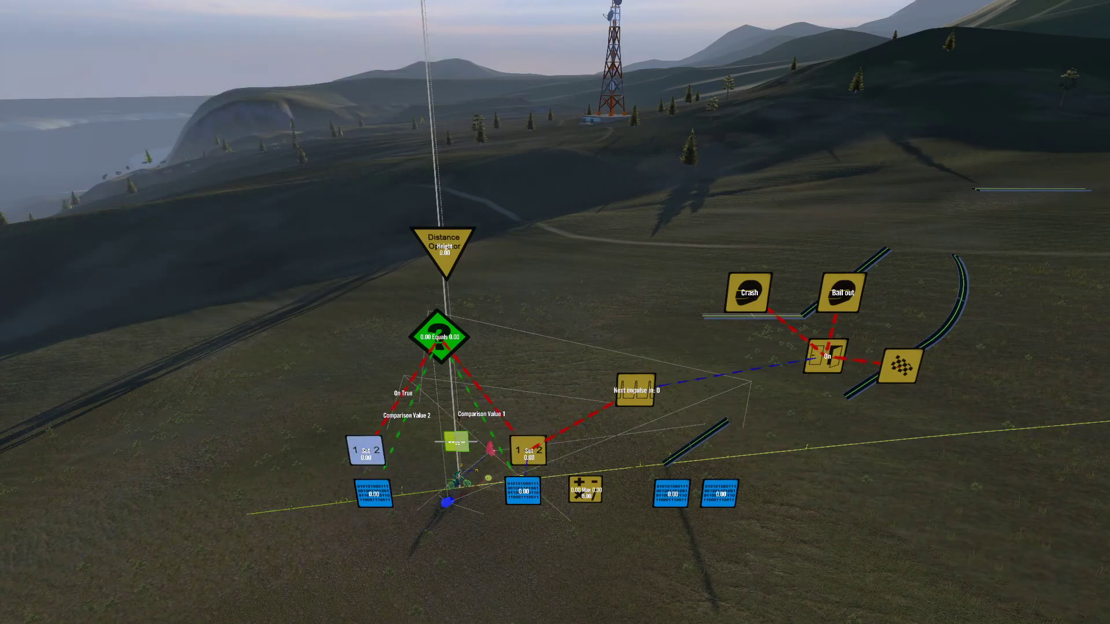
key("Down")
key("Down")
key("Down")
key("Return")
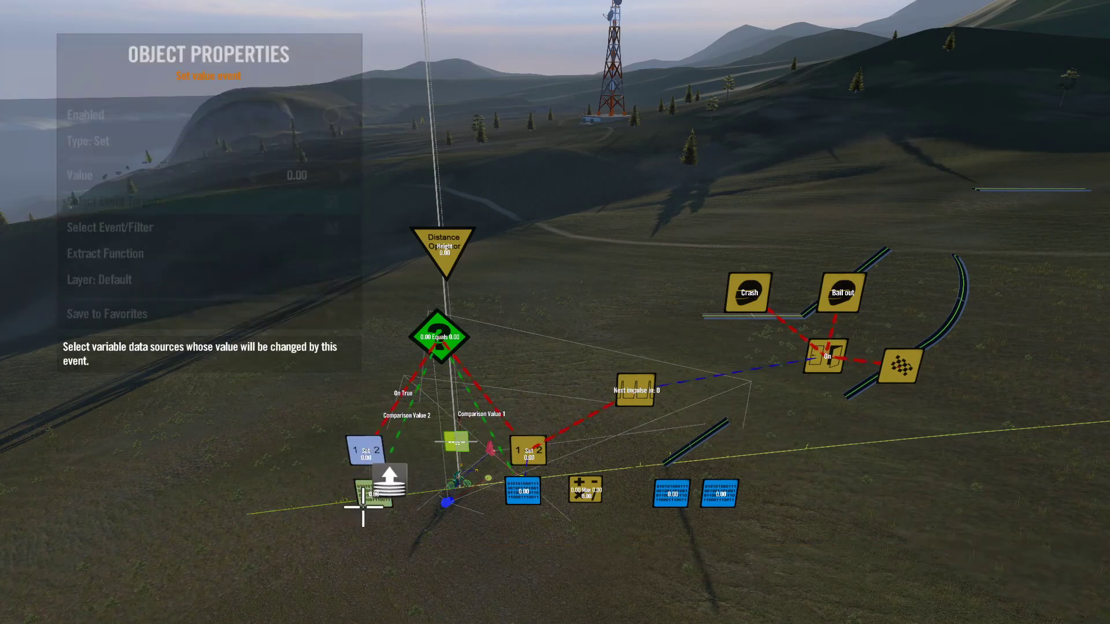
key("Escape")
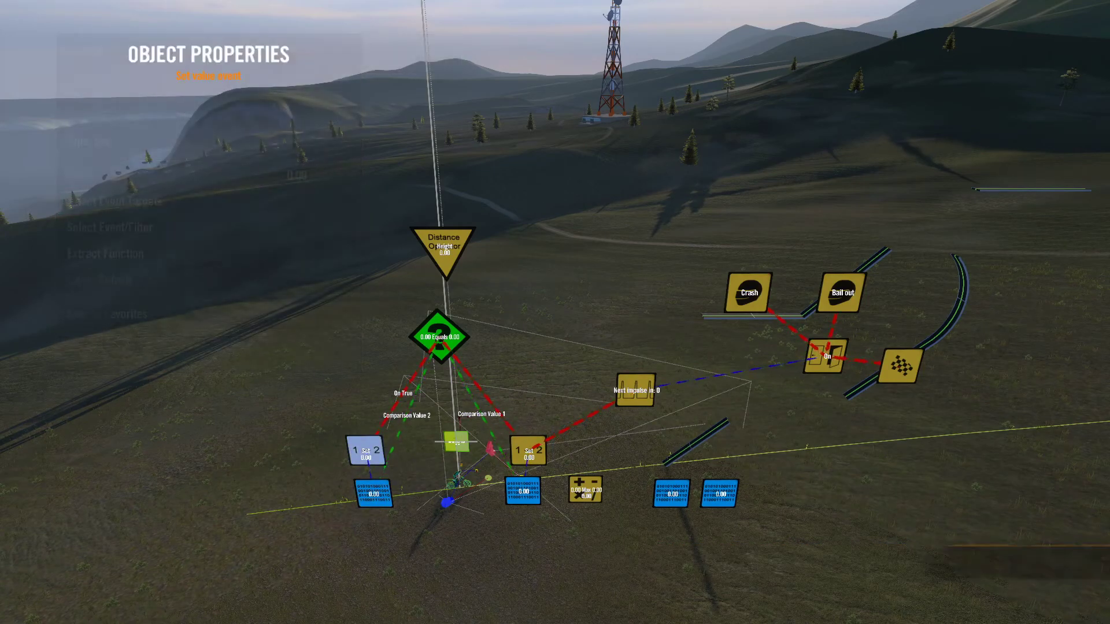
Step: Use the Distance operator as the value source of the filter's true-event Set value event
key("Return")
key("Down")
key("Down")
key("y")
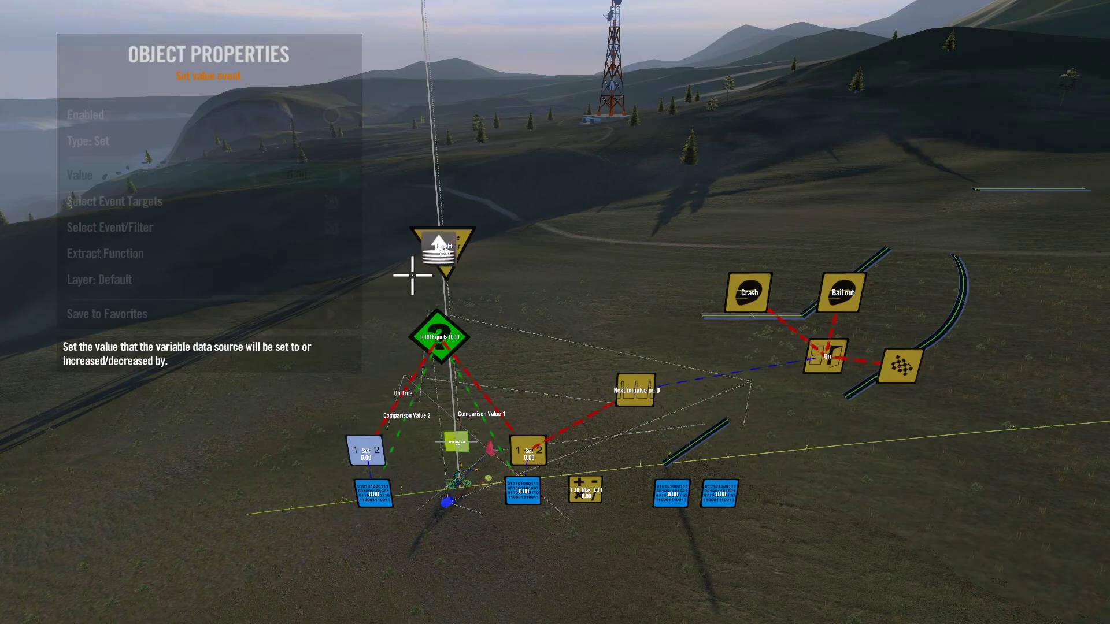
key("Escape")
key("Escape")
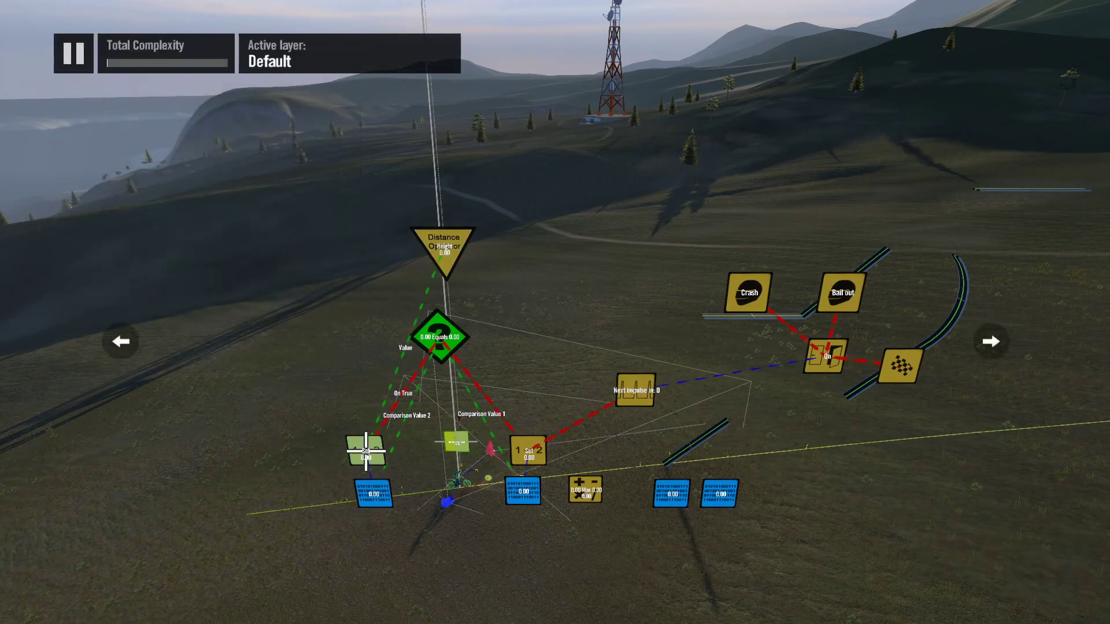
Step: Use the Distance operator as the value source of the Set value event triggered by the interval
key("Return")
key("Down")
key("Down")
key("y")
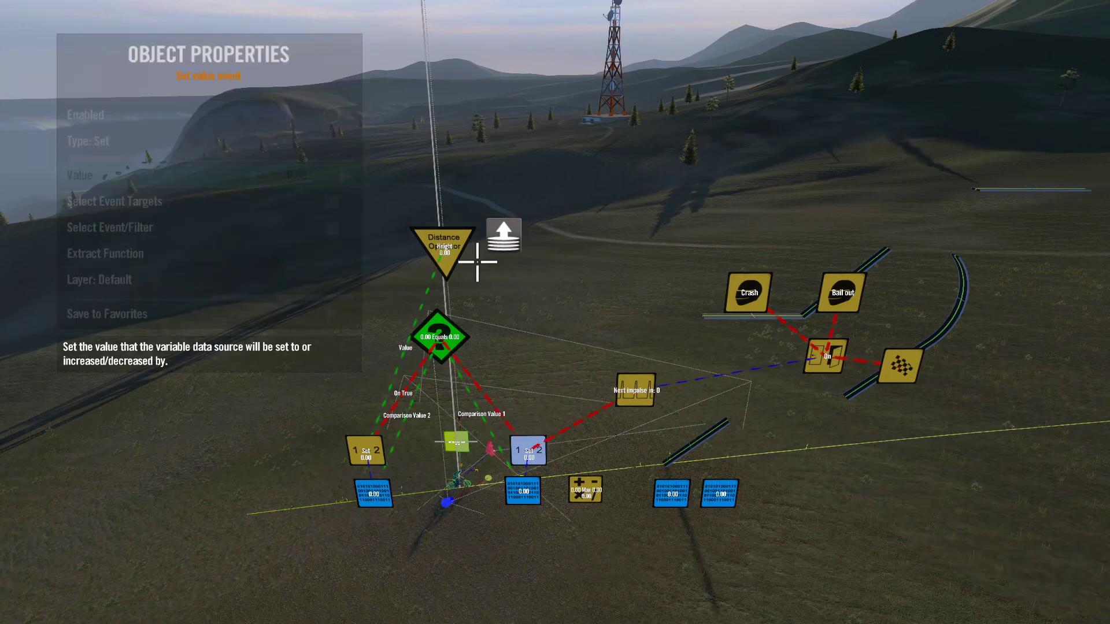
key("Return")
key("Escape")
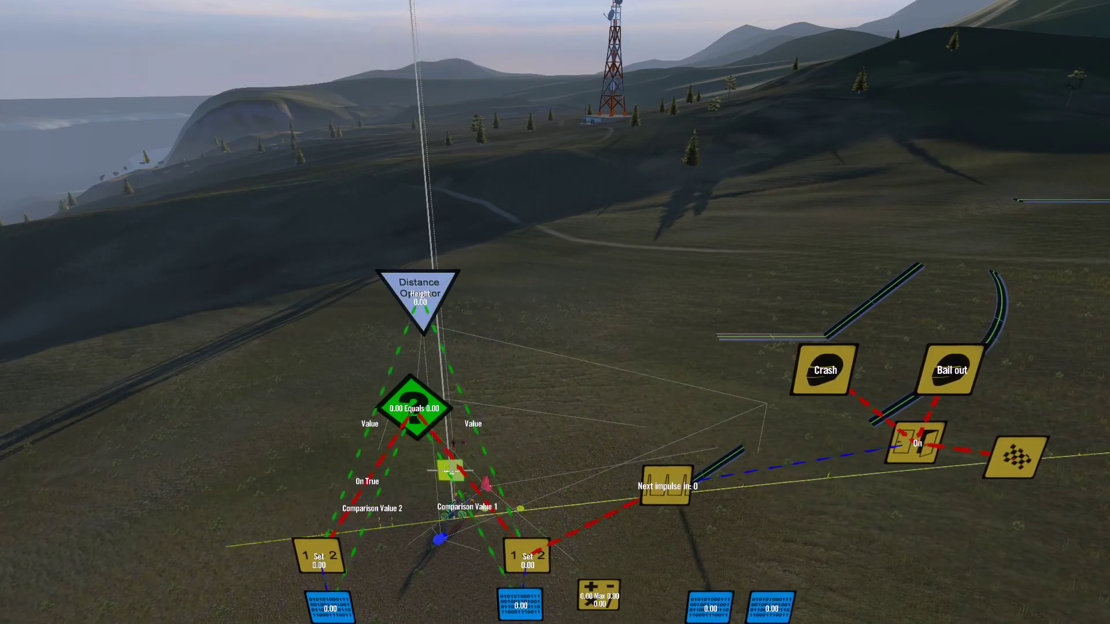
Step: Set the small orange cube beside the rider as the Distance operator's Source 1
key("Return")
key("Return")
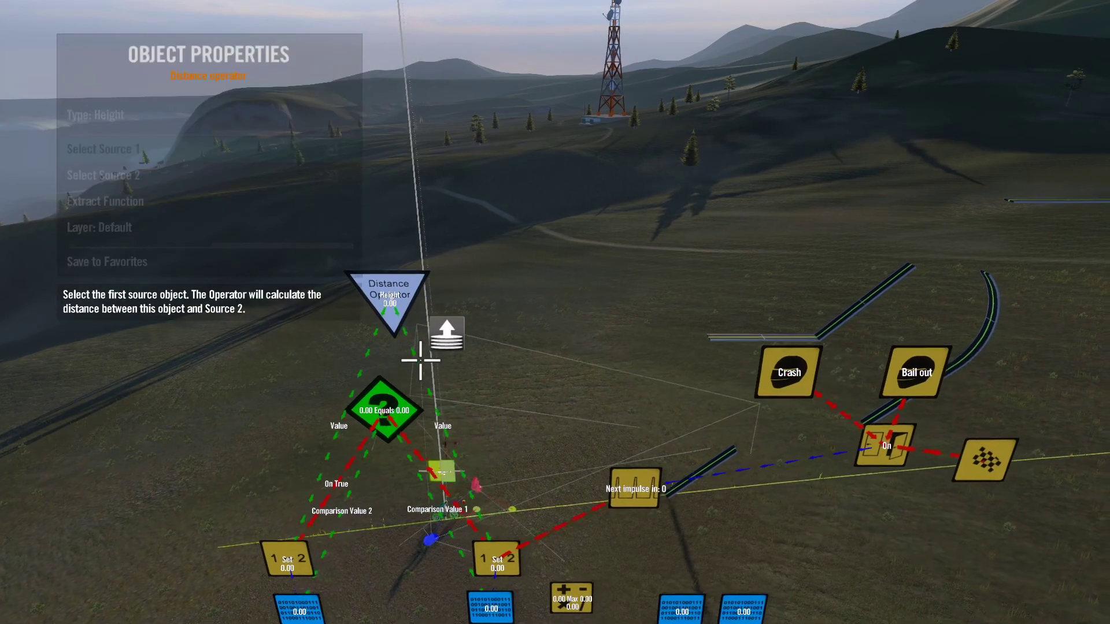
scroll(420, 613, "up", 8)
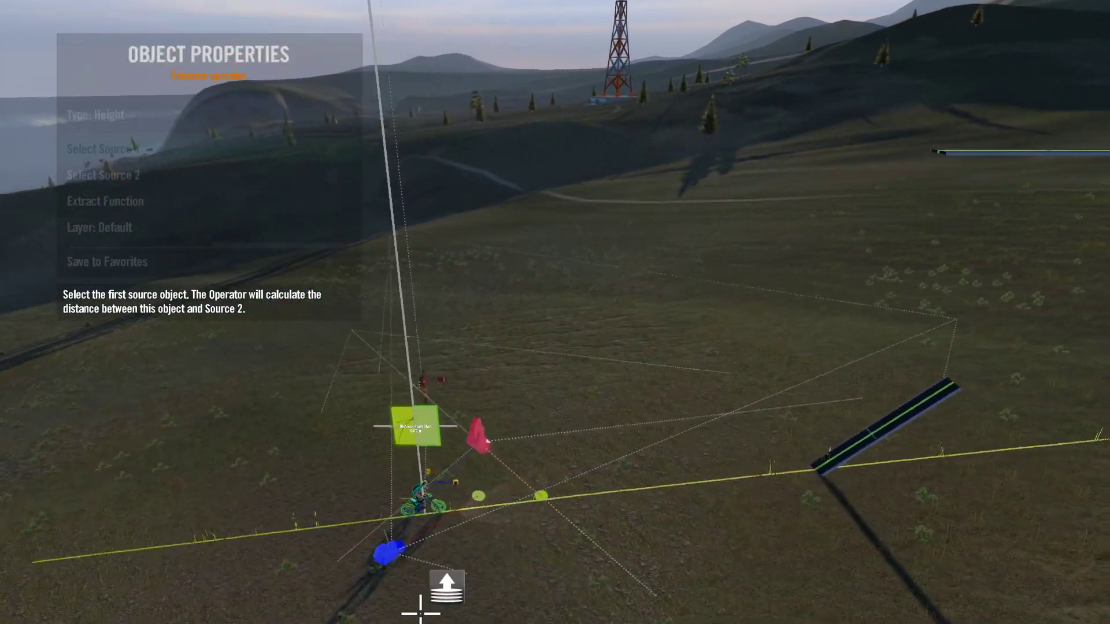
scroll(420, 613, "up", 6)
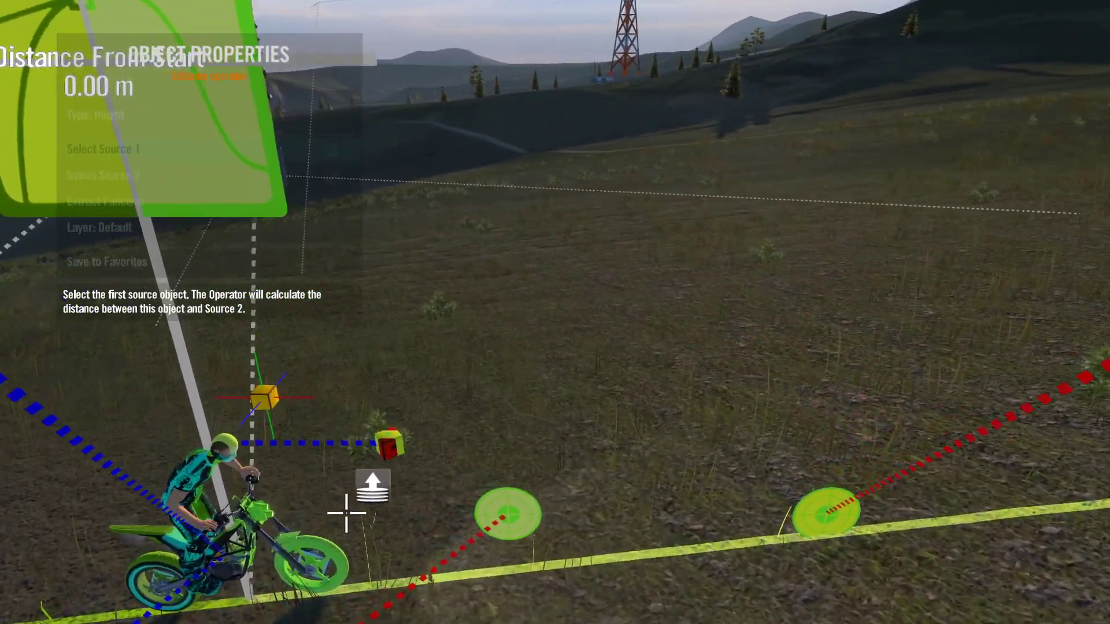
left_click(272, 430)
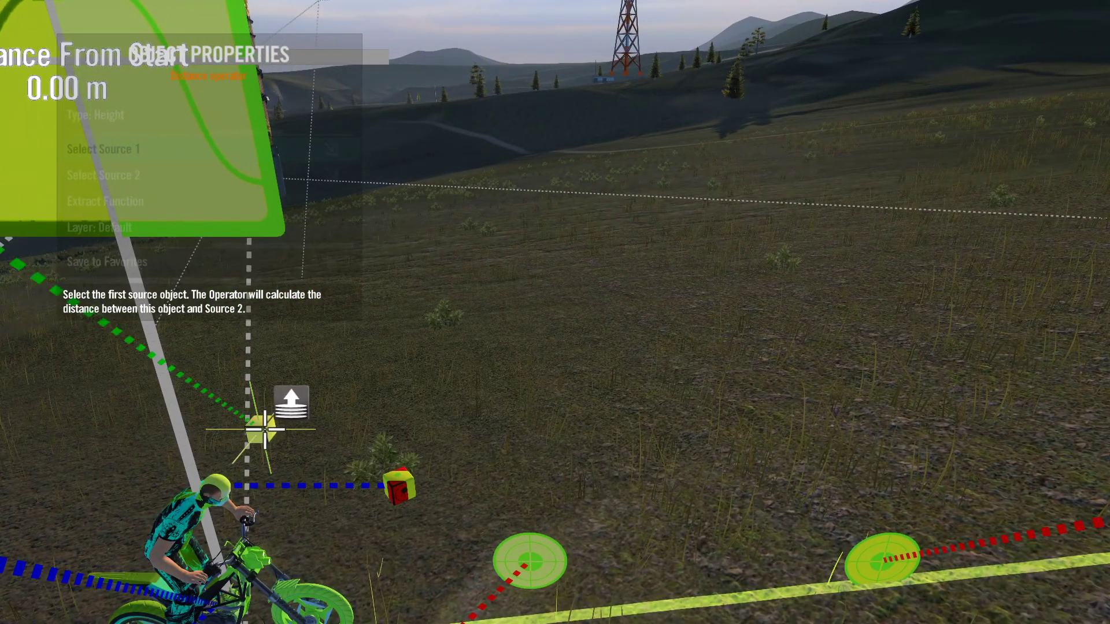
Step: Set the rider as the Distance operator's Source 2
key("Down")
key("Return")
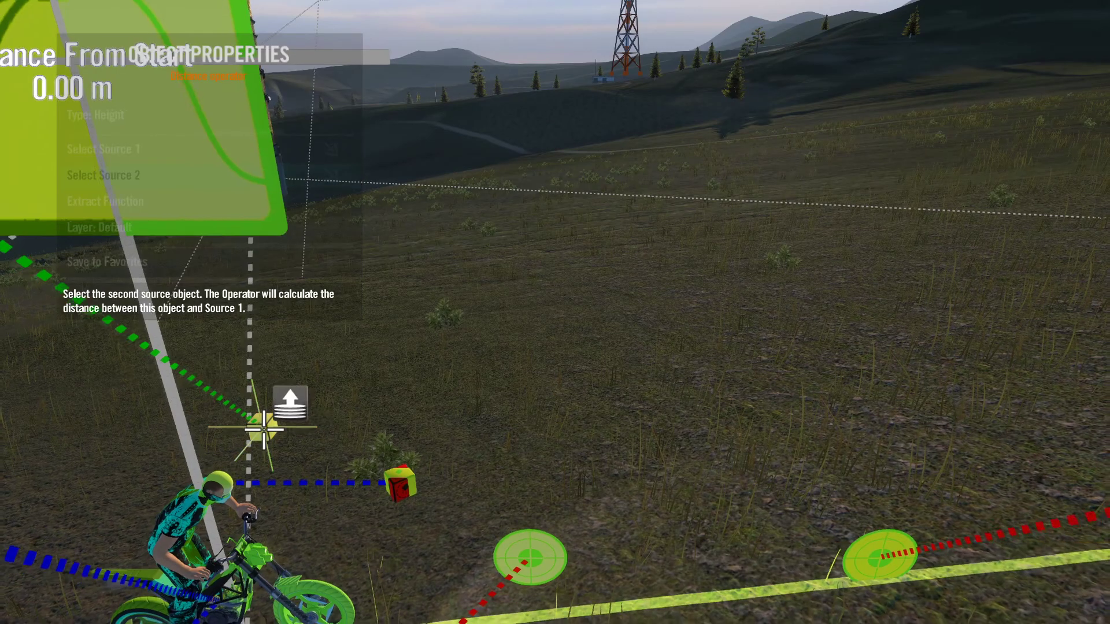
left_click(268, 419)
key("Escape")
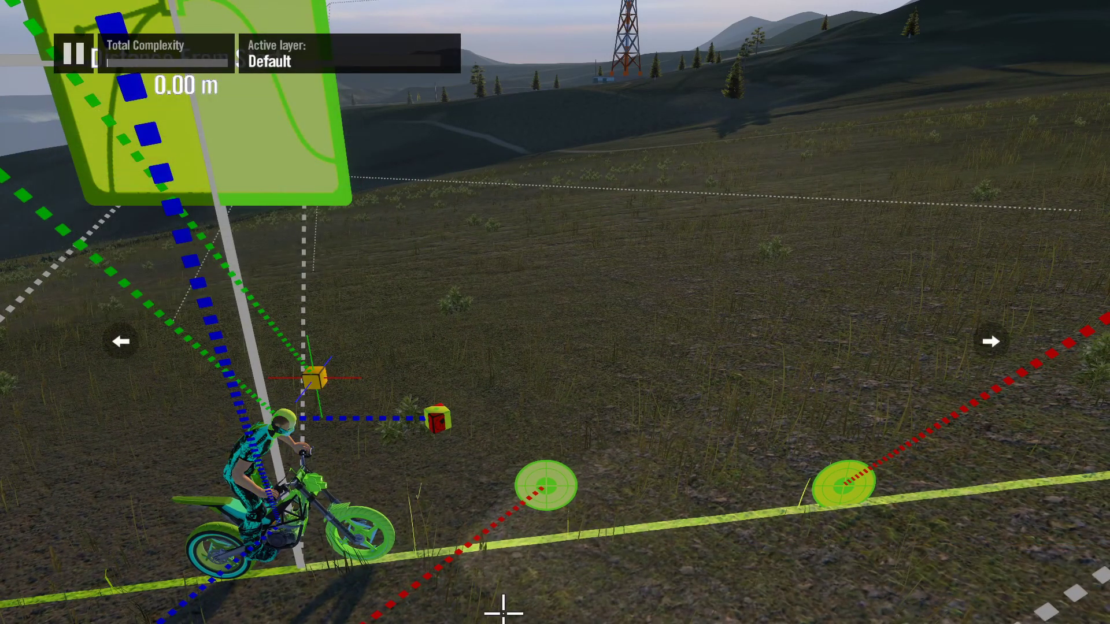
scroll(503, 614, "down", 10)
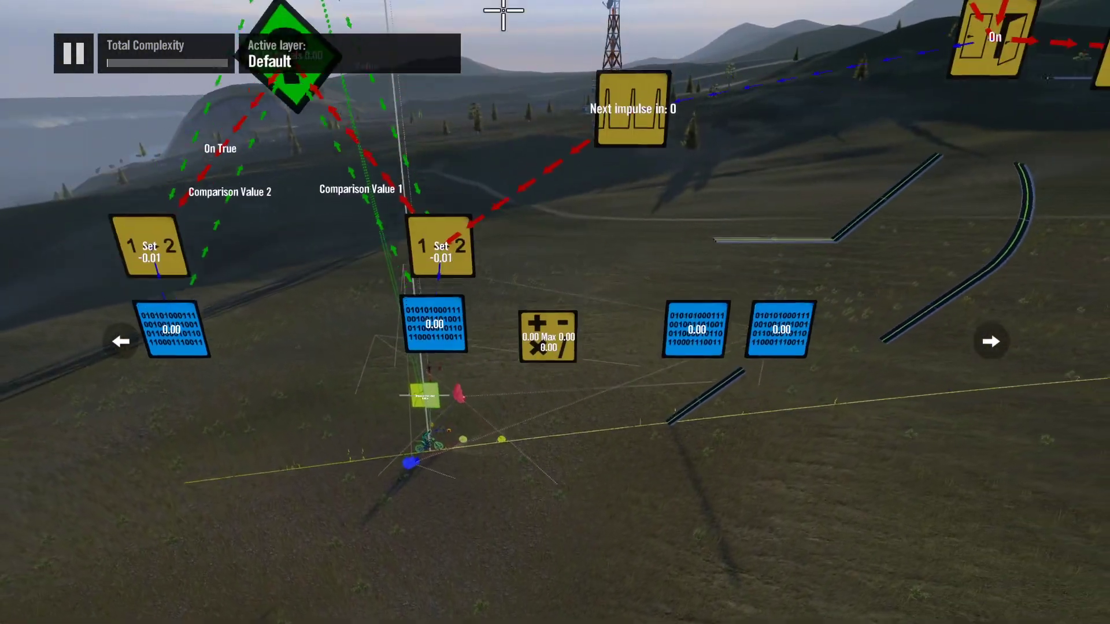
Step: Set the variable beneath the interval-triggered Set value event as Operand 1 of the Max two-input operator
scroll(503, 10, "down", 5)
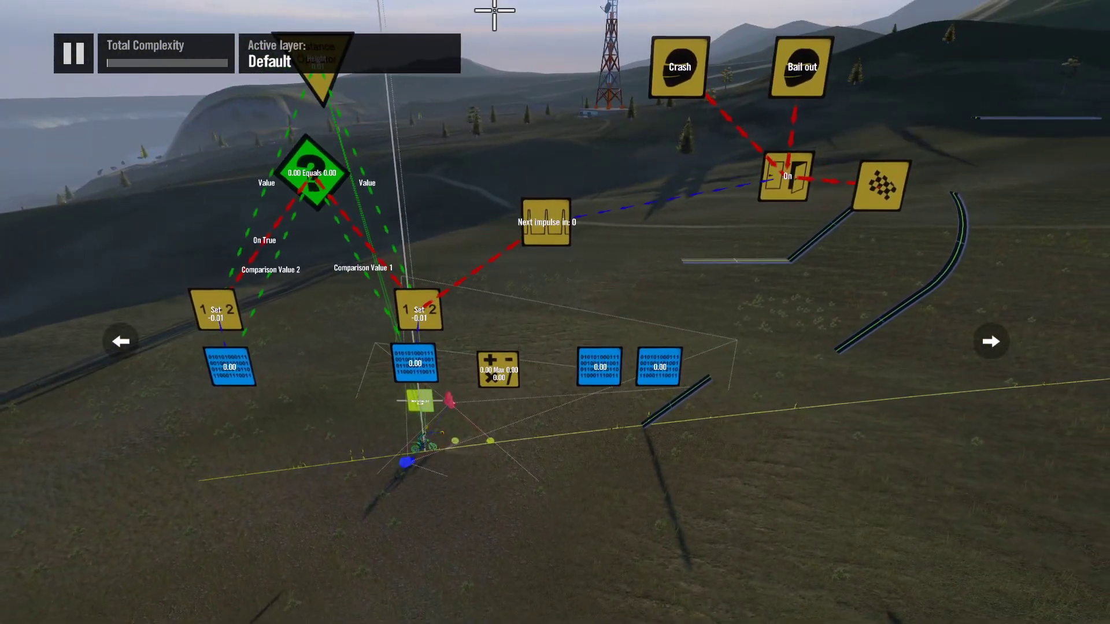
scroll(490, 35, "up", 3)
scroll(479, 173, "down", 1)
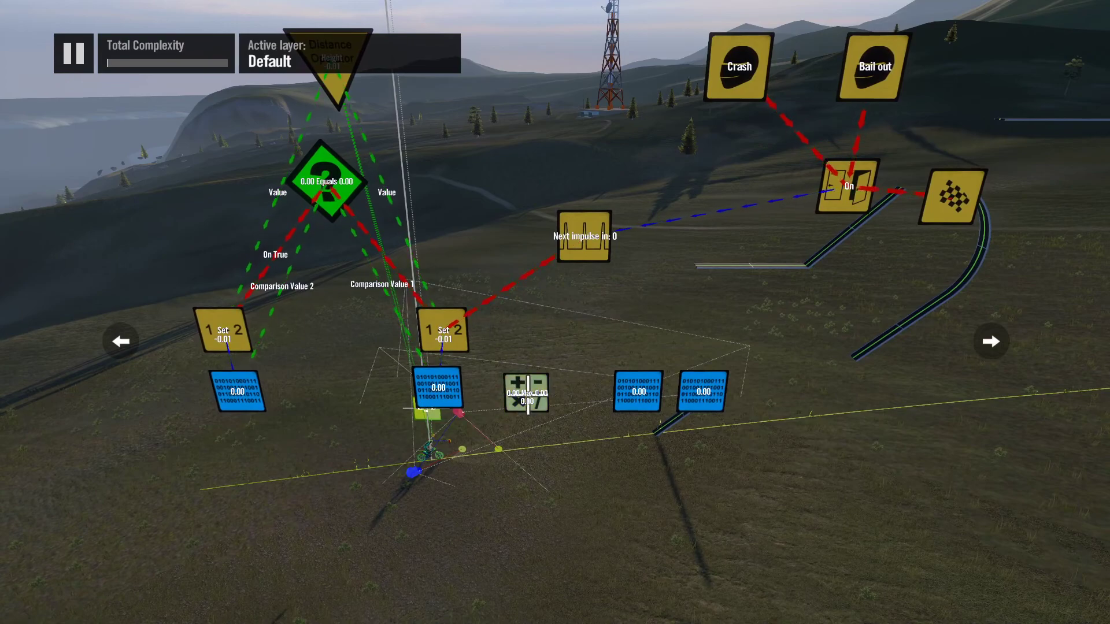
left_click(527, 394)
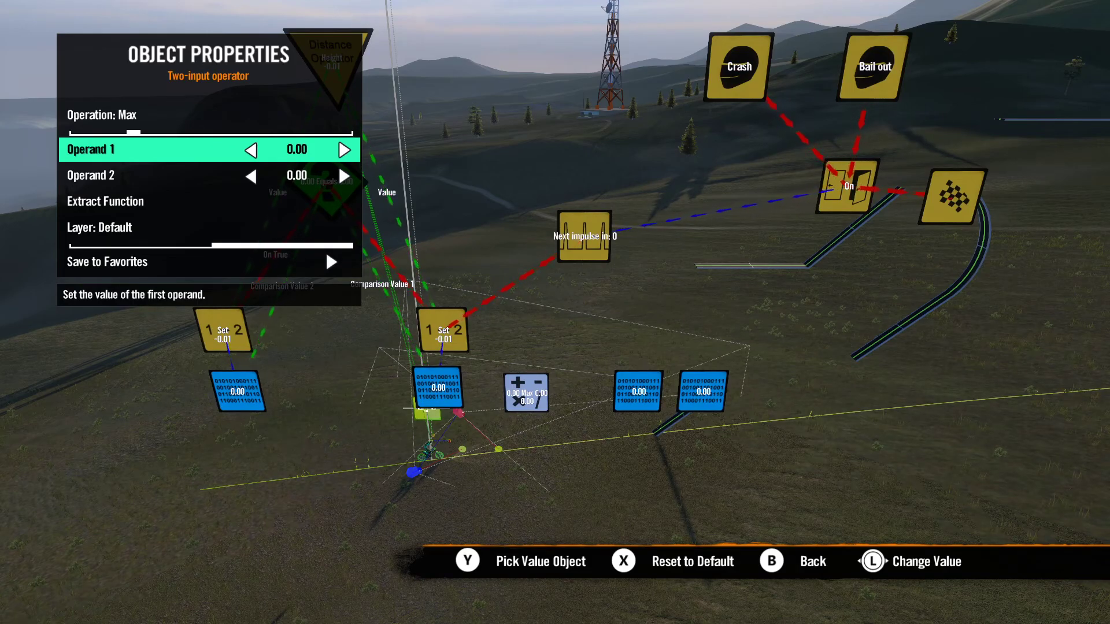
key("y")
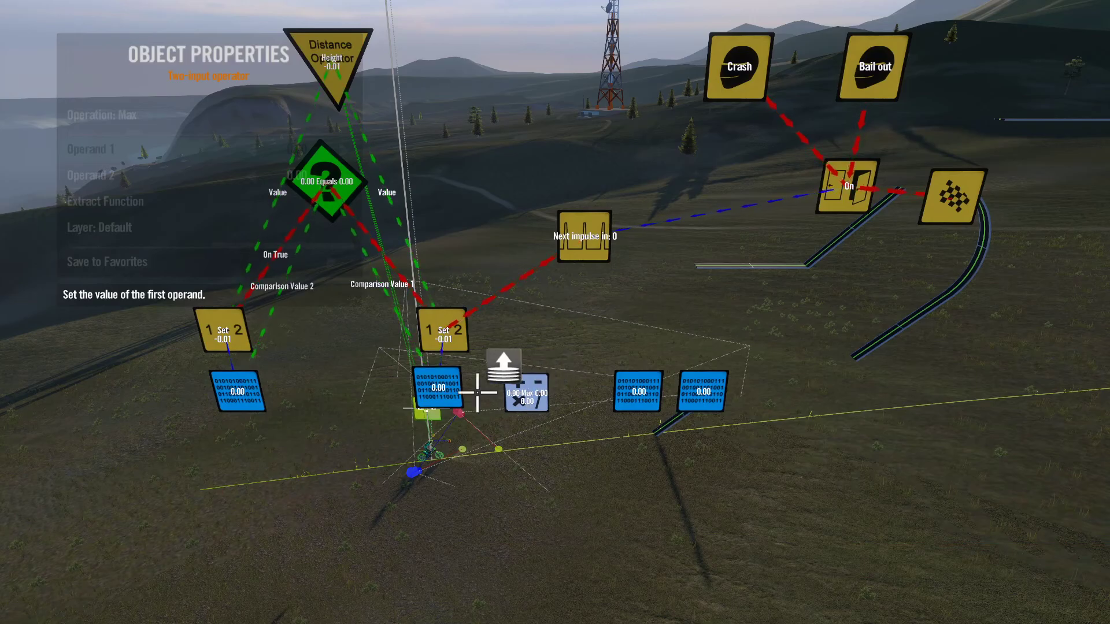
left_click(439, 392)
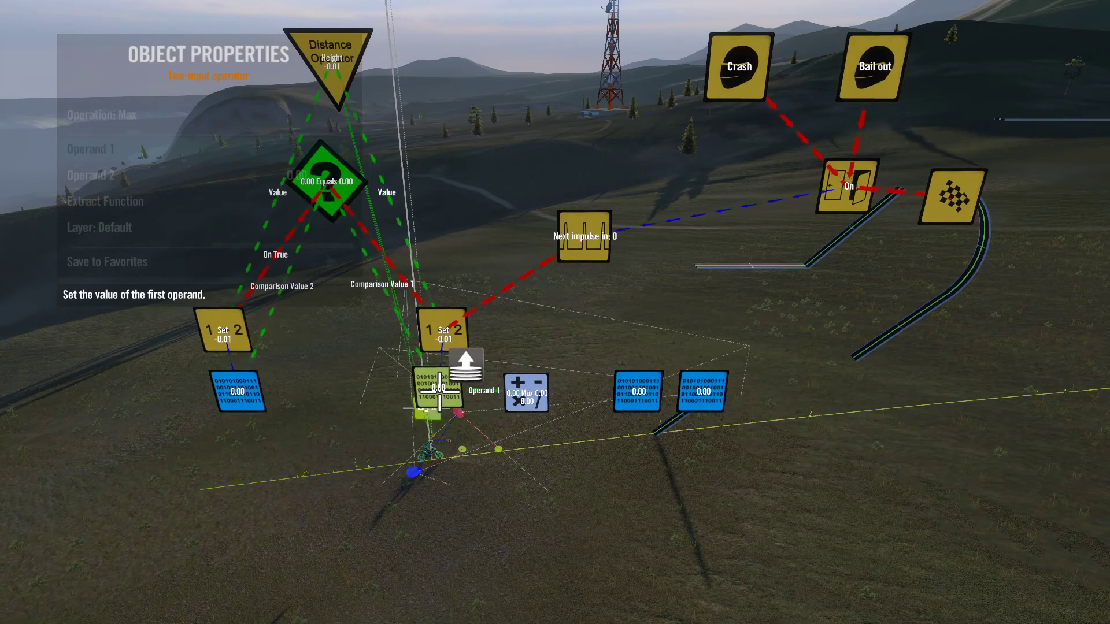
Step: Set the variable of the filter's true-event Set value as Operand 2, and move the operator below and between the two variables
key("Down")
key("y")
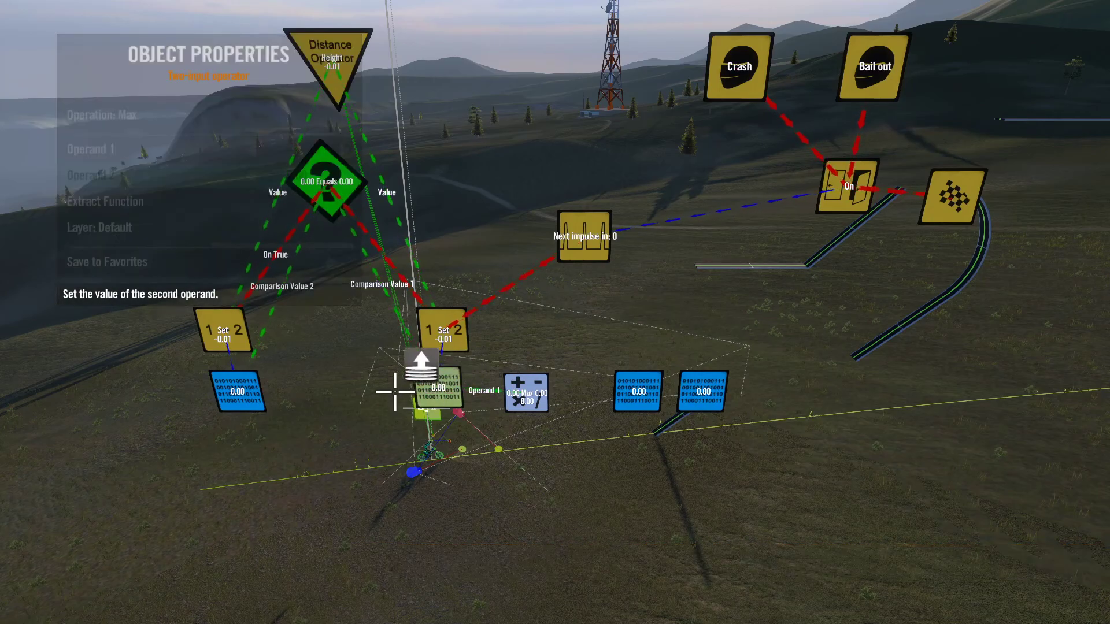
left_click(237, 391)
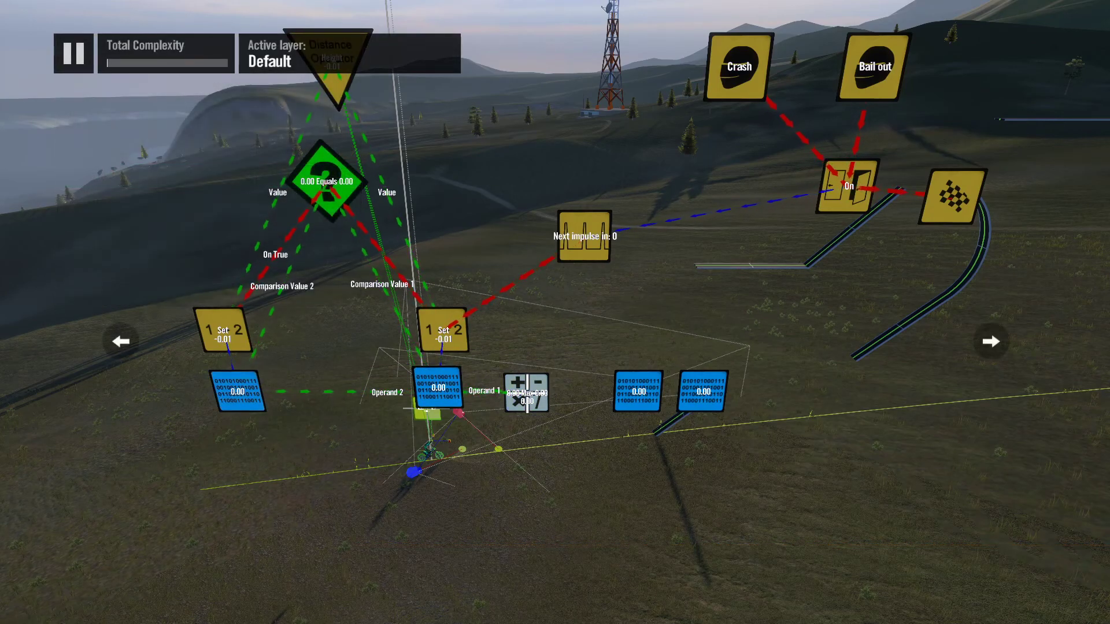
left_click_drag(527, 393, 349, 443)
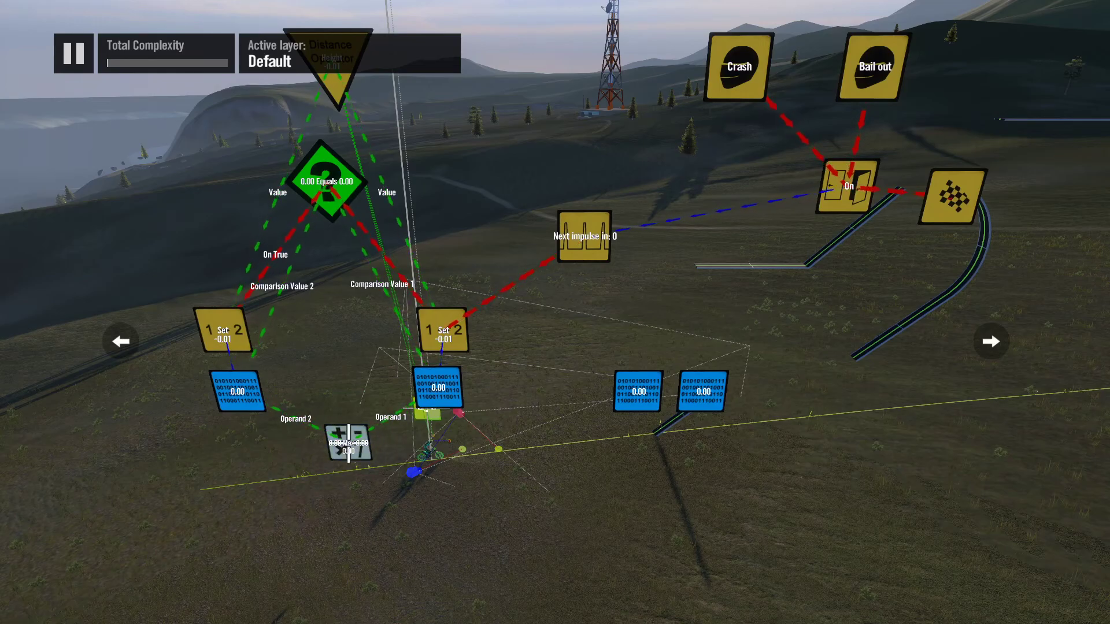
Step: Delete one of the two unused variable data sources standing apart from the connected logic
key("s")
left_click_drag(575, 319, 607, 314)
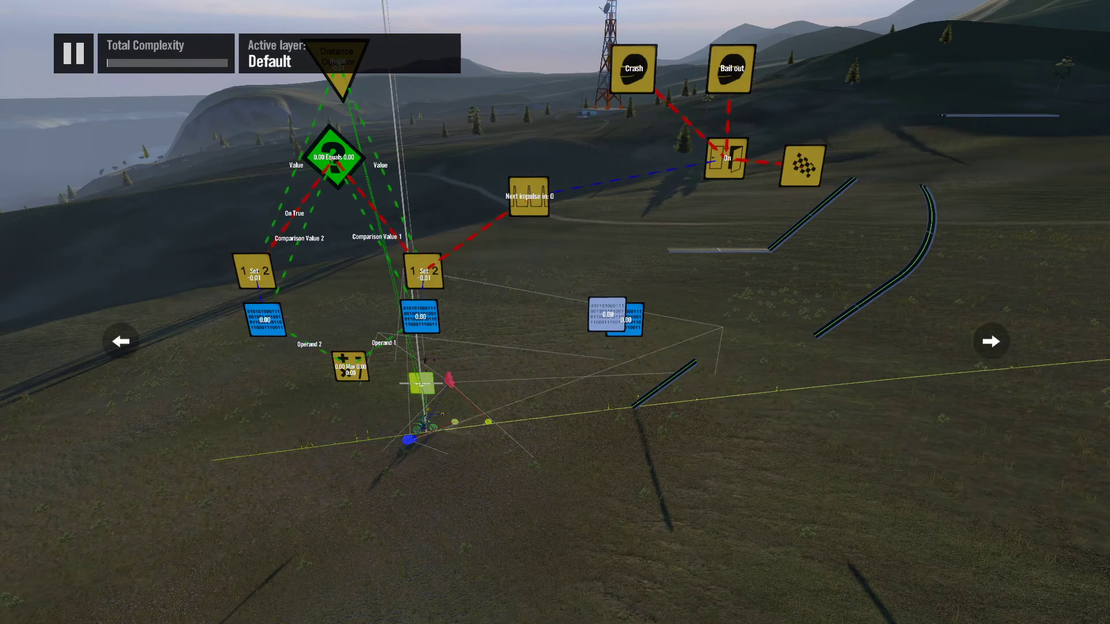
left_click(607, 314)
key("Delete")
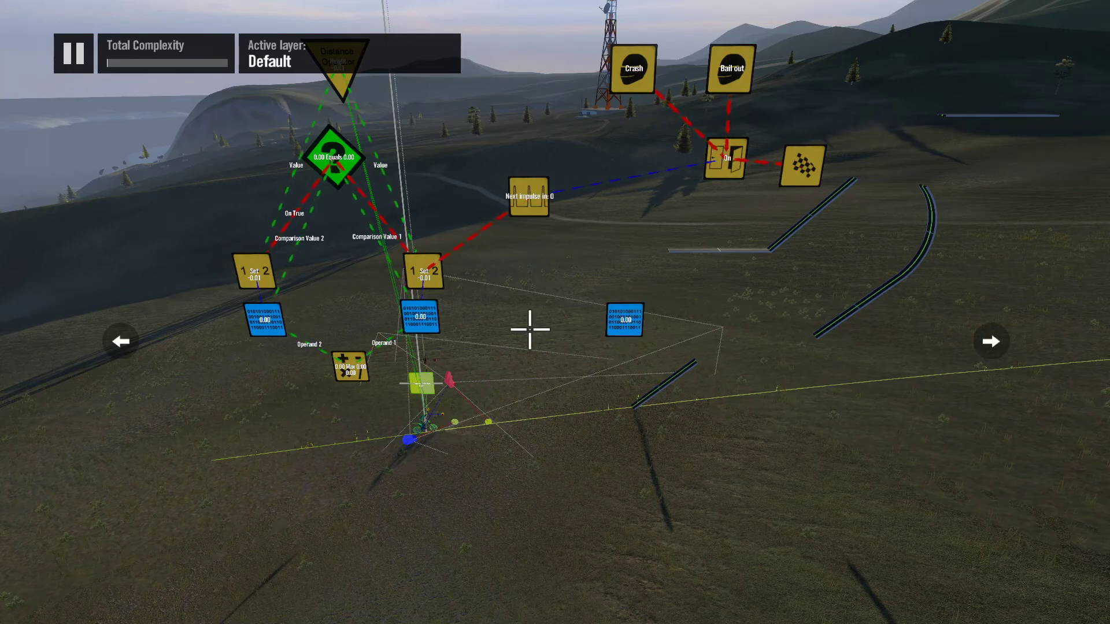
Step: Change the track's game type to Skill Game and open its score and HUD settings
key("space")
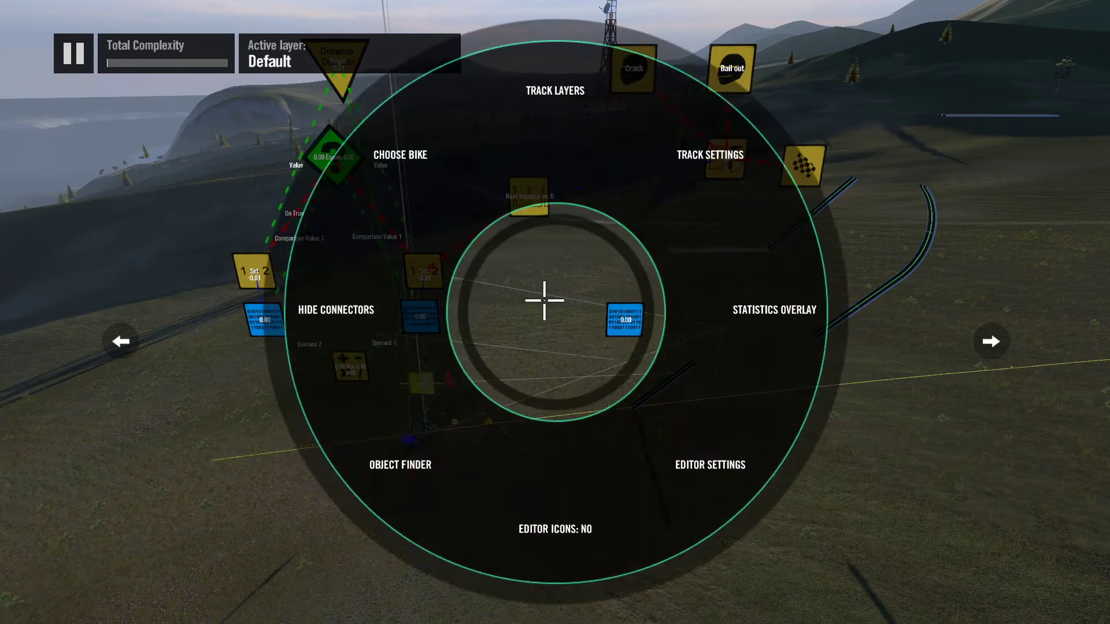
key("Return")
key("Down")
key("Up")
key("Return")
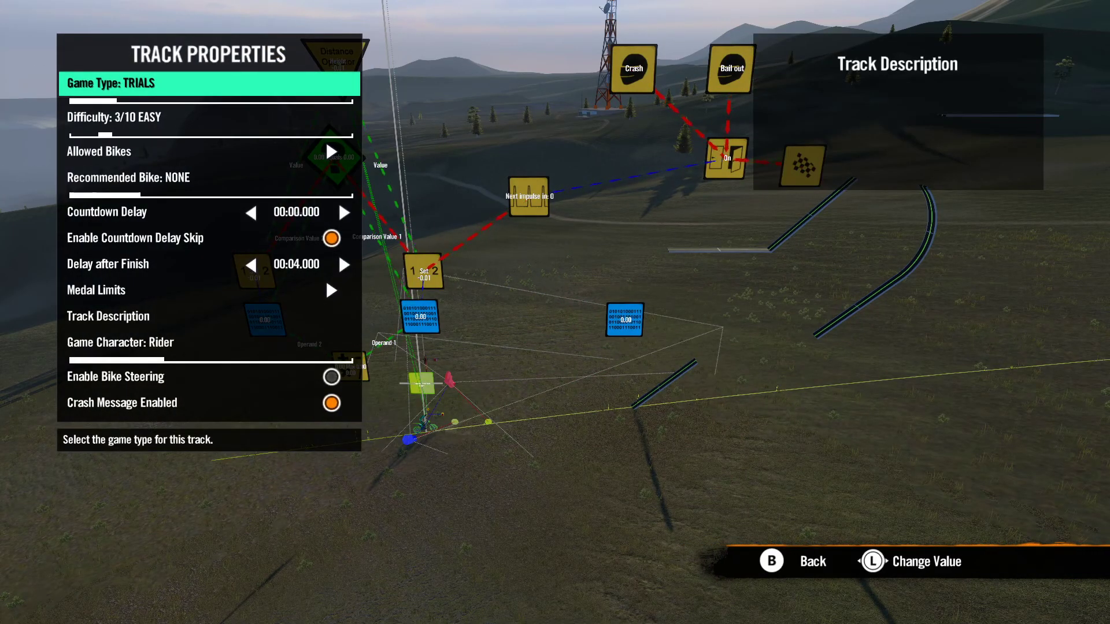
key("Right")
key("Down")
key("Down")
key("Down")
key("Down")
key("Down")
key("Down")
key("Down")
key("Down")
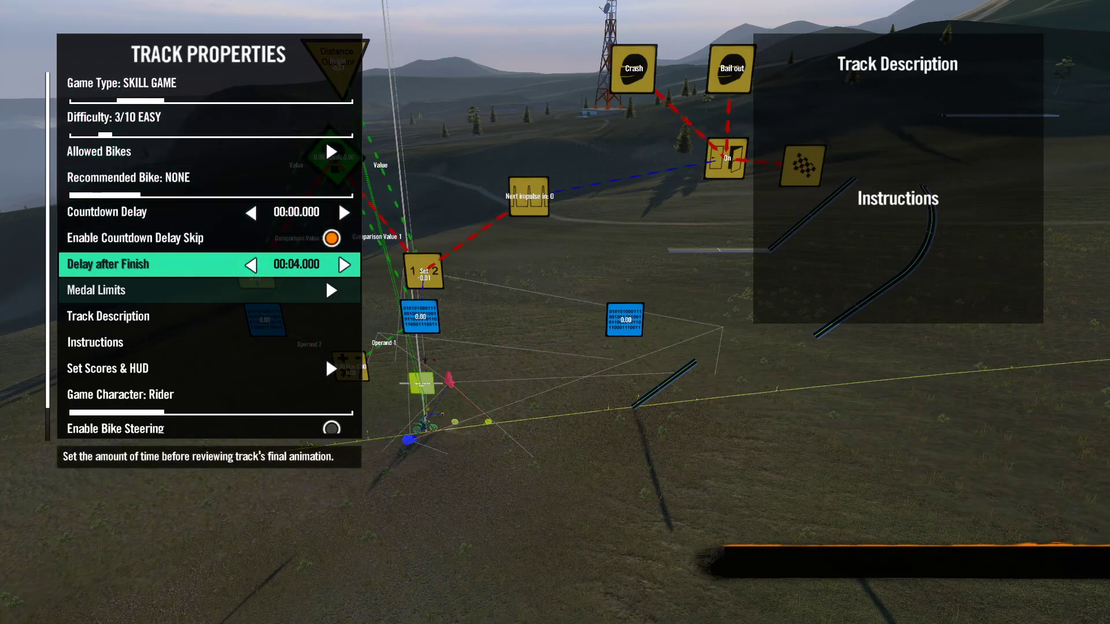
key("Down")
key("Down")
key("Return")
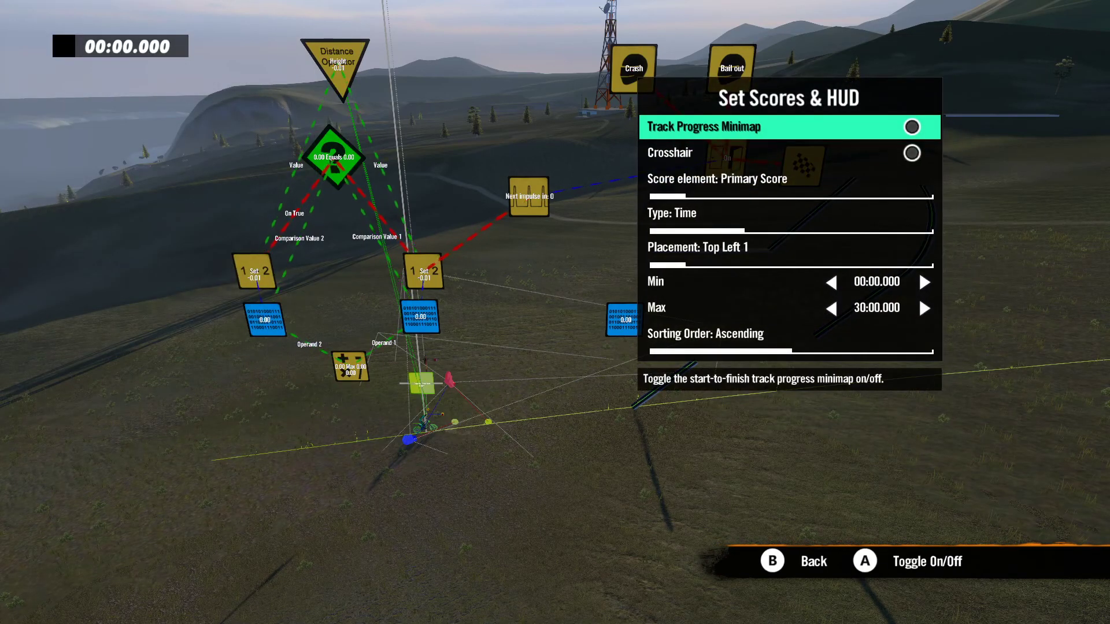
Step: Set the Primary Score's type to Data Source
key("Down")
key("Down")
key("Right")
key("Right")
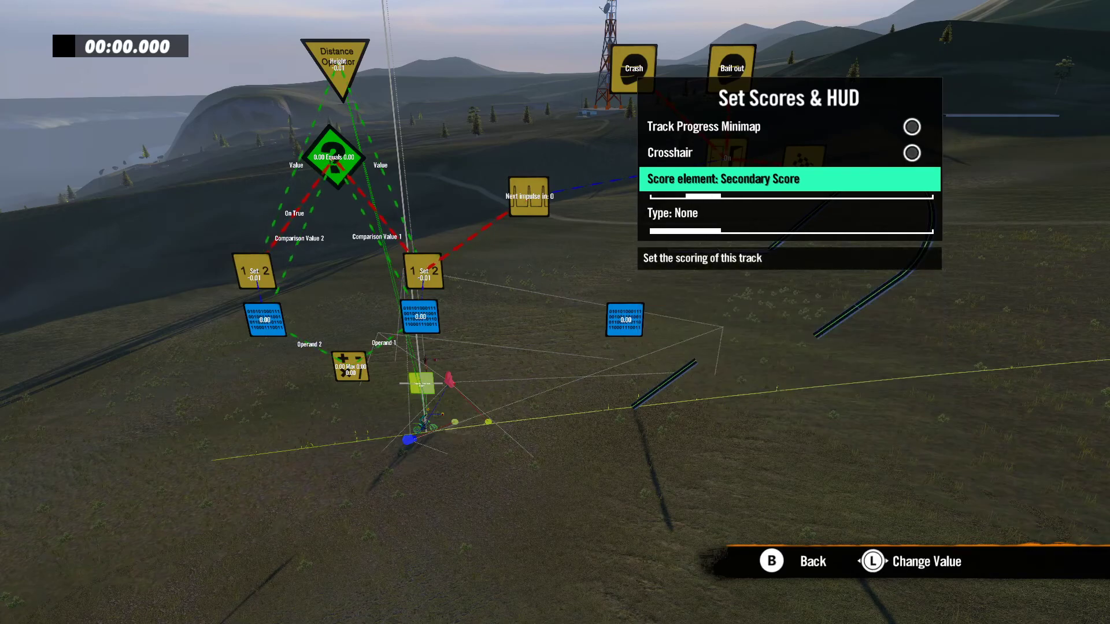
key("Left")
key("Left")
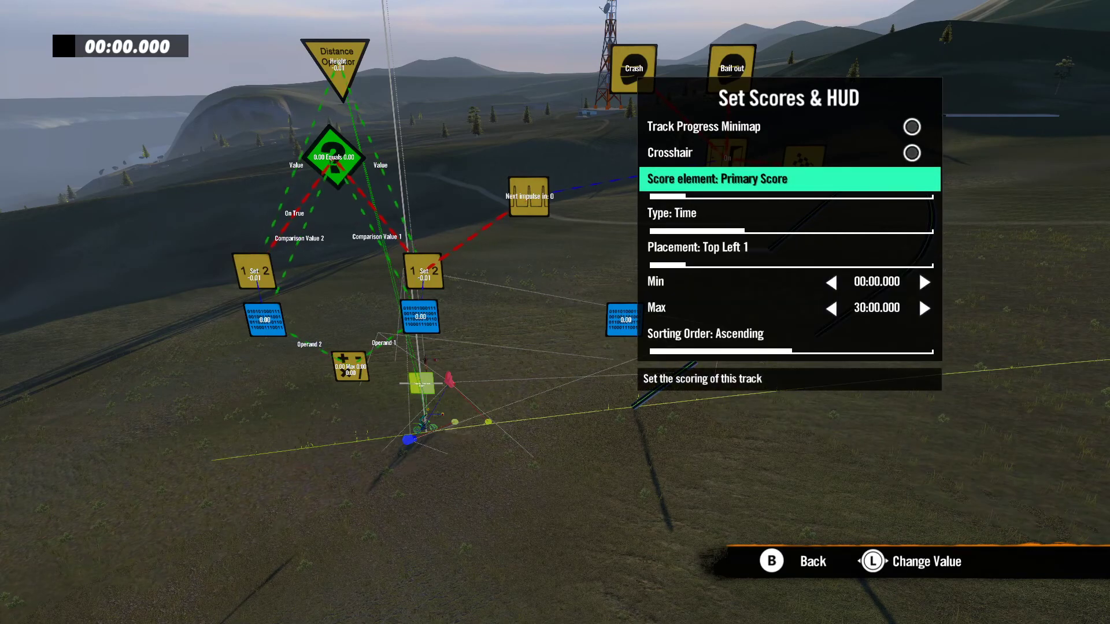
key("Down")
key("Right")
key("Right")
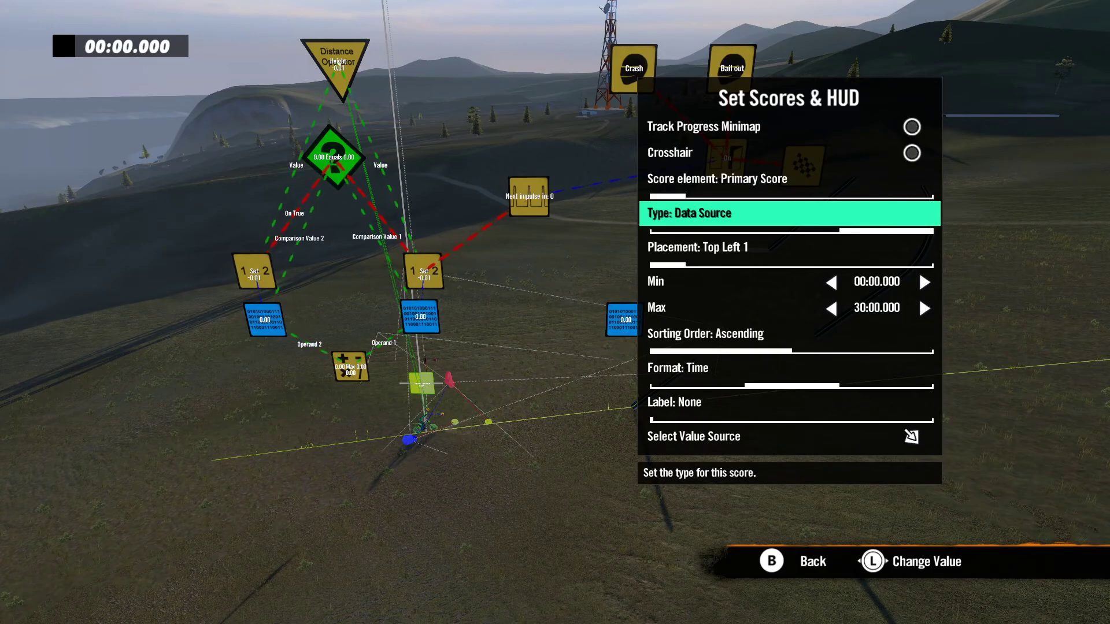
Step: Set the Primary Score's sorting order to Descending and its format to Distance
key("Down")
key("Down")
key("Down")
key("Right")
key("Left")
key("Right")
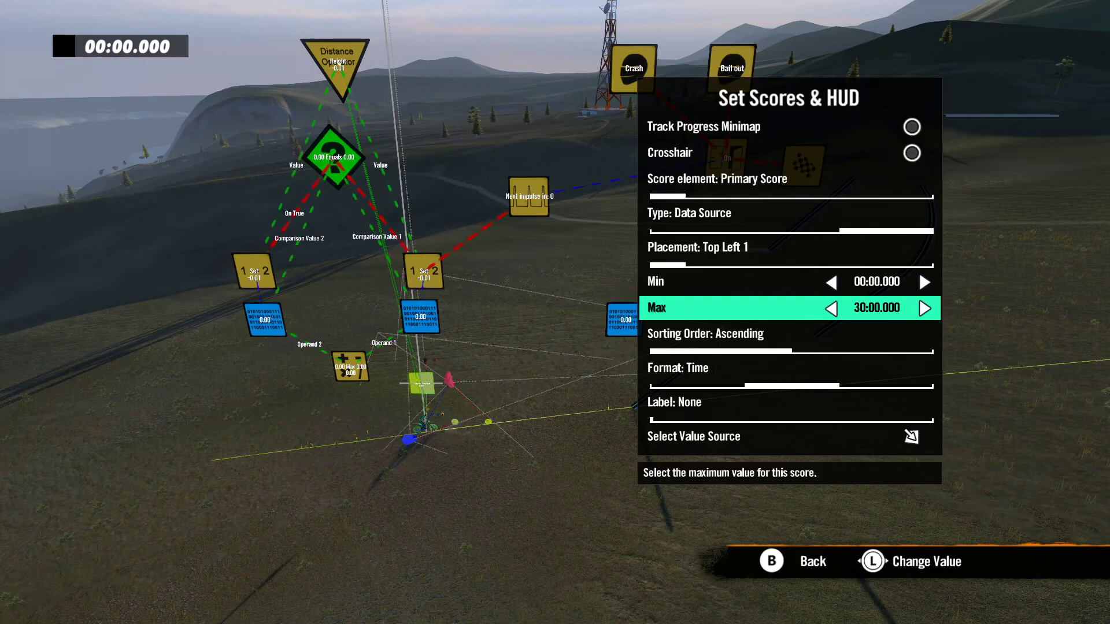
key("Down")
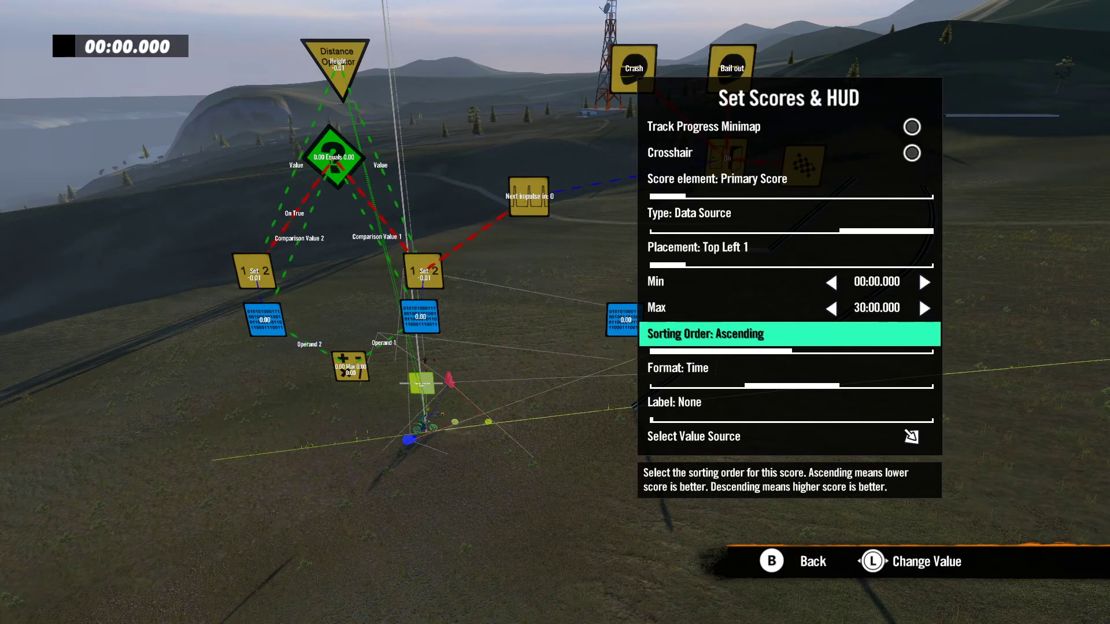
key("Right")
key("Down")
key("Right")
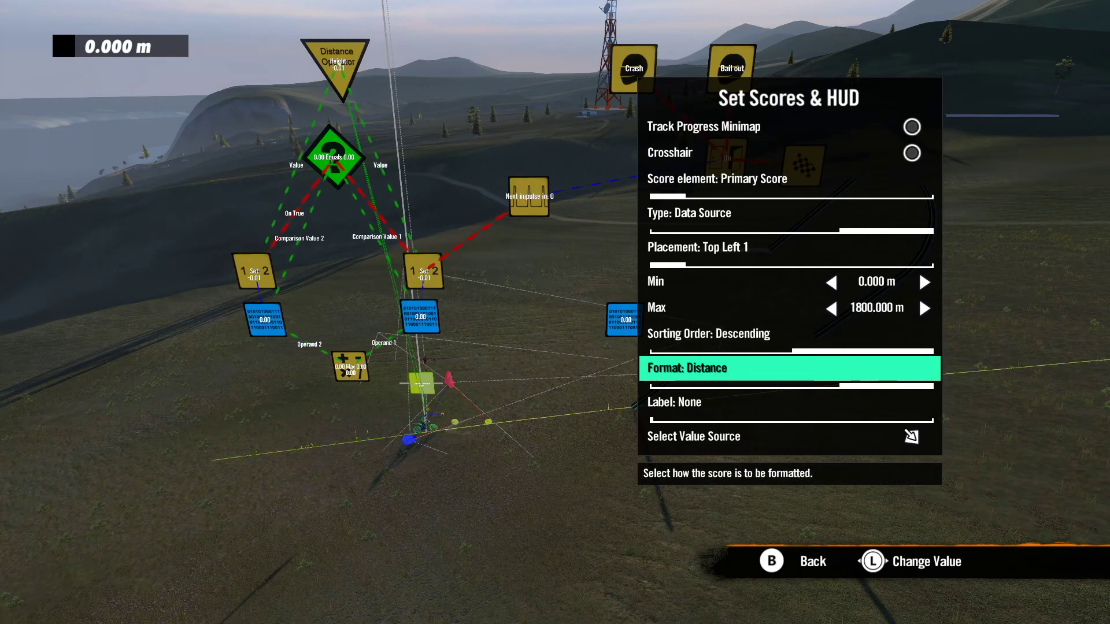
Step: Label the Primary Score as Height
key("Down")
key("Right")
key("Right")
key("Right")
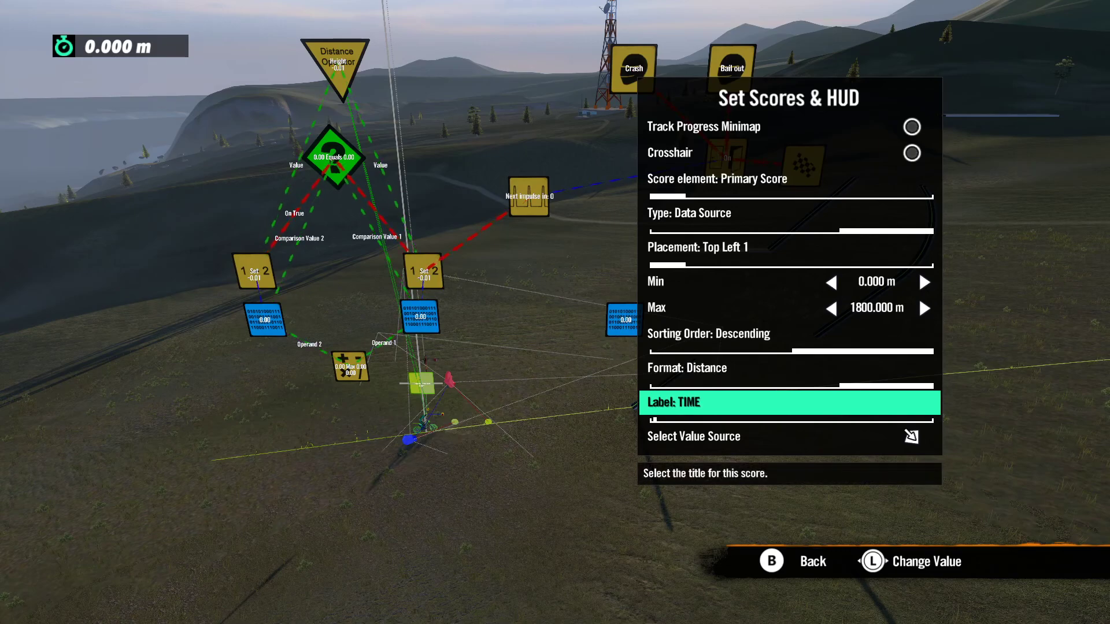
key("Right")
key("Right")
key("Right")
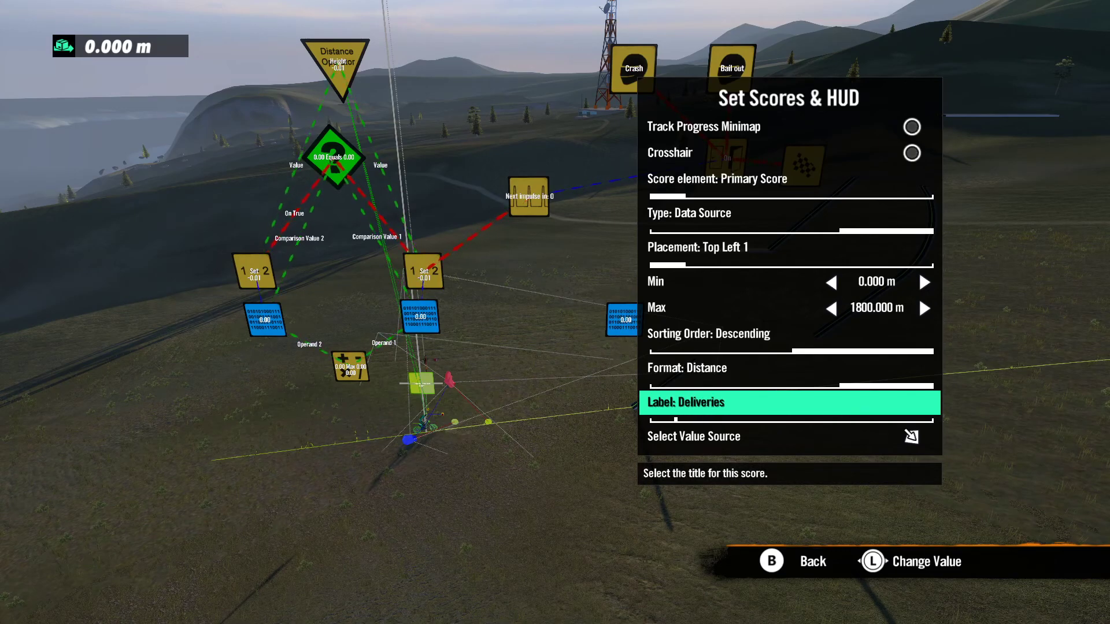
key("Right")
key("Right")
key("Right")
key("Right")
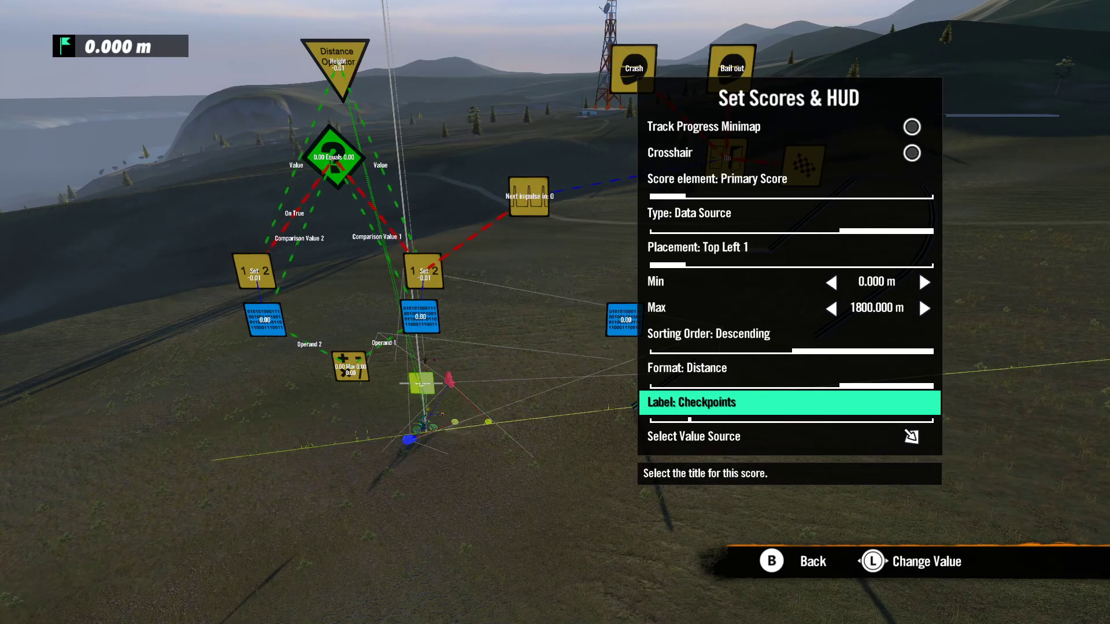
key("Right")
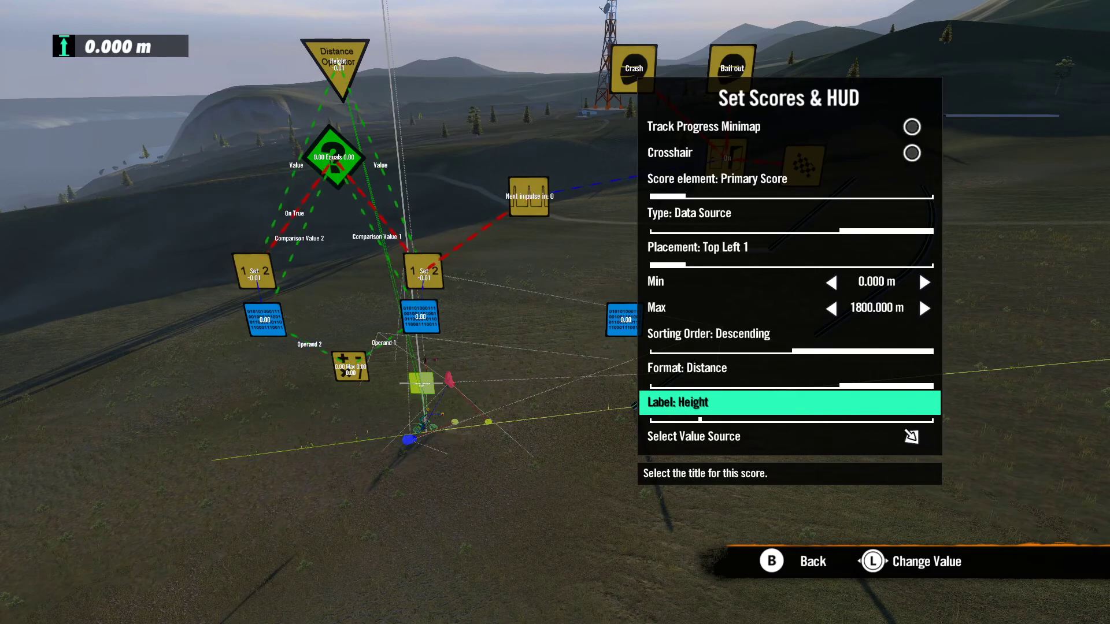
Step: Use the Max two-input operator as the Primary Score's value source and leave the track settings
key("Down")
key("Return")
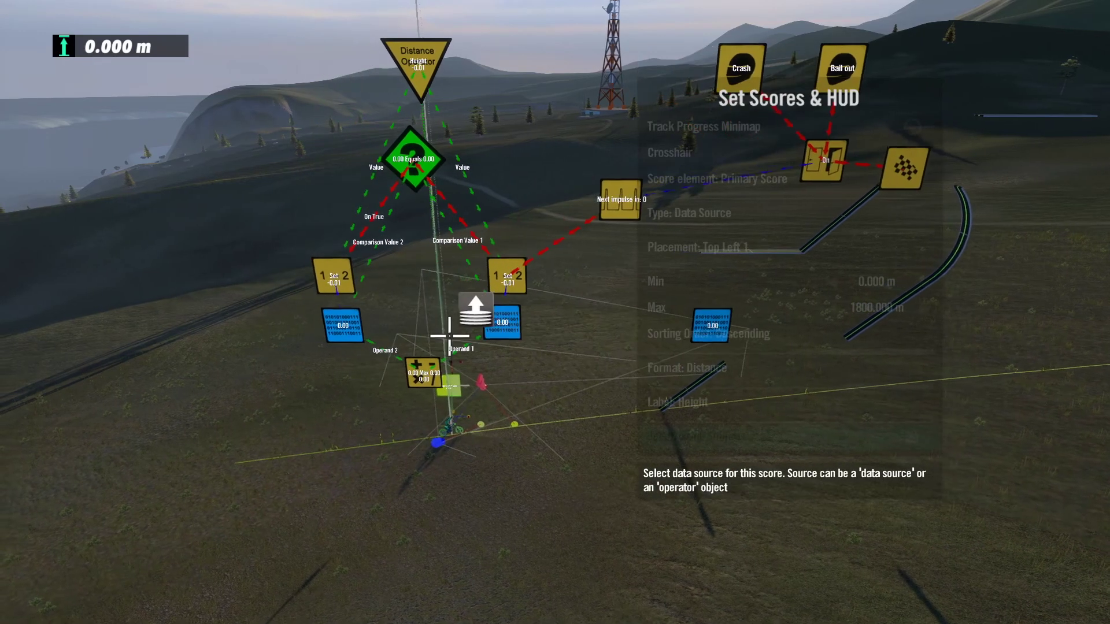
left_click(438, 377)
key("Escape")
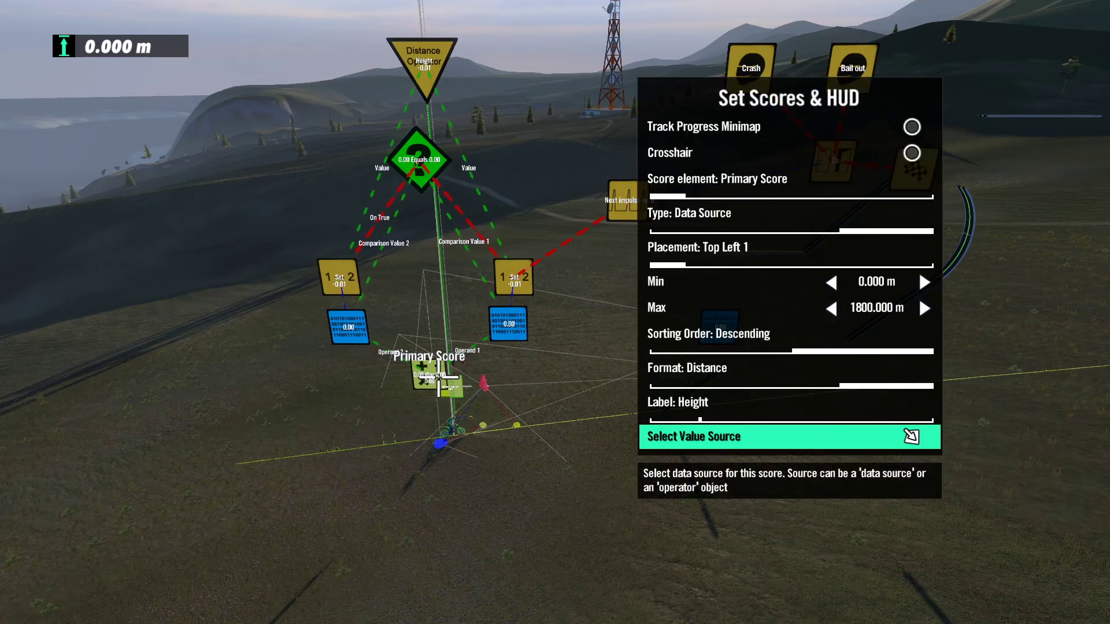
key("Escape")
key("Escape")
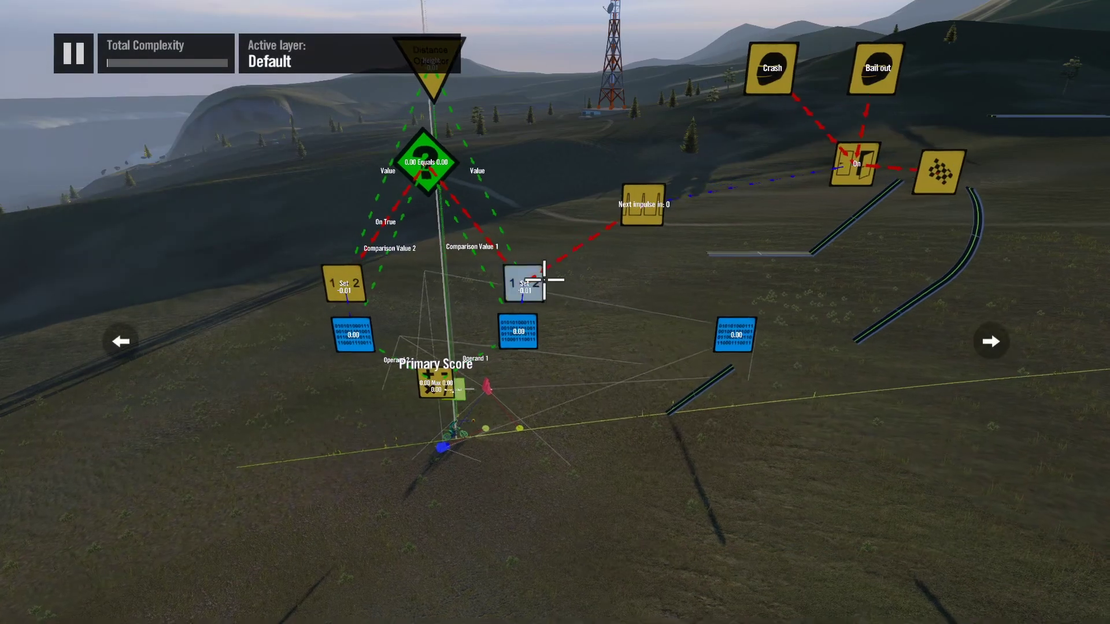
Step: Change the generic filter's comparison operation to Greater
left_click(460, 172)
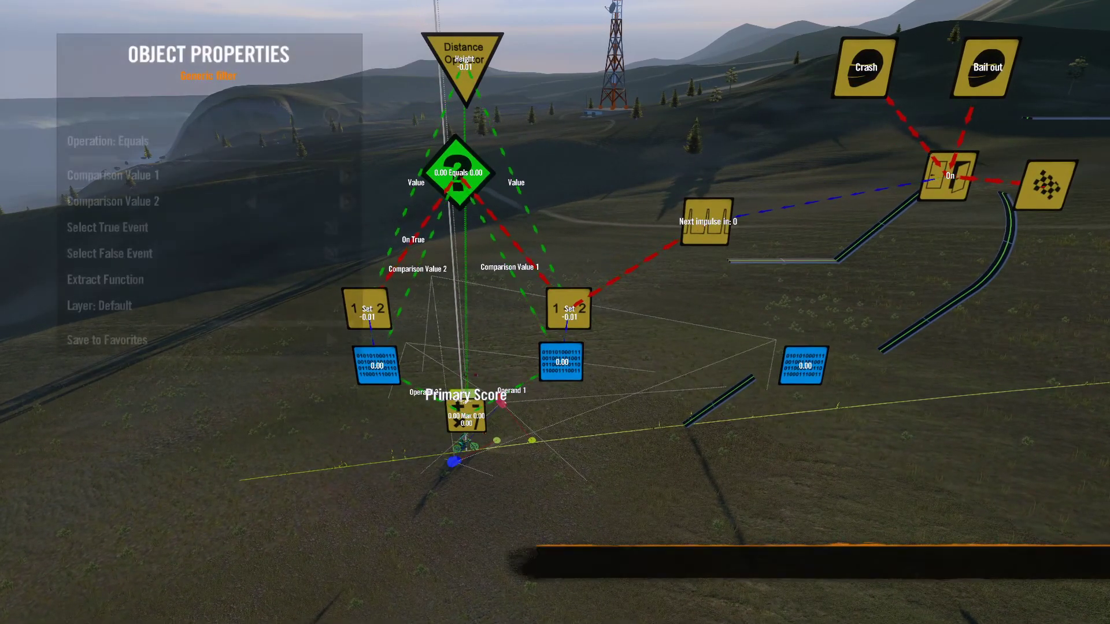
key("Down")
key("Right")
key("Right")
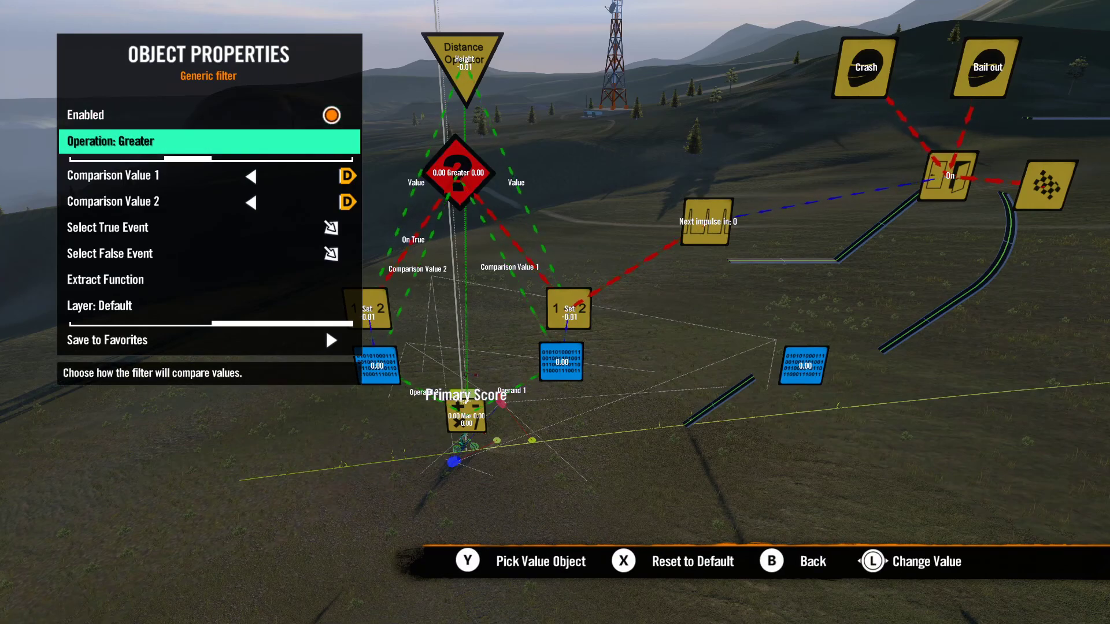
key("Escape")
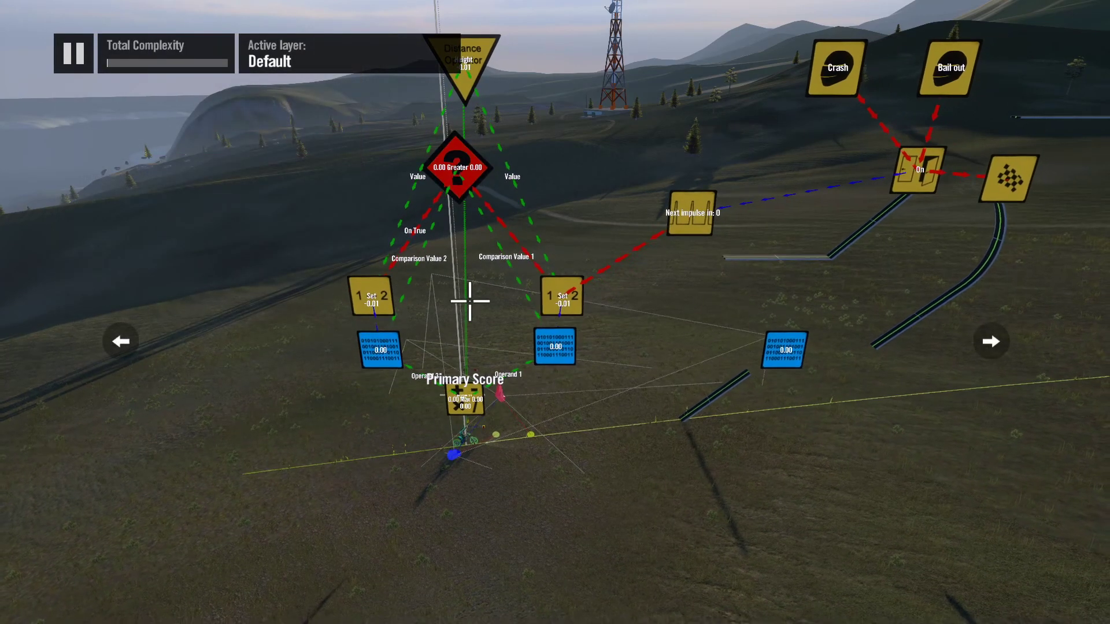
Step: Set the starting value of the variable used as Comparison Value 1 to -0.10
key("Return")
key("Down")
key("Up")
key("Left")
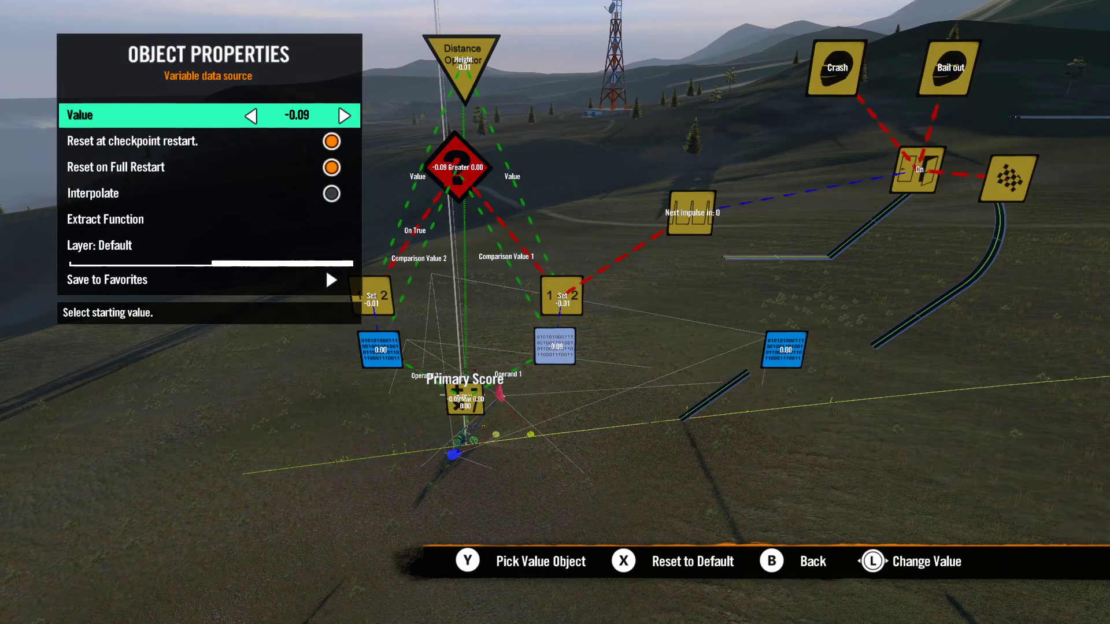
key("Escape")
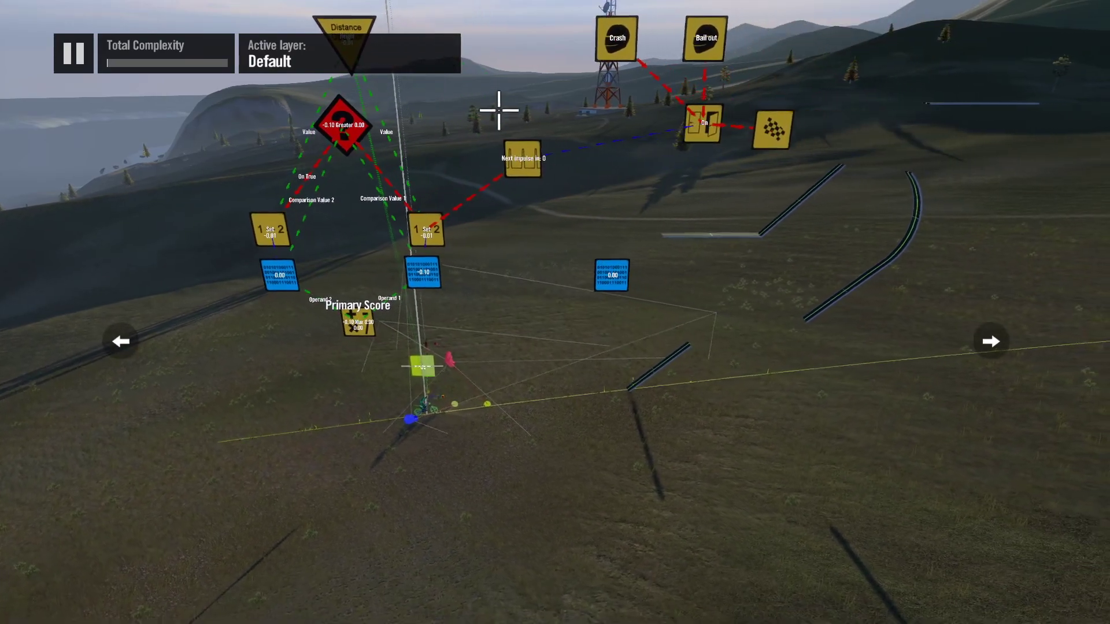
Step: Test-ride the track to check the height score, and return to editing
key("Escape")
key("Return")
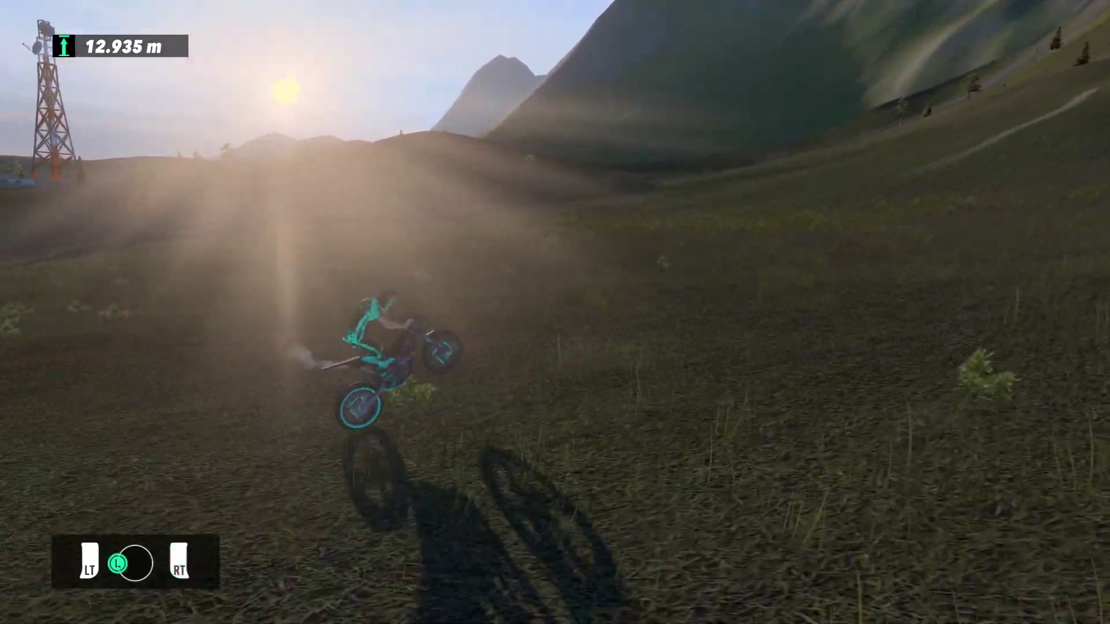
key("Escape")
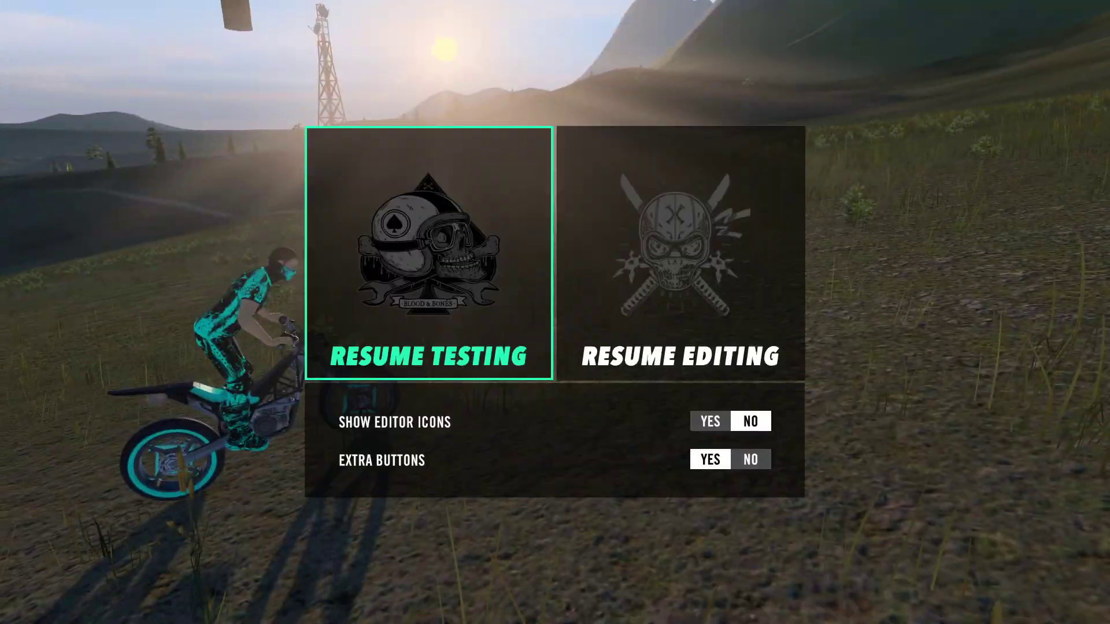
key("Right")
key("Return")
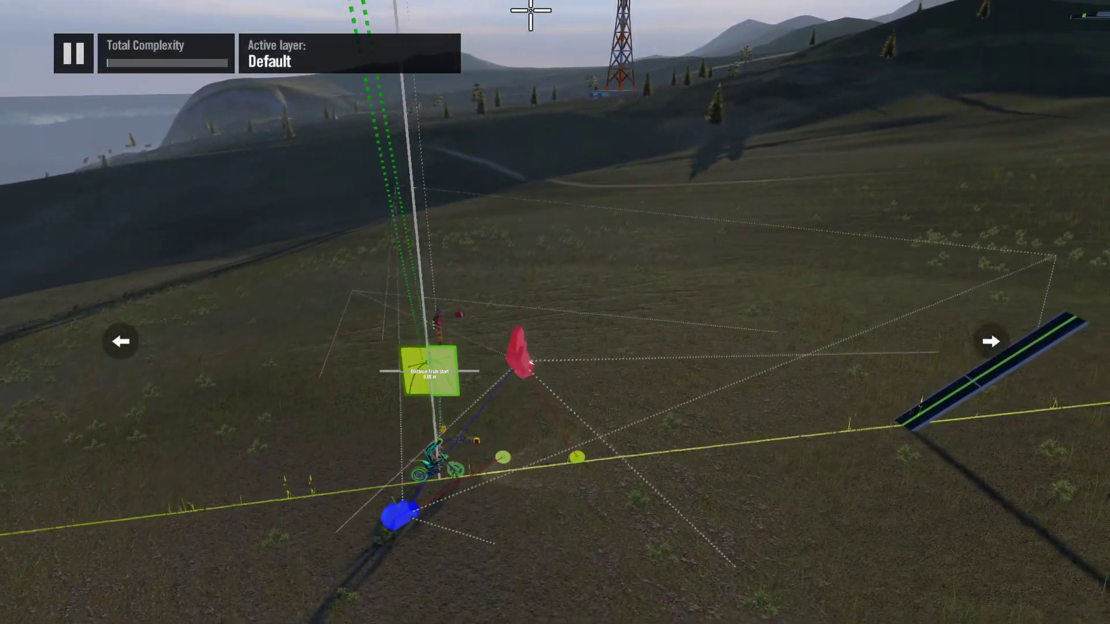
Step: Review the Primary Score's limits and sorting order in the track's score and HUD settings
key("Tab")
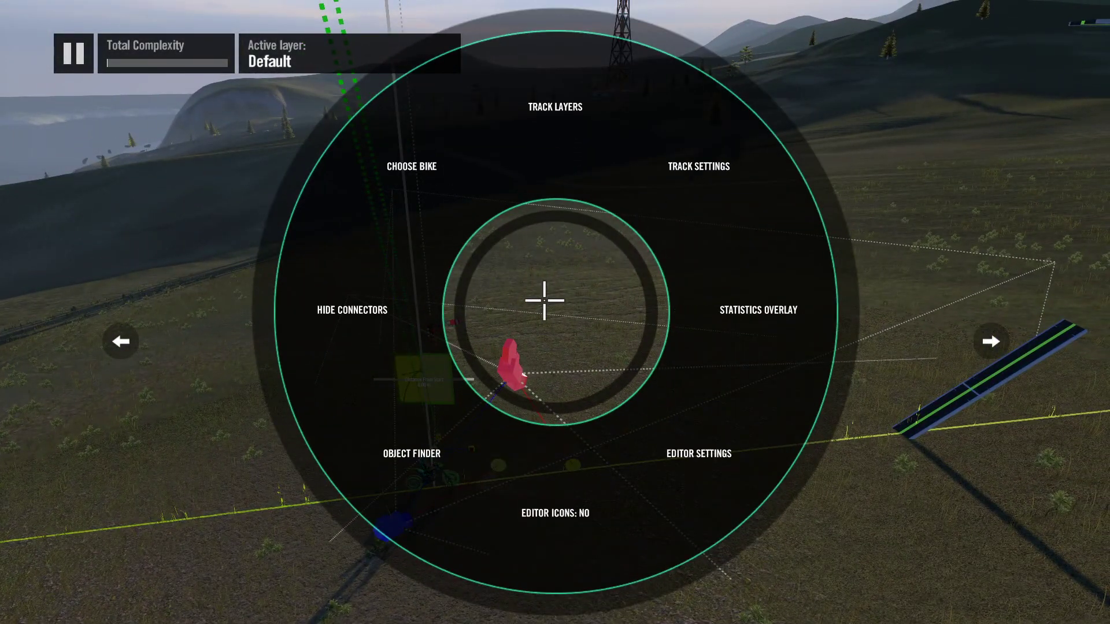
key("Return")
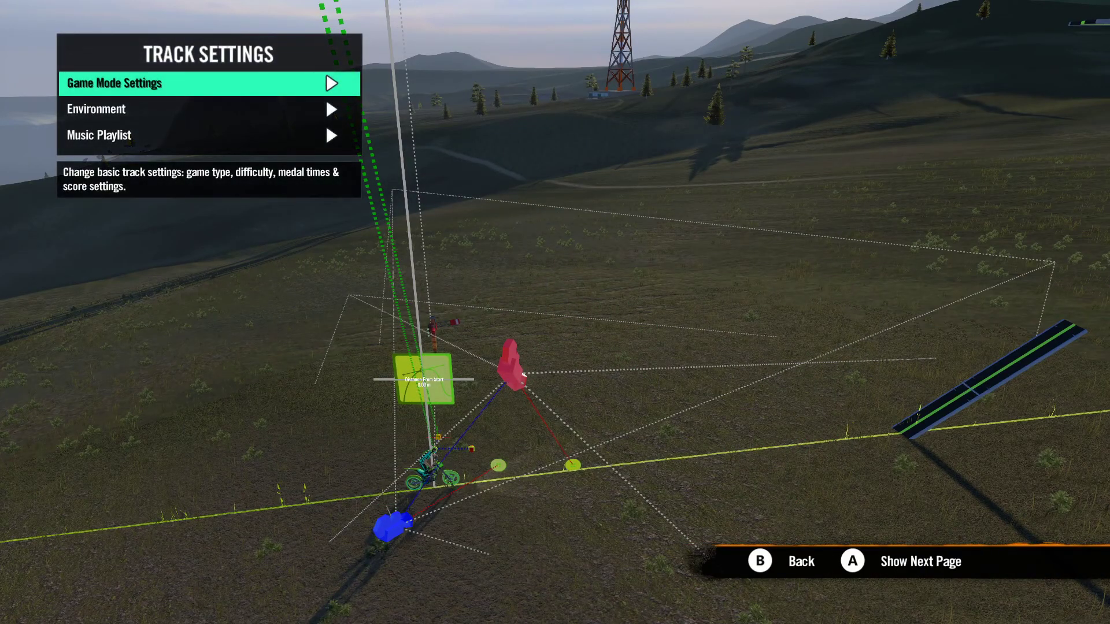
key("Return")
key("Down")
key("Down")
key("Down")
key("Down")
key("Down")
key("Down")
key("Down")
key("Down")
key("Down")
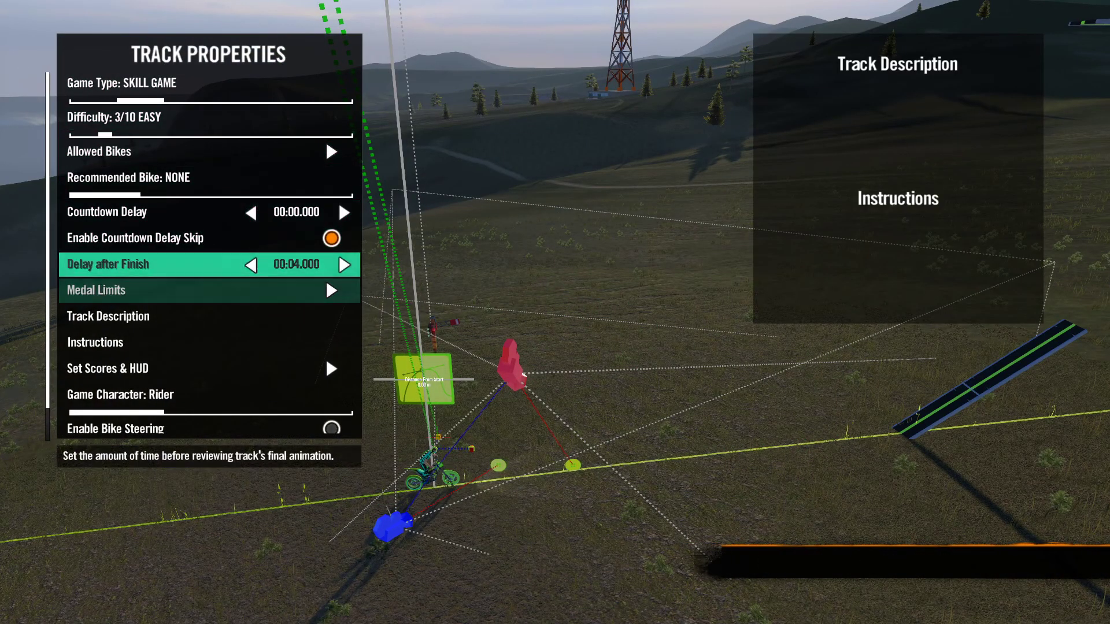
key("Return")
key("Down")
key("Down")
key("Down")
key("Down")
key("Down")
key("Down")
key("Down")
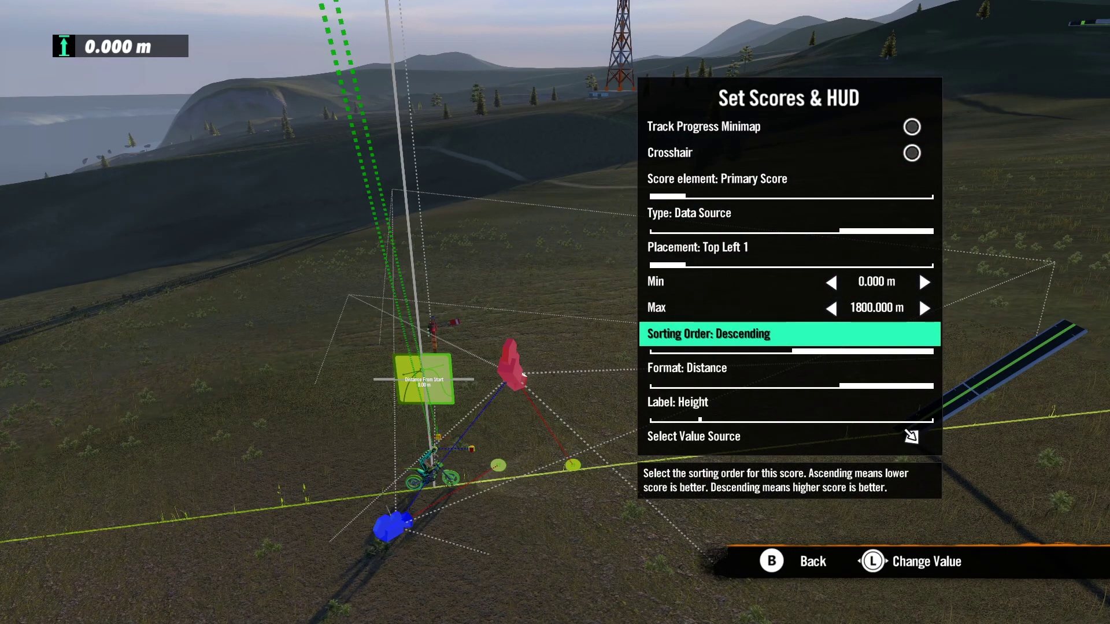
key("Escape")
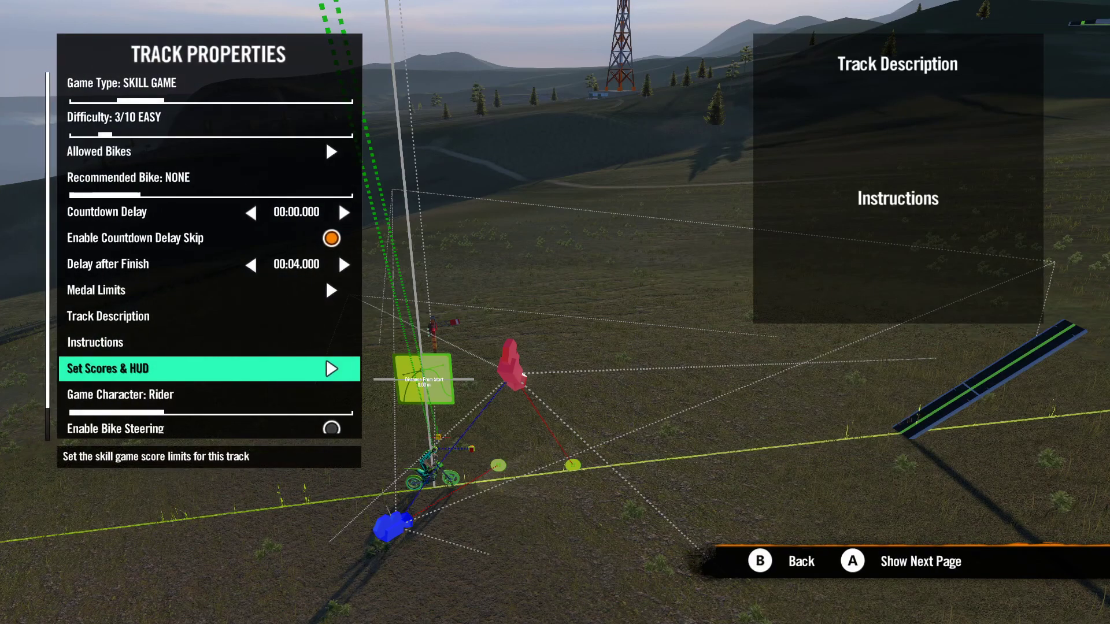
Step: Set the Diamond medal's height limit to 95.654 m and leave the track properties
key("Up")
key("Up")
key("Up")
key("Return")
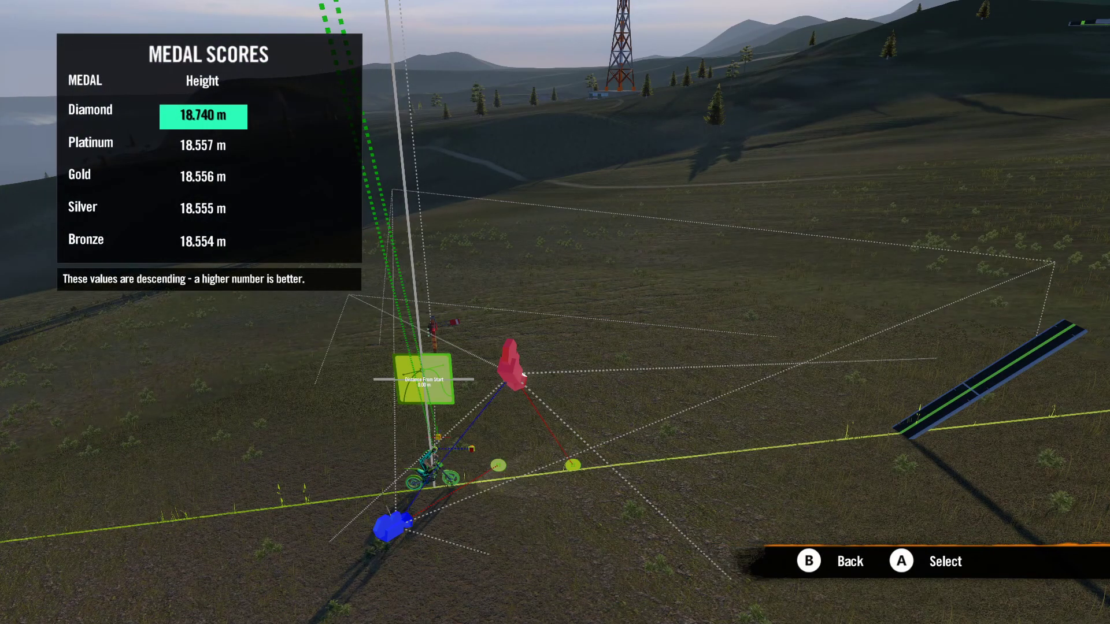
key("Return")
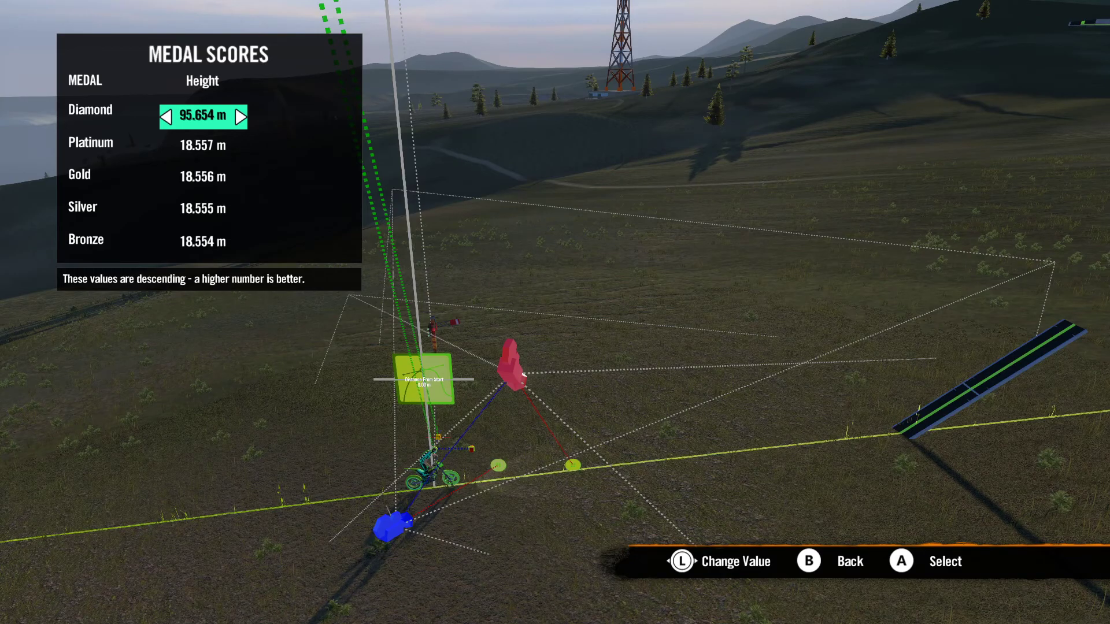
key("Return")
key("Down")
key("Escape")
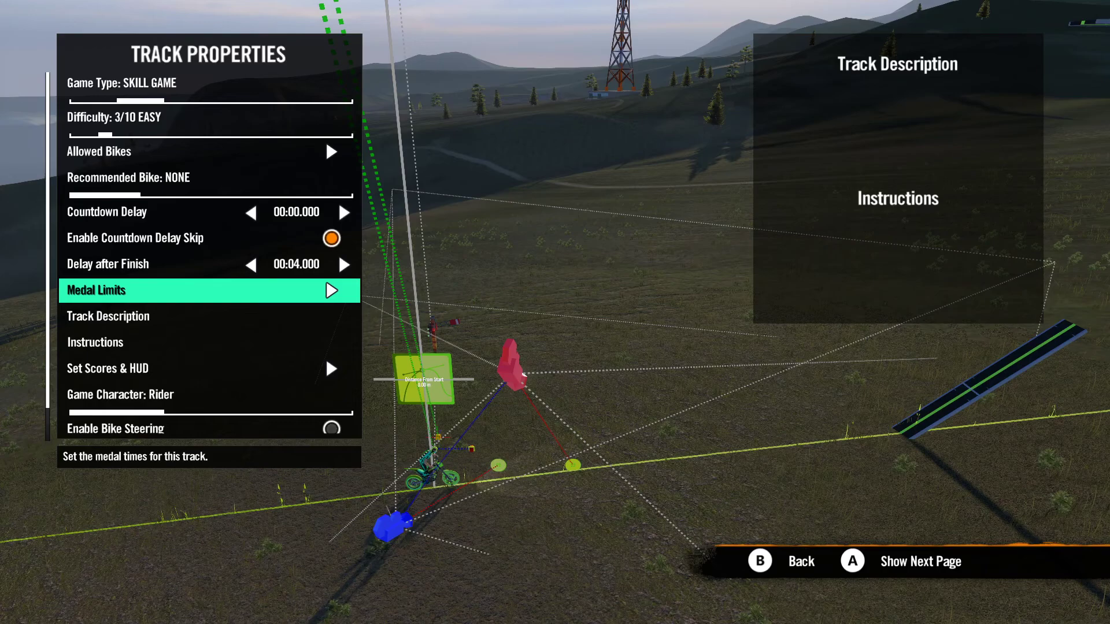
key("Escape")
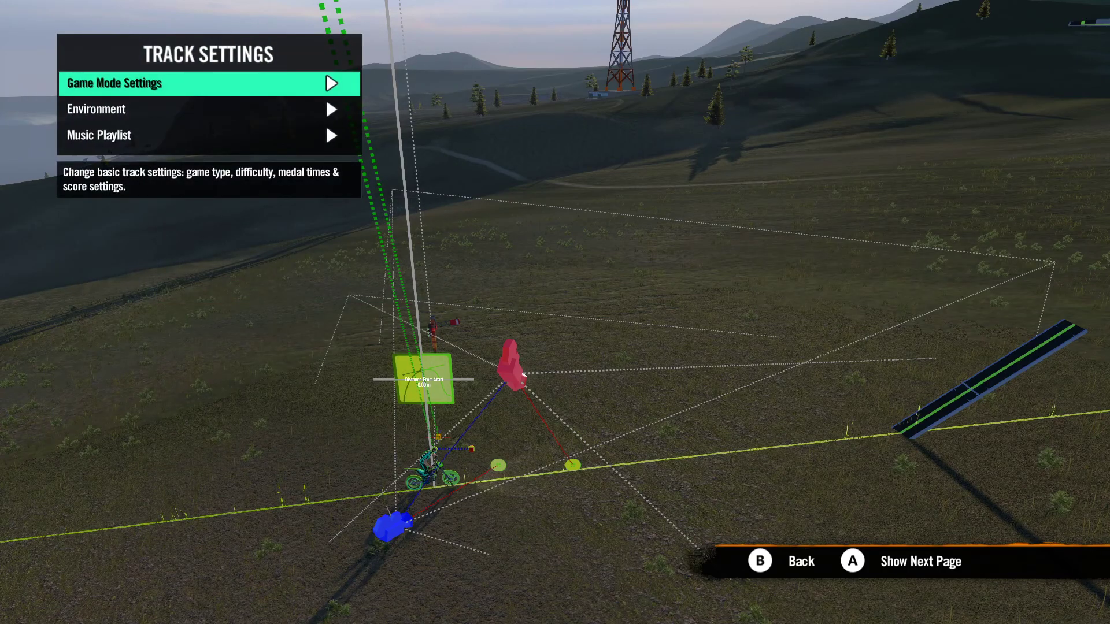
Step: Set the Primary Score's on-screen placement to Top Left 2 in the score and HUD settings
key("Return")
key("Down")
key("Down")
key("Down")
key("Down")
key("Down")
key("Down")
key("Down")
key("Down")
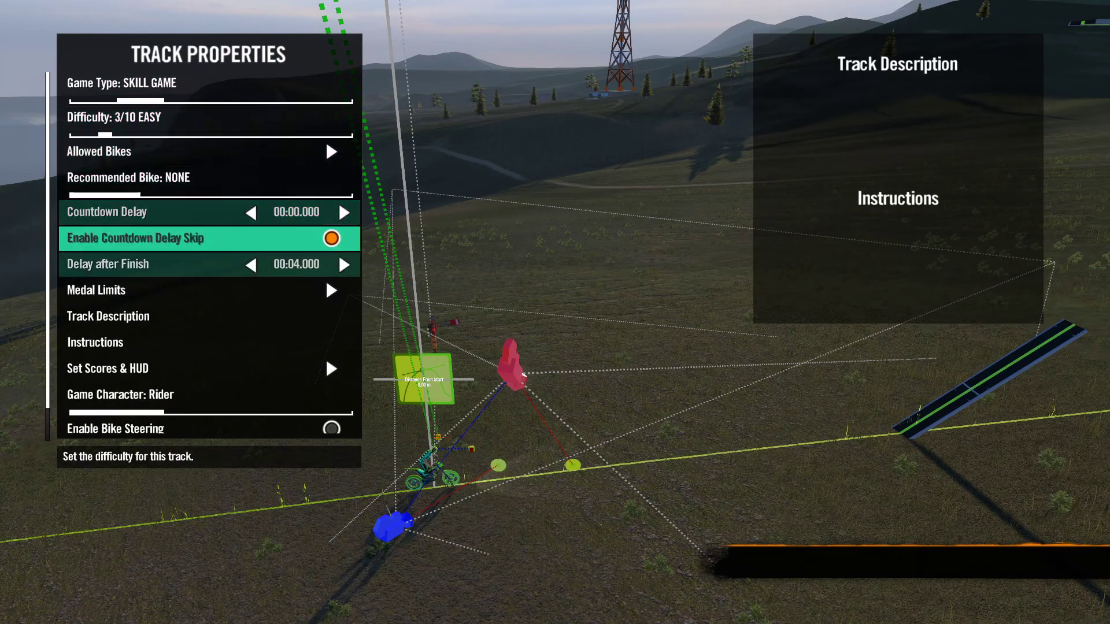
key("Down")
key("Down")
key("Return")
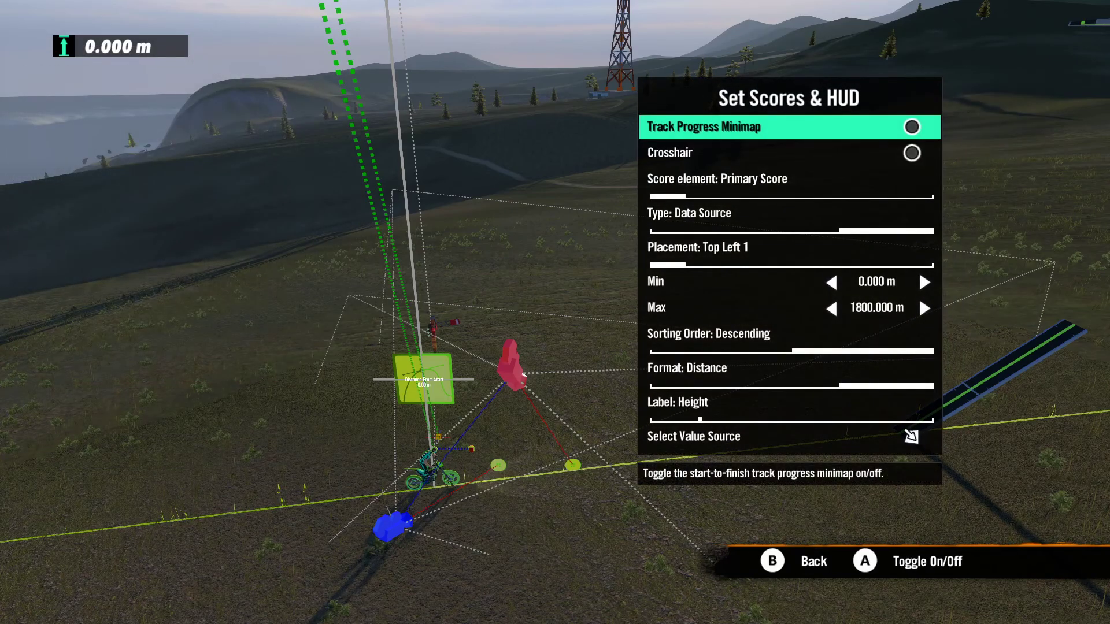
key("Down")
key("Down")
key("Down")
key("Down")
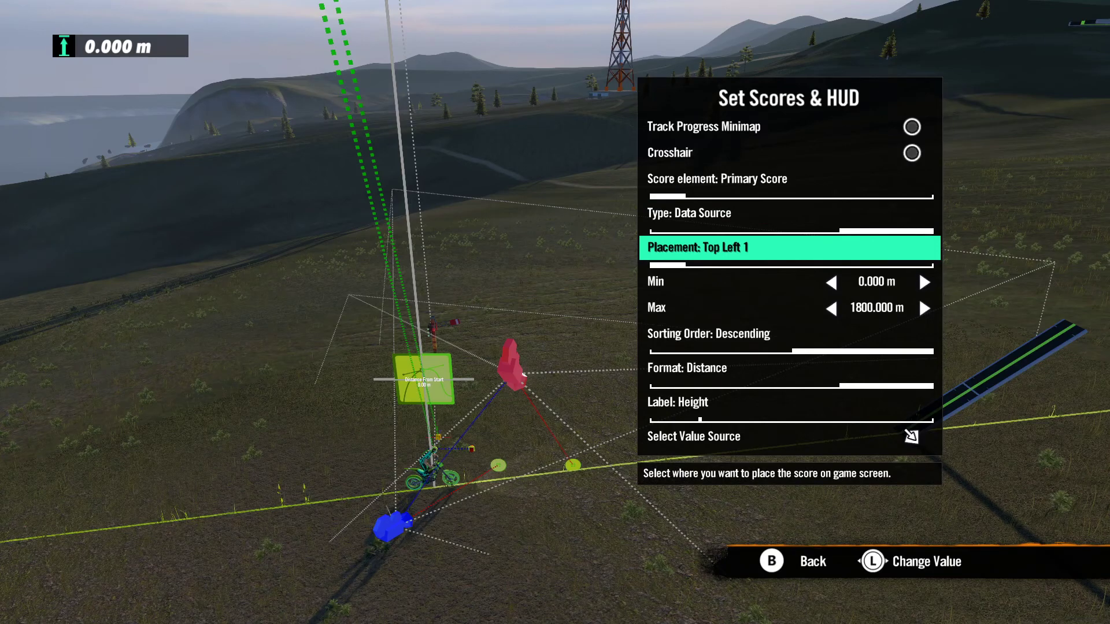
key("Right")
Step: Set the Counter 1 score element's type to Time and its placement to Top Left 1
key("Up")
key("Up")
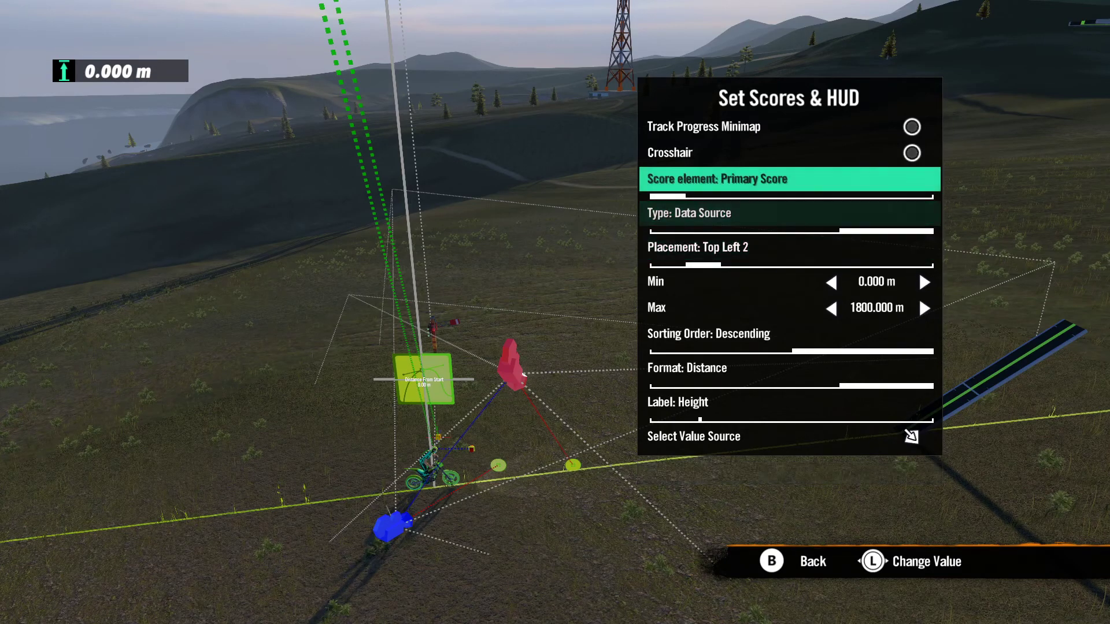
key("Right")
key("Right")
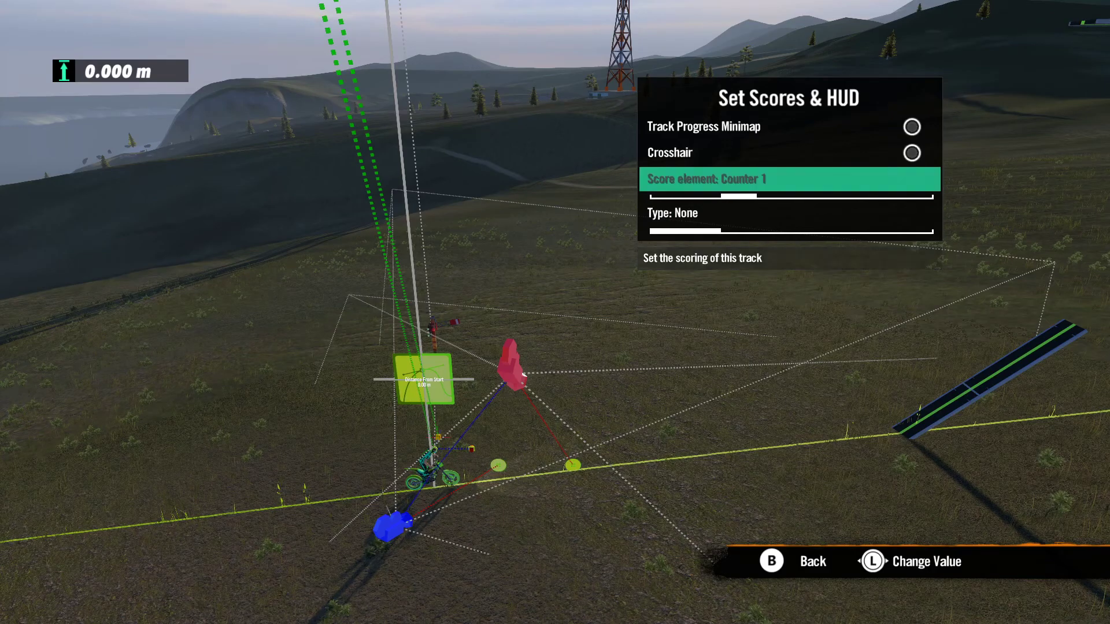
key("Down")
key("Right")
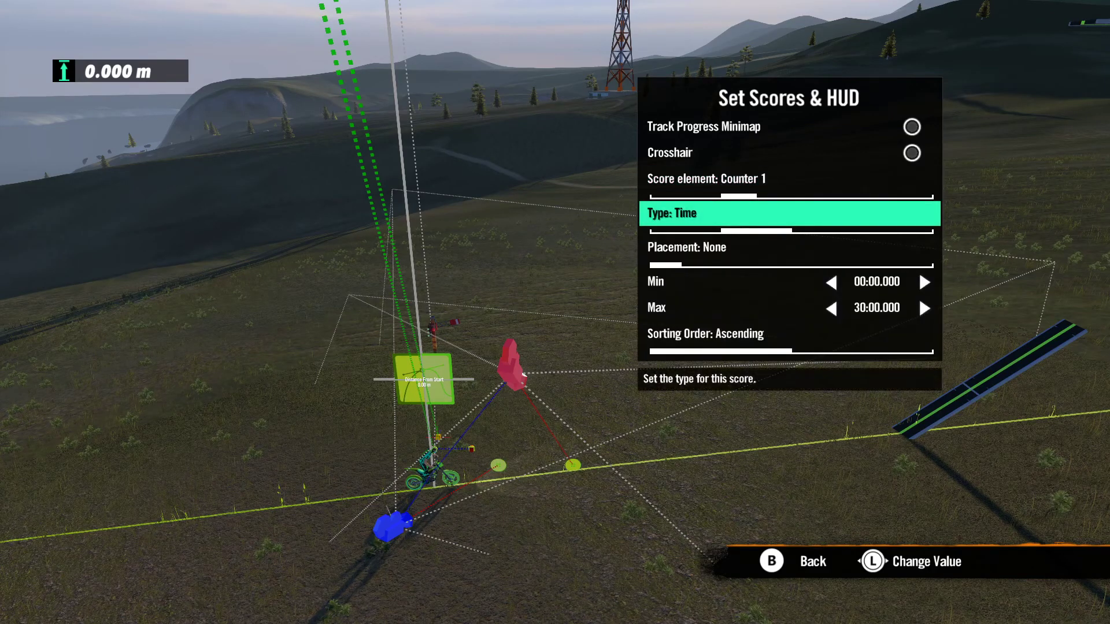
key("Down")
key("Right")
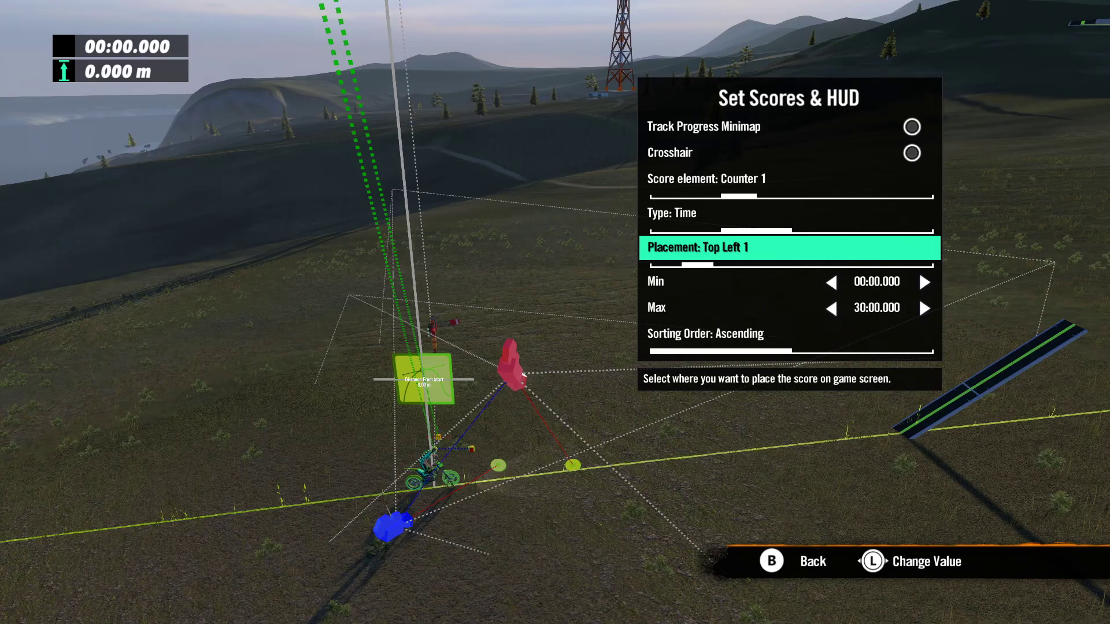
key("Down")
key("Down")
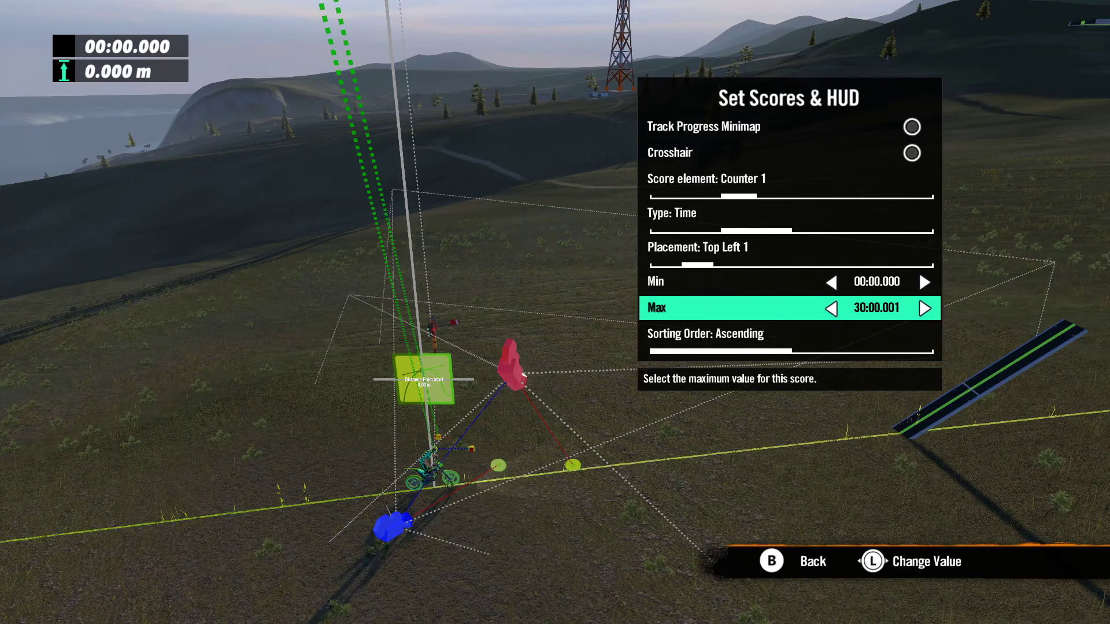
Step: Reopen the score and HUD settings and look over the Secondary Score and Primary Score elements
key("Escape")
key("Up")
key("Up")
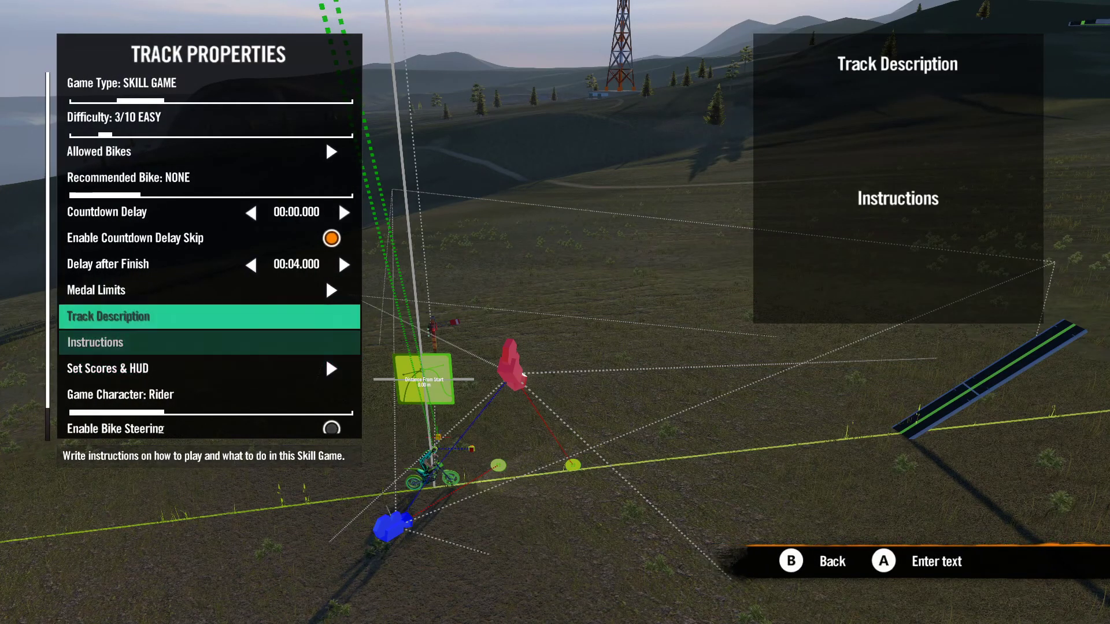
key("Down")
key("Down")
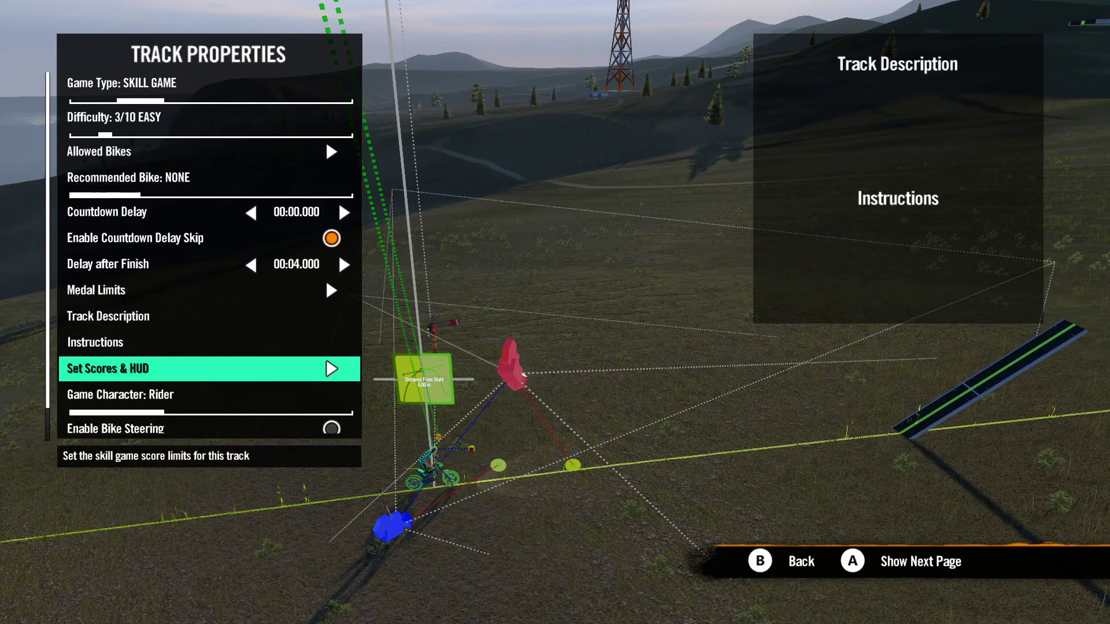
key("Return")
key("Down")
key("Down")
key("Left")
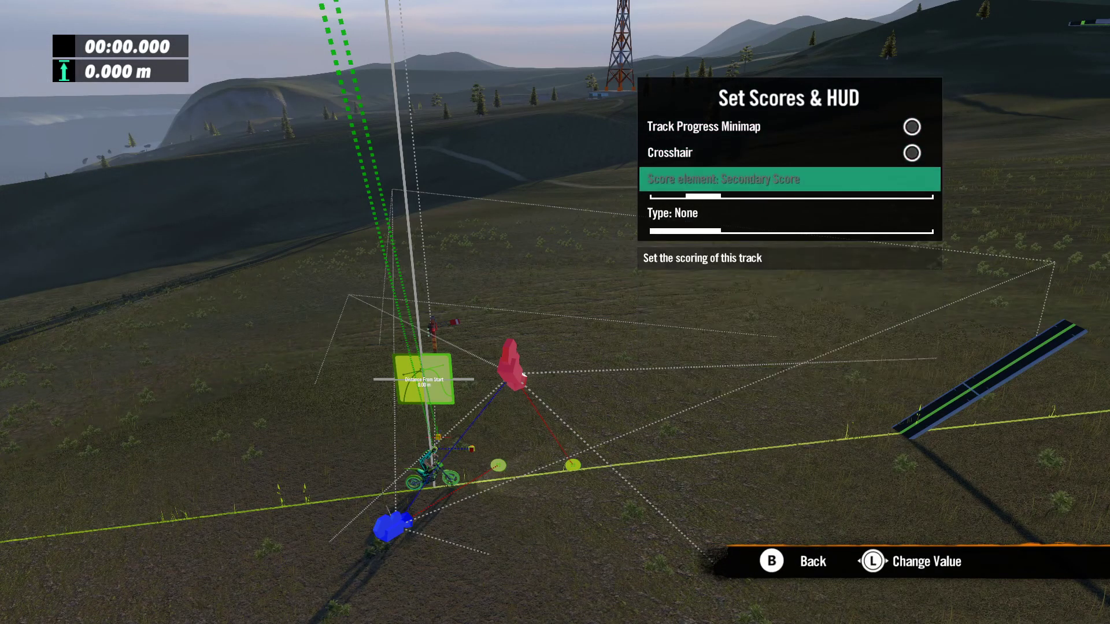
key("Left")
key("Down")
key("Down")
key("Up")
key("Up")
key("Escape")
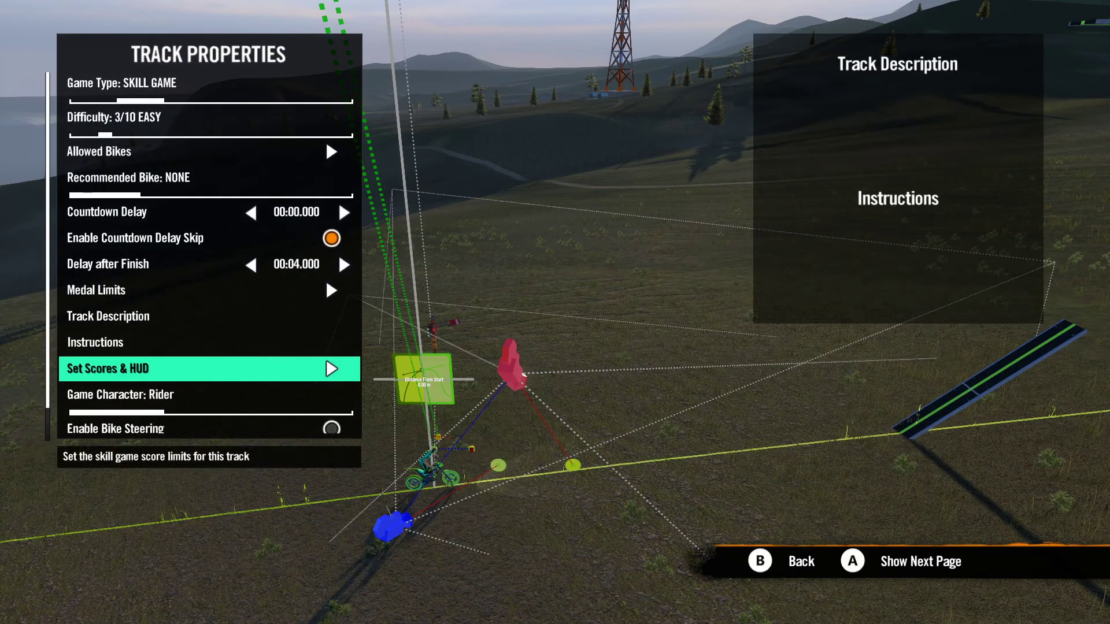
Step: Compare the Primary Score's settings with Counter 1's type, placement, limits and sorting order
key("Return")
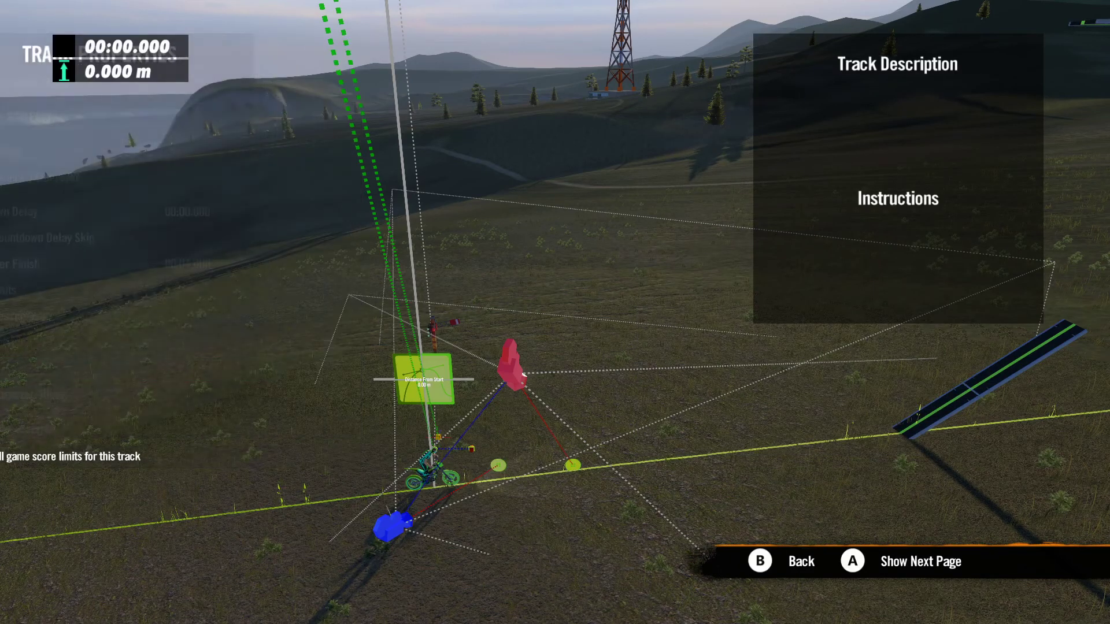
key("Down")
key("Down")
key("Down")
key("Down")
key("Down")
key("Down")
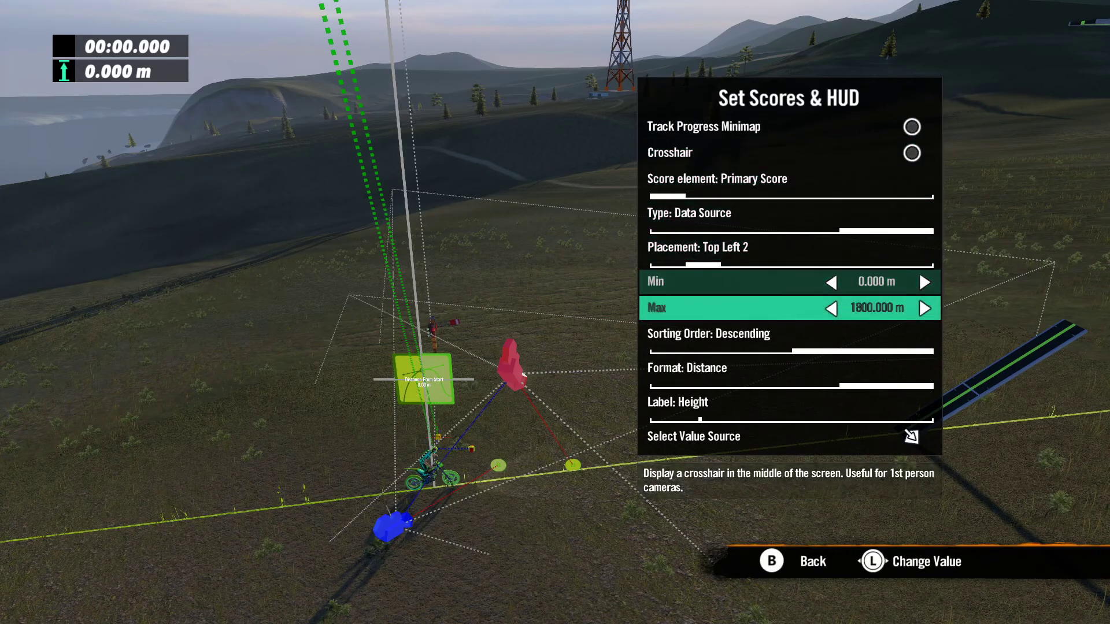
key("Up")
key("Up")
key("Up")
key("Up")
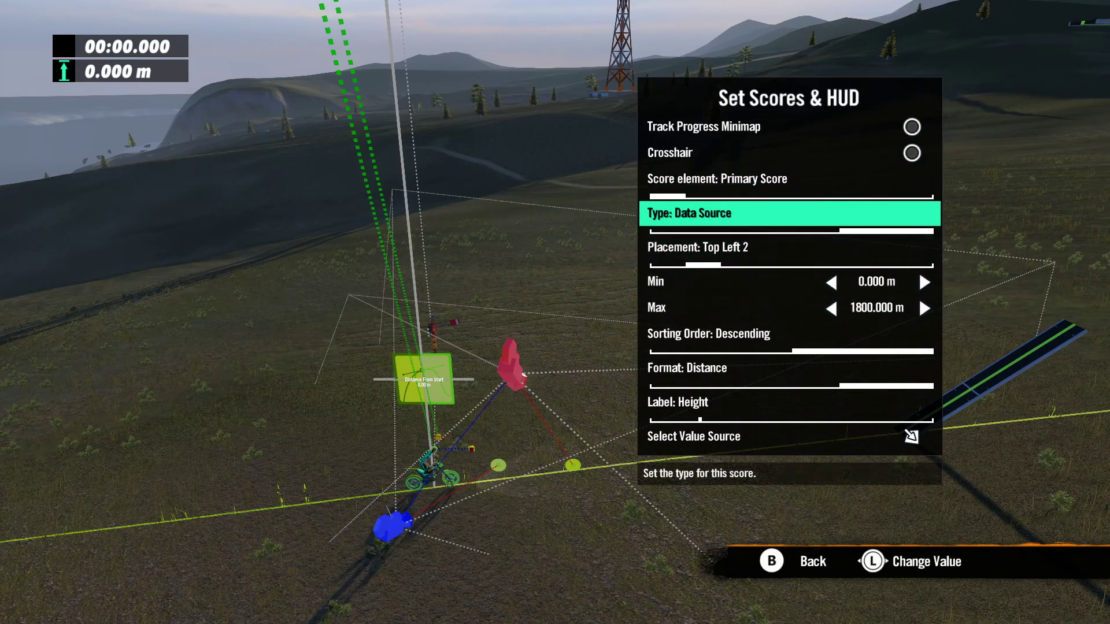
key("Right")
key("Right")
key("Down")
key("Down")
key("Down")
key("Down")
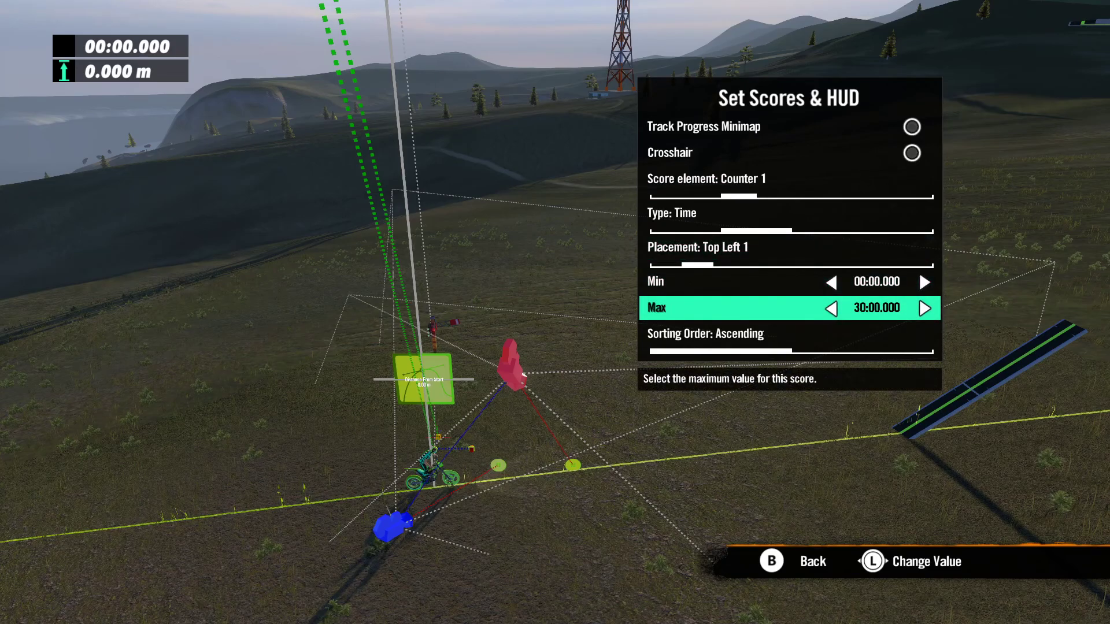
key("Down")
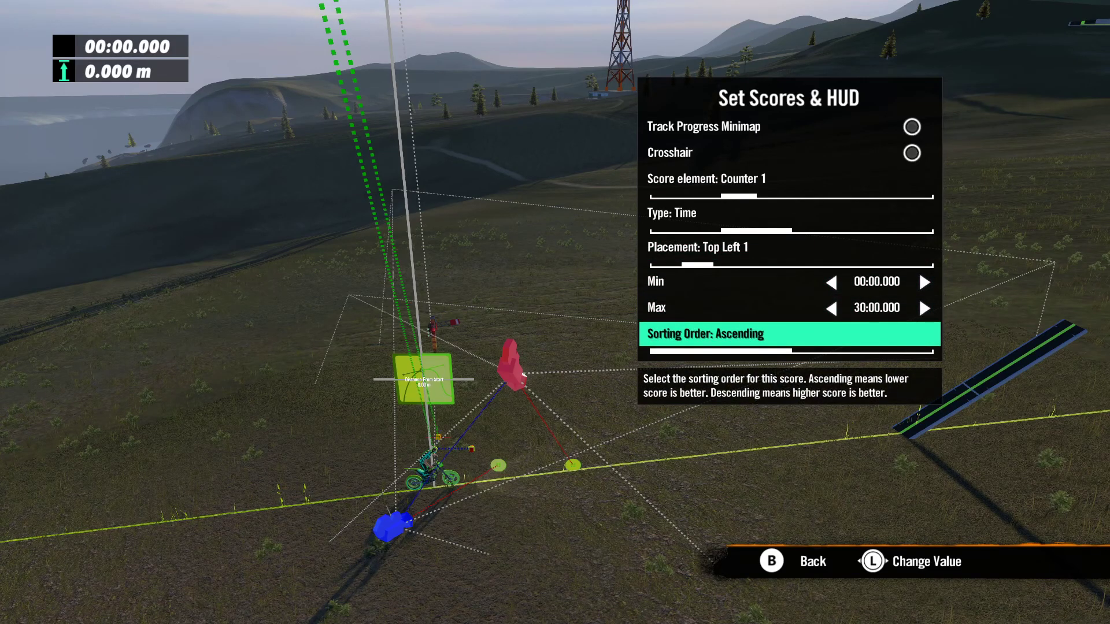
key("Escape")
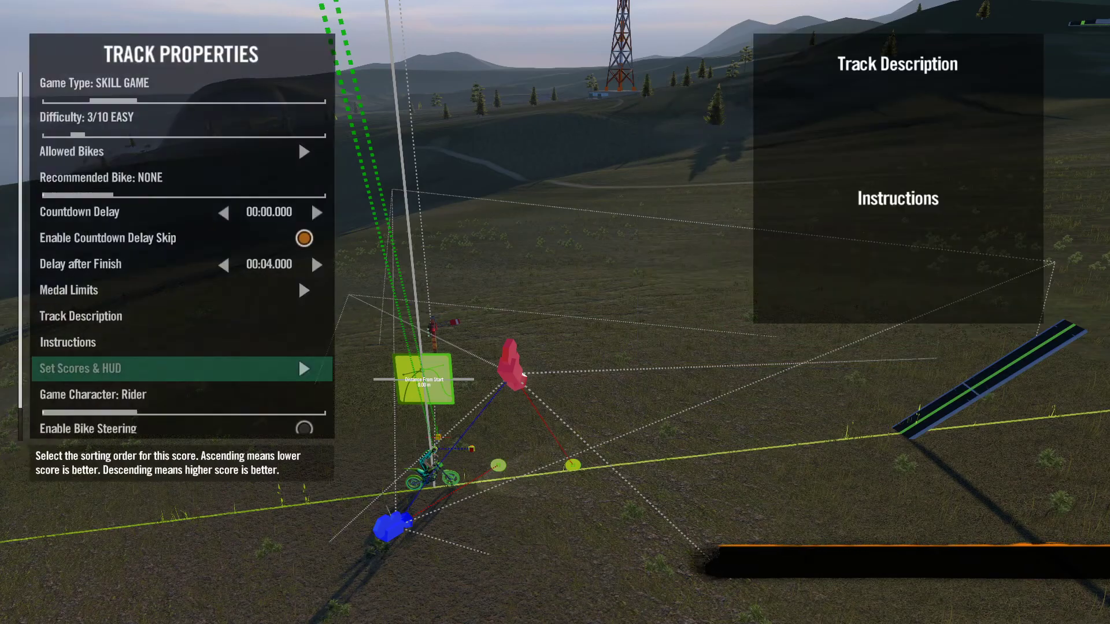
Step: Test-ride the track to check the on-screen timer and height score, and return to editing
key("Escape")
key("Escape")
key("Return")
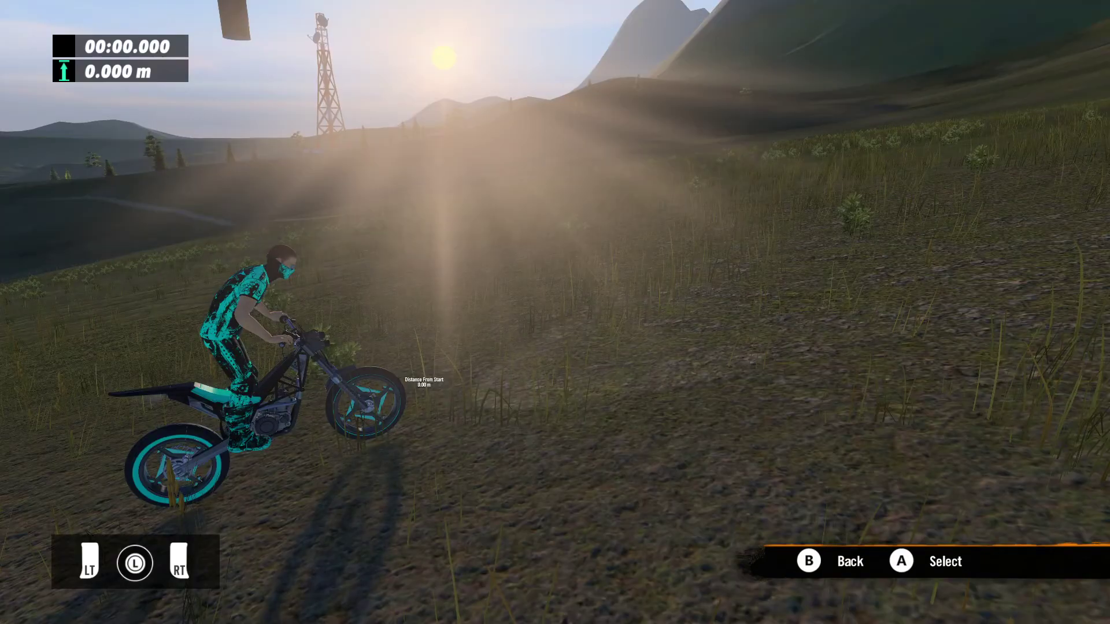
key("Up")
key("Right")
key("Left")
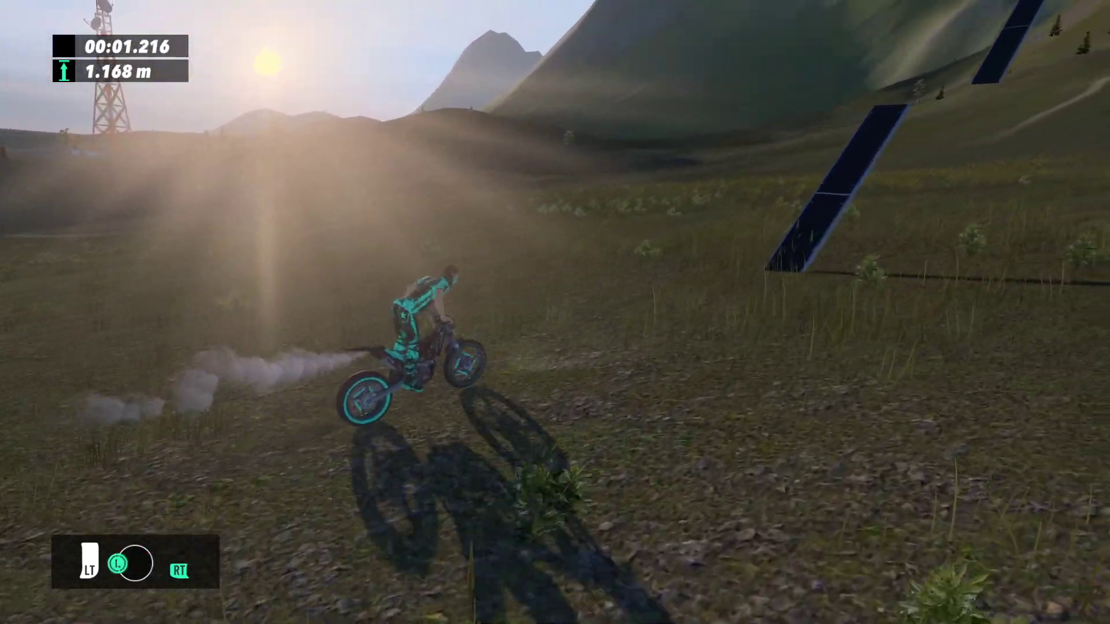
key("Right")
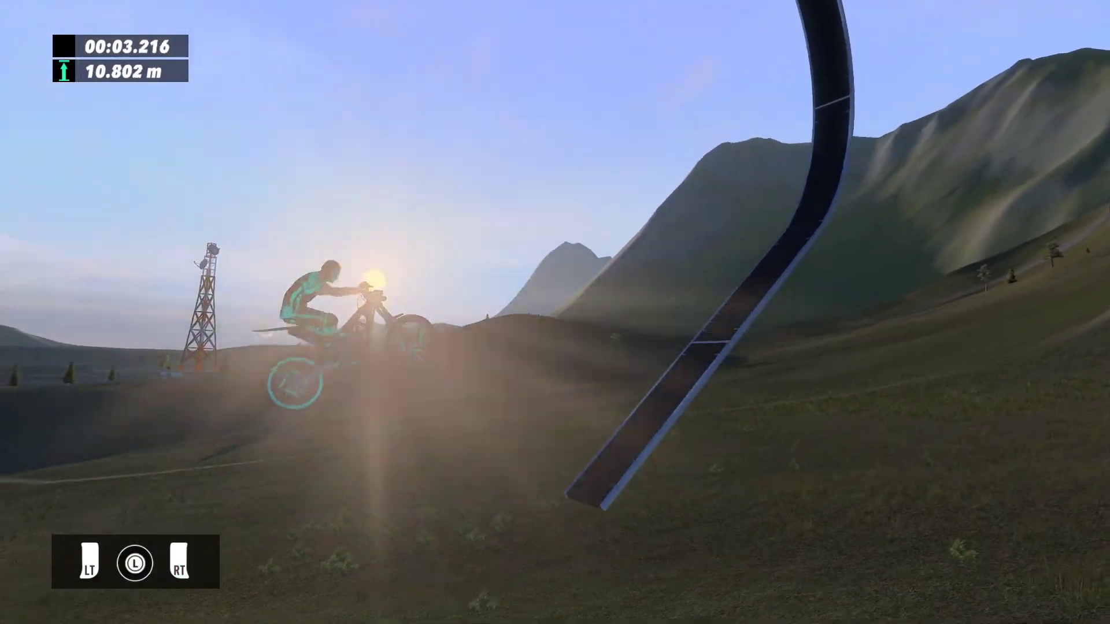
key("Right")
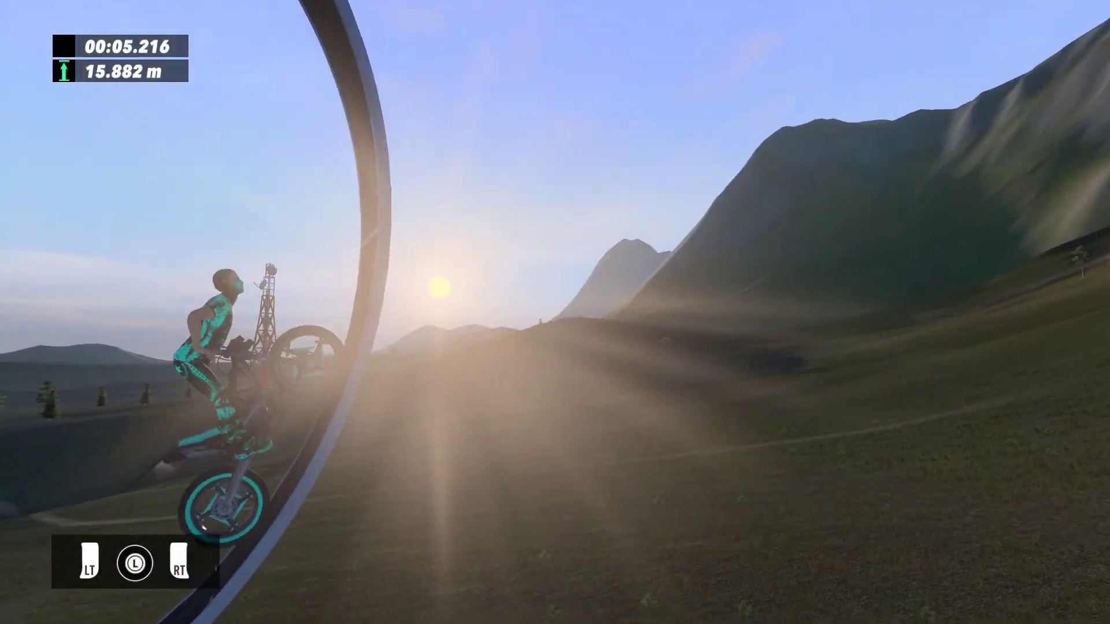
key("Up")
key("Right")
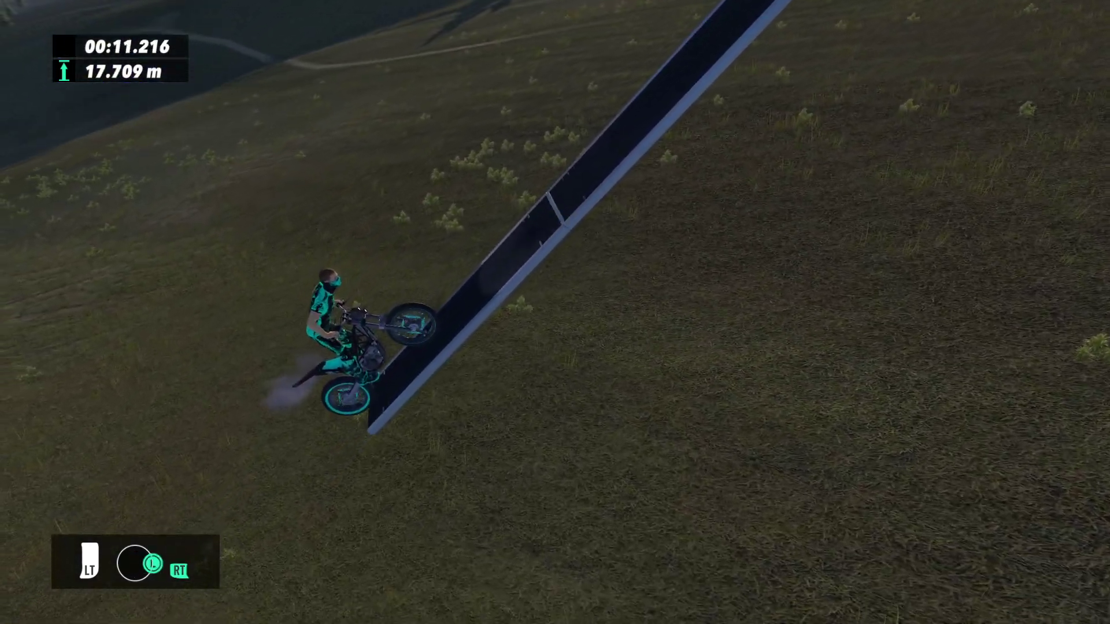
key("Up")
key("Right")
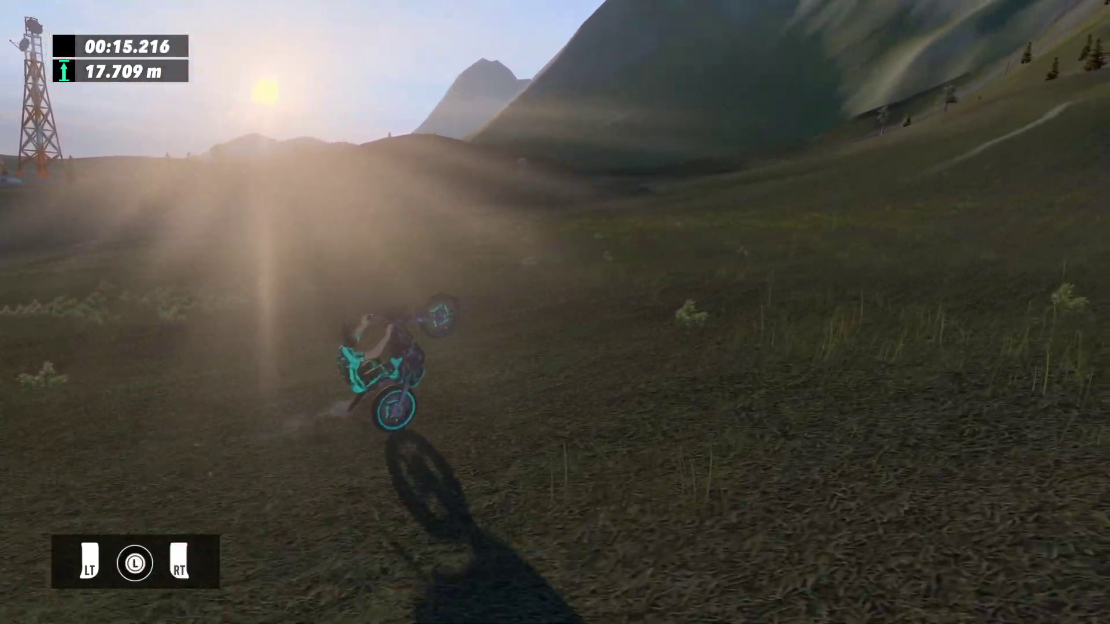
key("Escape")
key("Return")
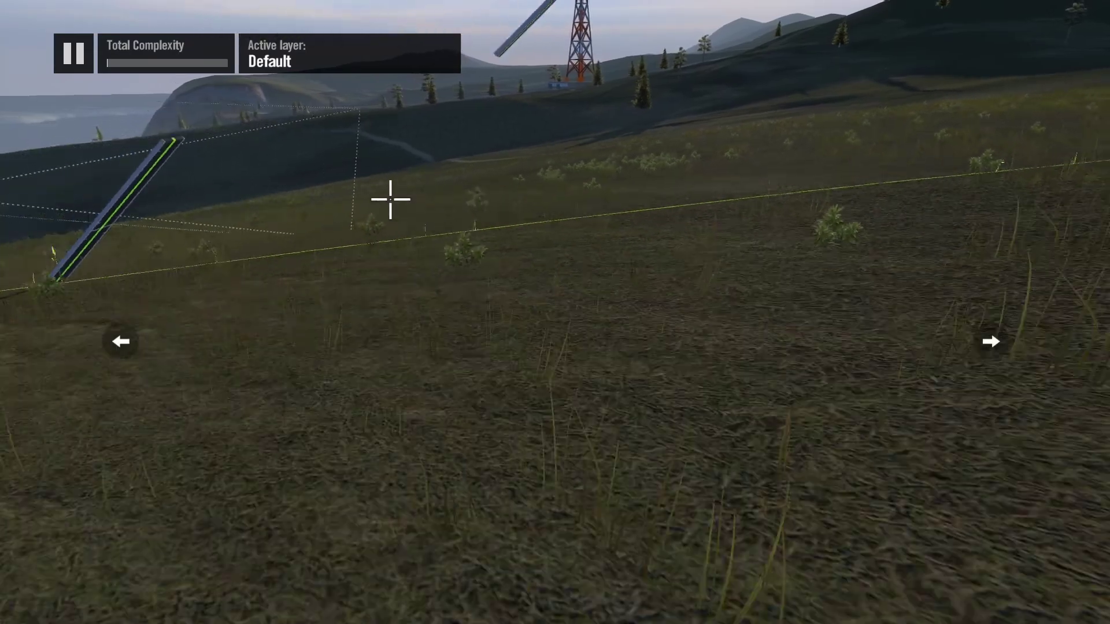
scroll(238, 11, "down", 5)
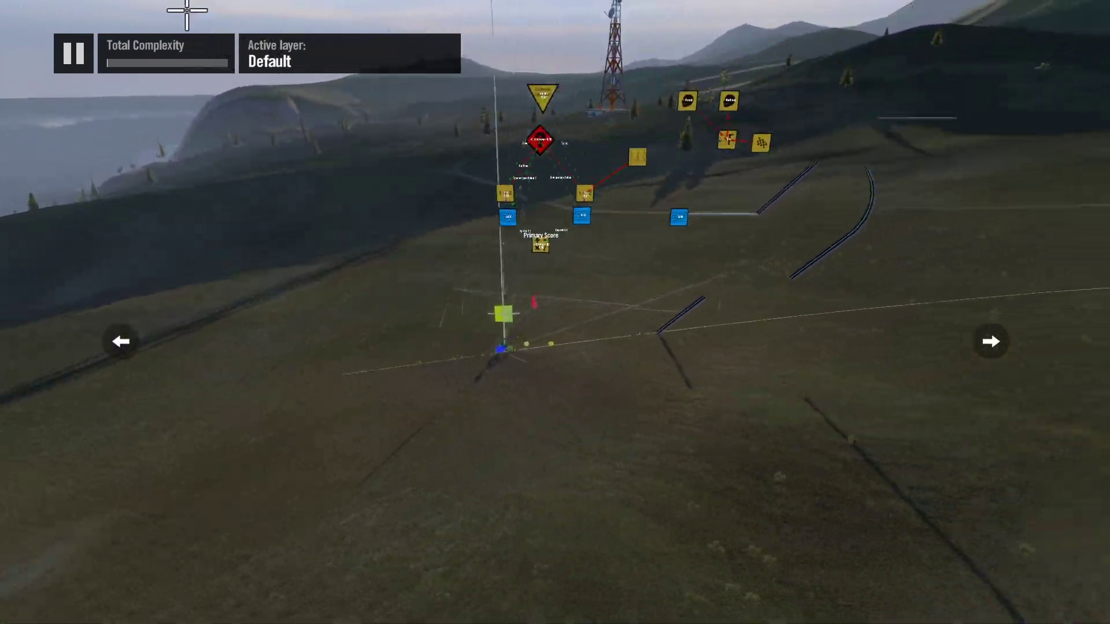
Step: Examine the scoring logic around the Primary Score and the two-input operator's Max operation and operands
scroll(186, 160, "up", 2)
scroll(186, 523, "up", 5)
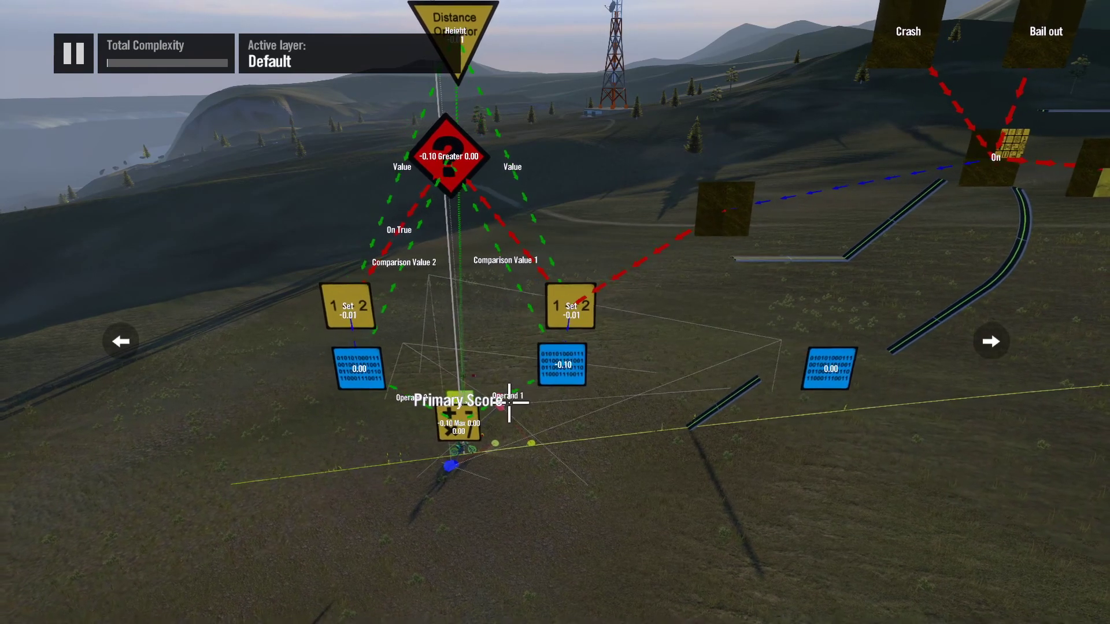
scroll(496, 369, "up", 1)
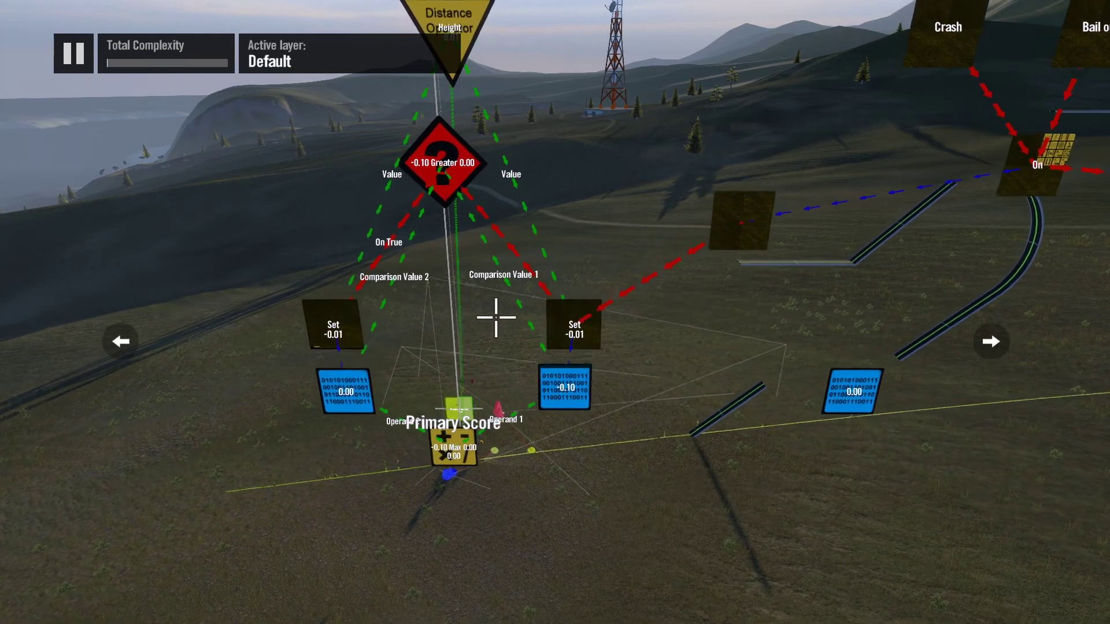
scroll(494, 231, "down", 2)
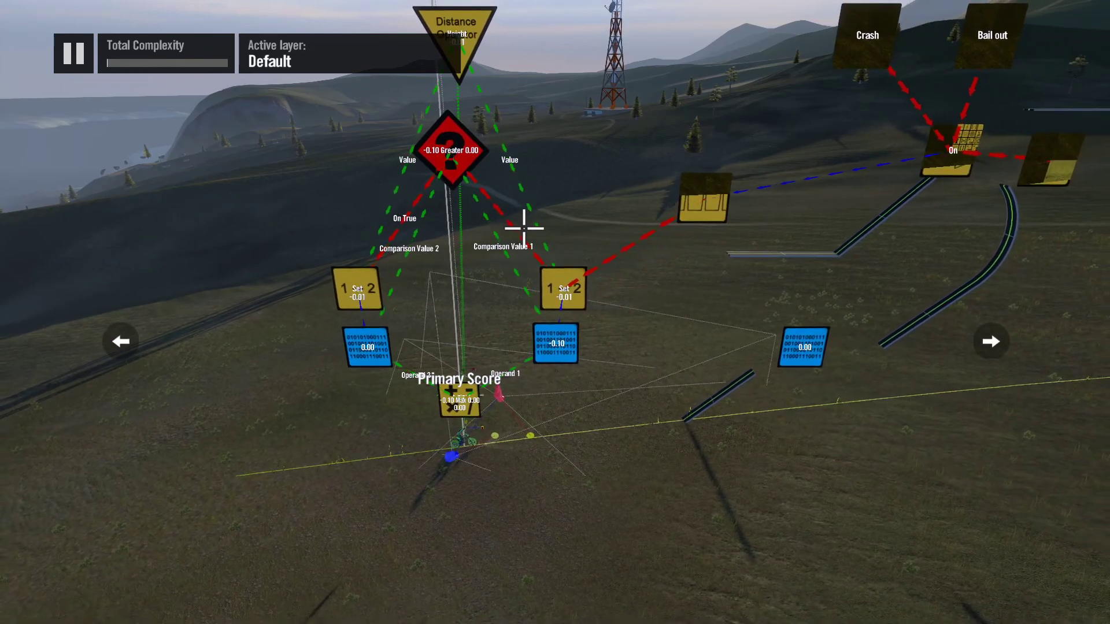
left_click(523, 294)
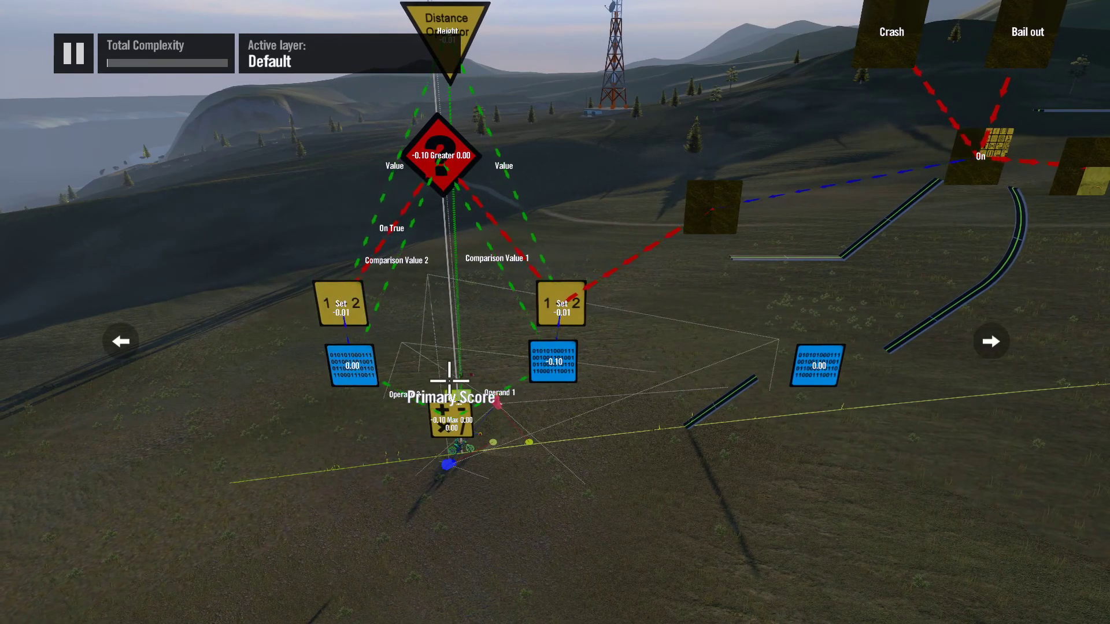
left_click(450, 421)
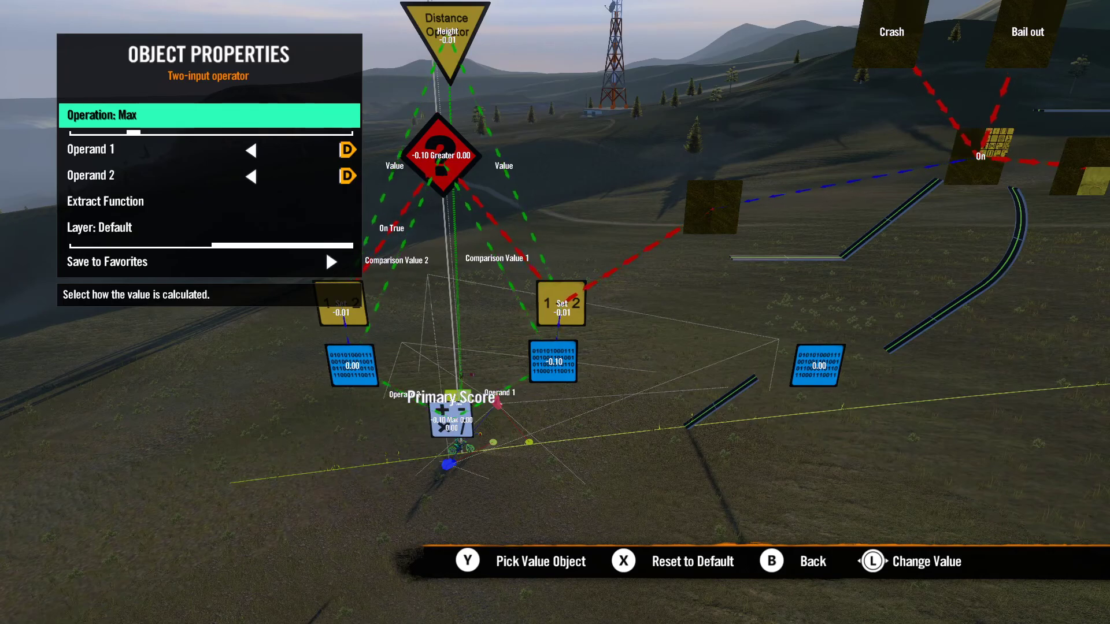
key("Escape")
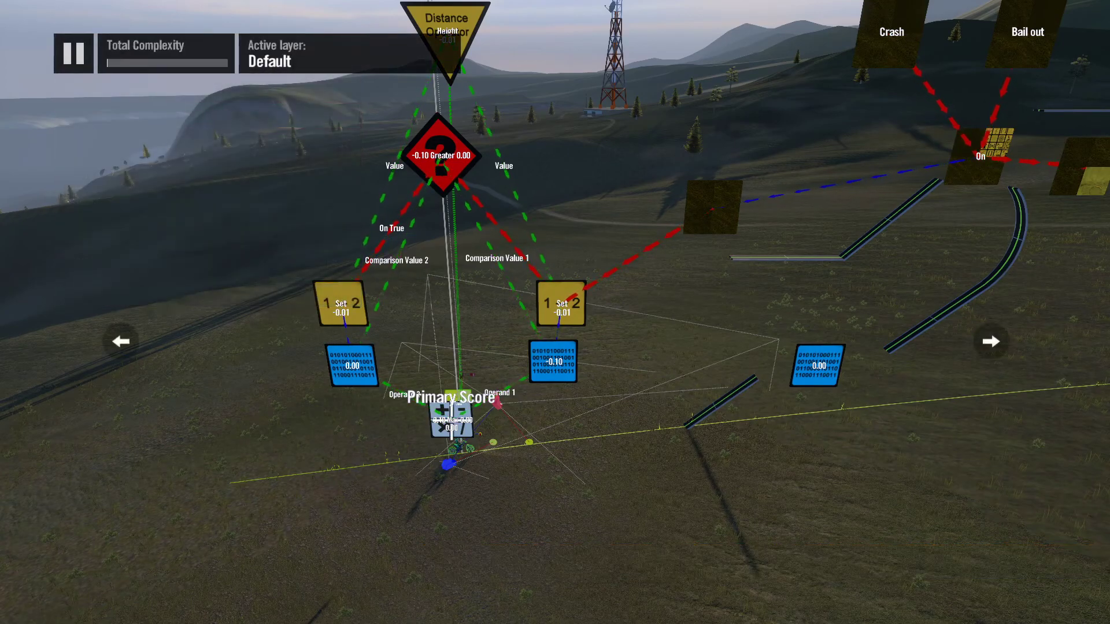
Step: Set the type of the state event triggered by the Crash and Bail out events to Off
key("Escape")
key("Return")
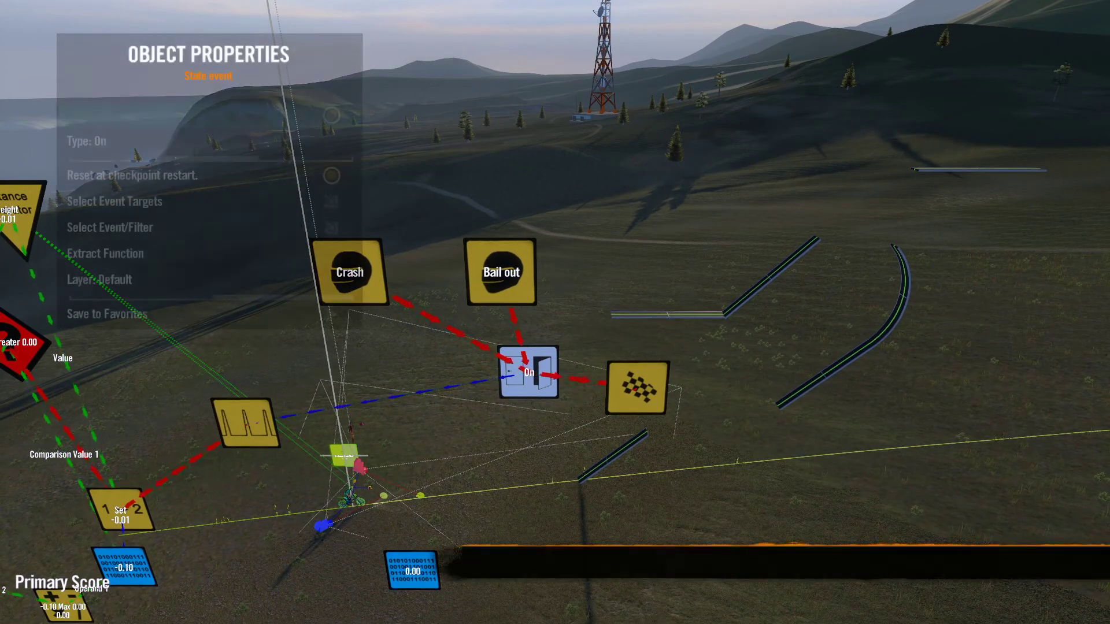
key("Down")
key("Left")
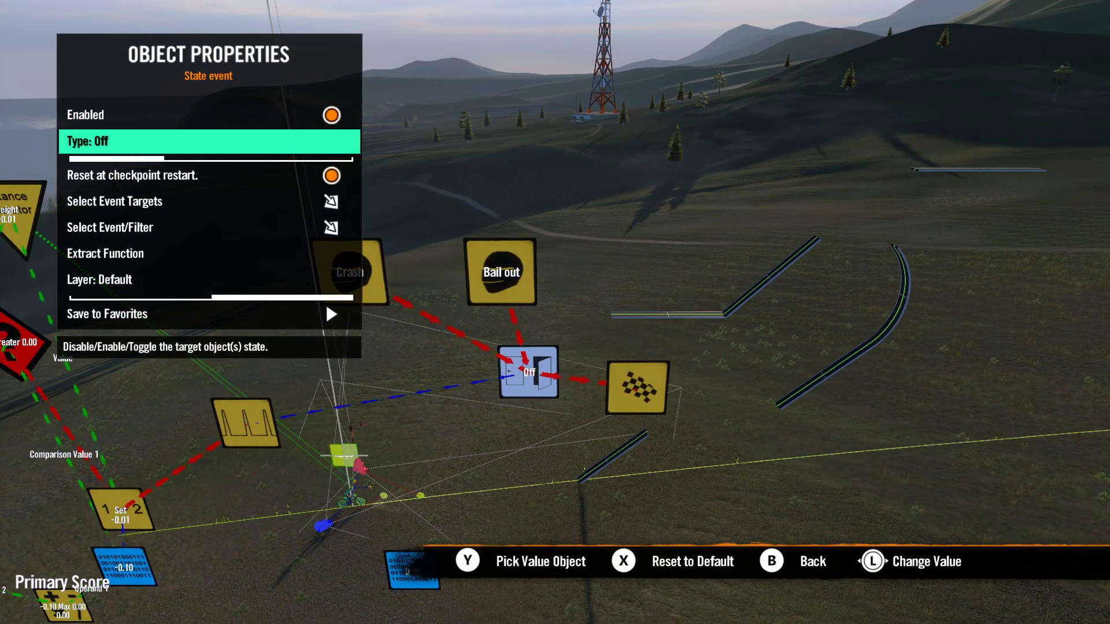
key("Escape")
scroll(529, 373, "down", 3)
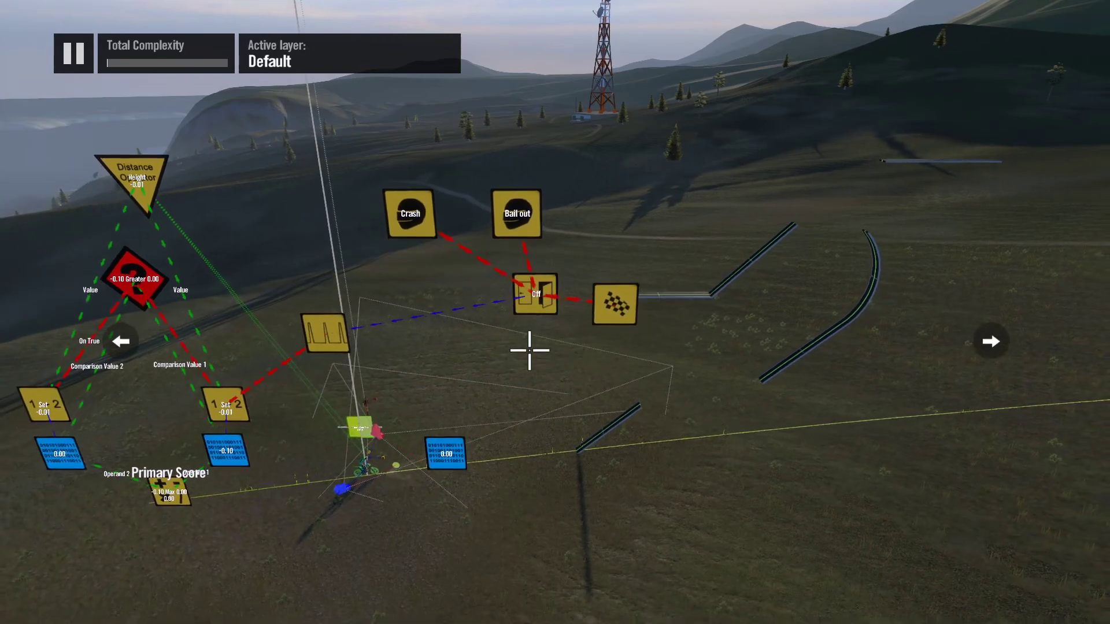
Step: Move the finish event farther from the state event and place an impulse delay filter near the link between them
scroll(516, 319, "up", 2)
scroll(347, 398, "down", 1)
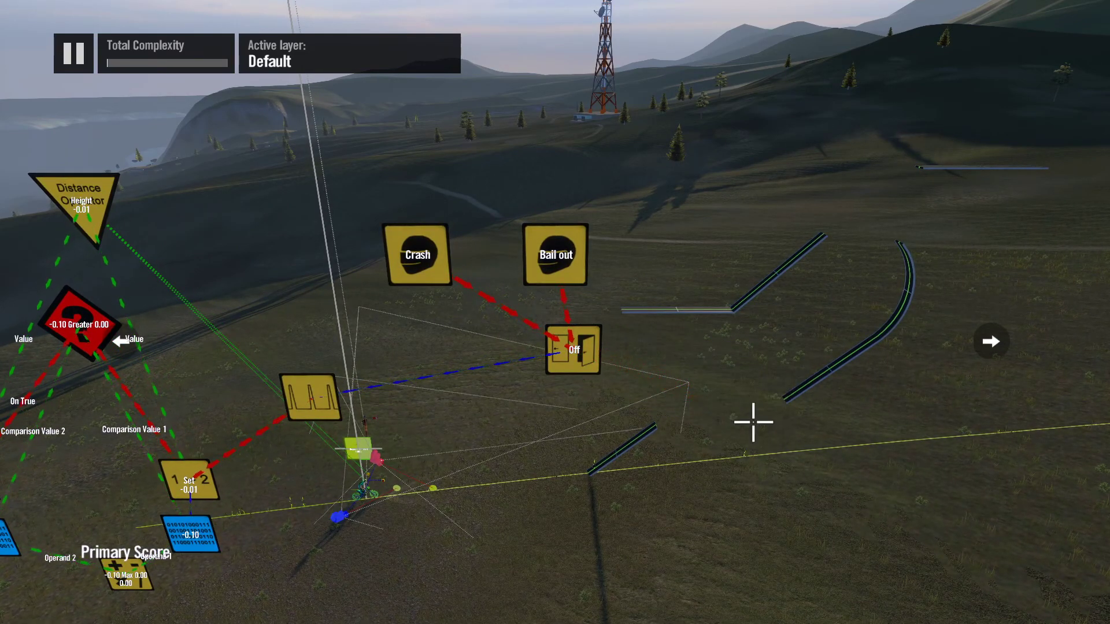
key("Escape")
key("Return")
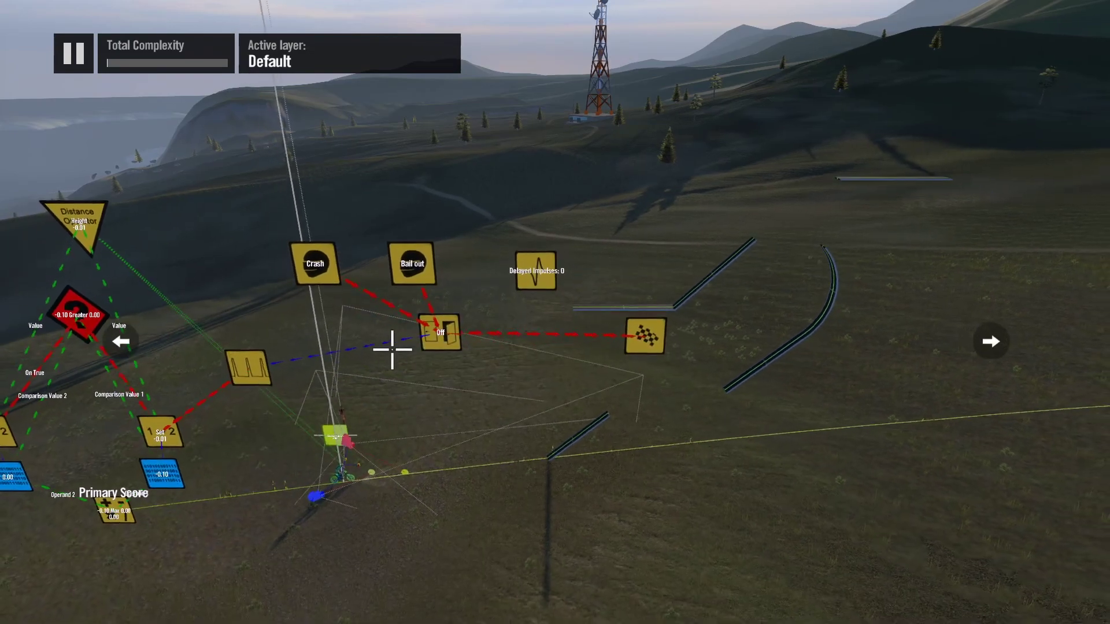
Step: Redirect the Off state event's impulse from the finish event to the impulse delay filter
key("y")
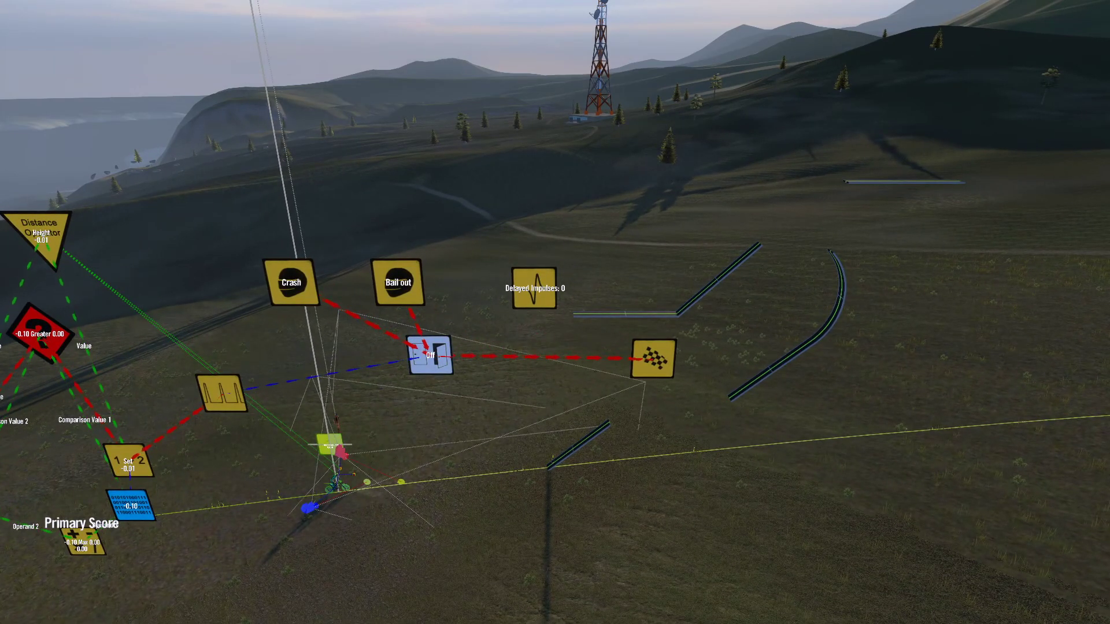
key("Down")
key("Down")
key("Down")
key("Down")
key("Return")
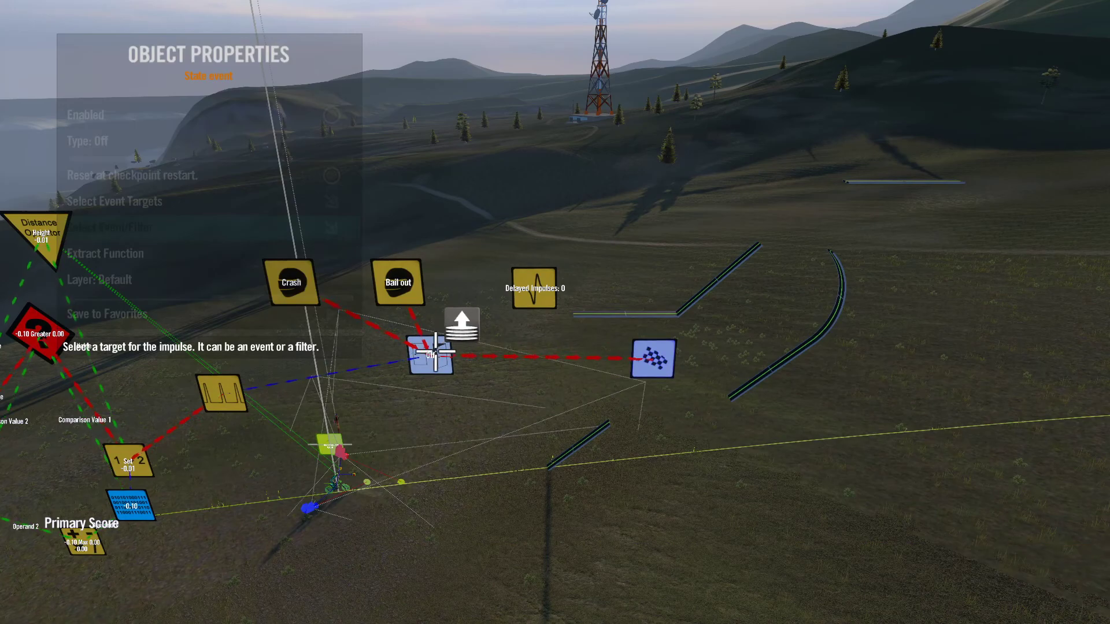
left_click(523, 295)
key("Escape")
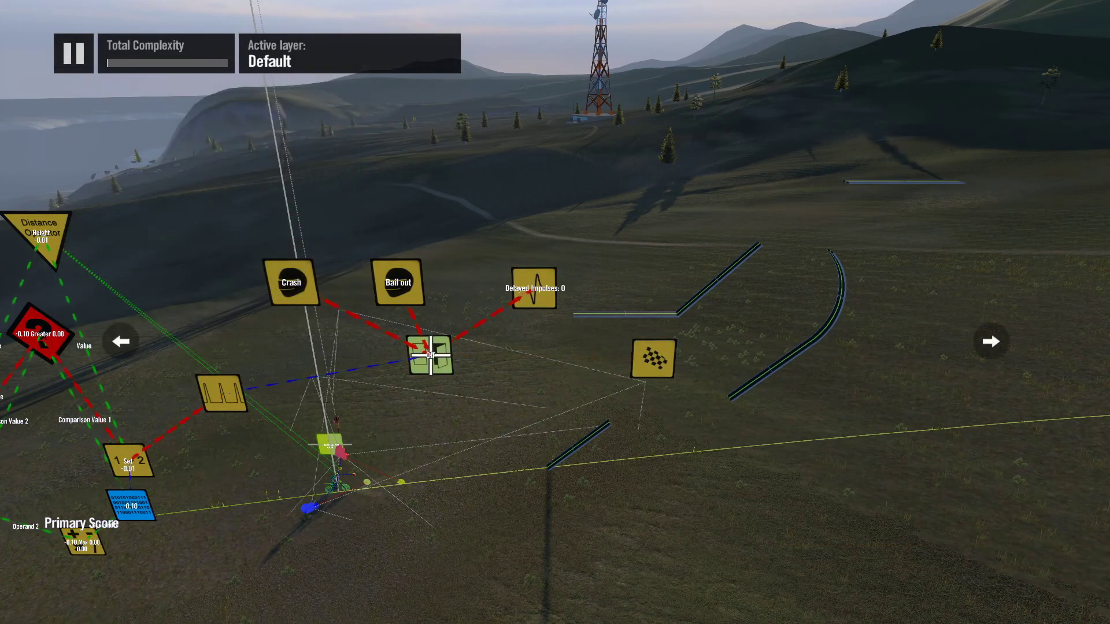
Step: Make the finish event the impulse target of the delay filter
key("y")
key("Down")
key("Down")
key("Down")
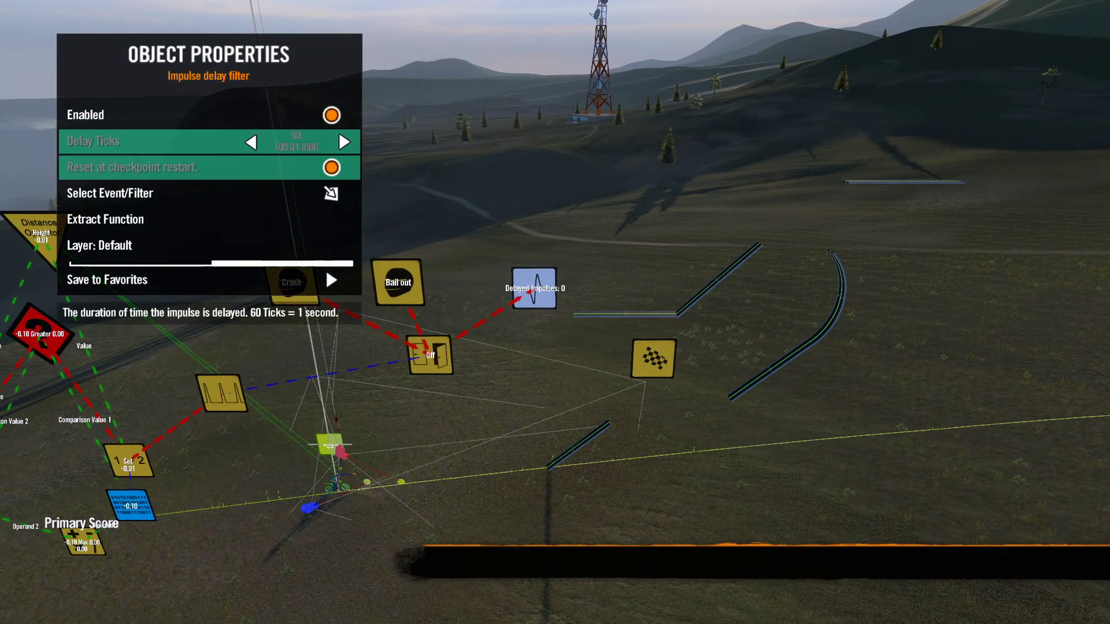
key("Return")
left_click(650, 358)
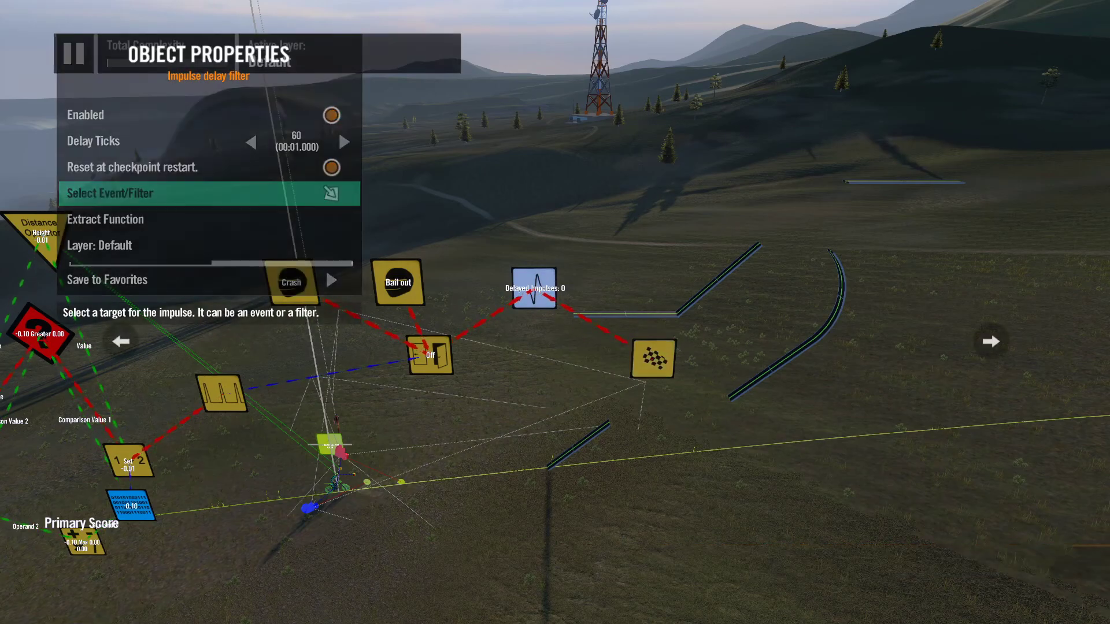
key("Escape")
Step: Set the impulse delay filter's Delay Ticks to 126, a delay of 2.1 seconds
key("y")
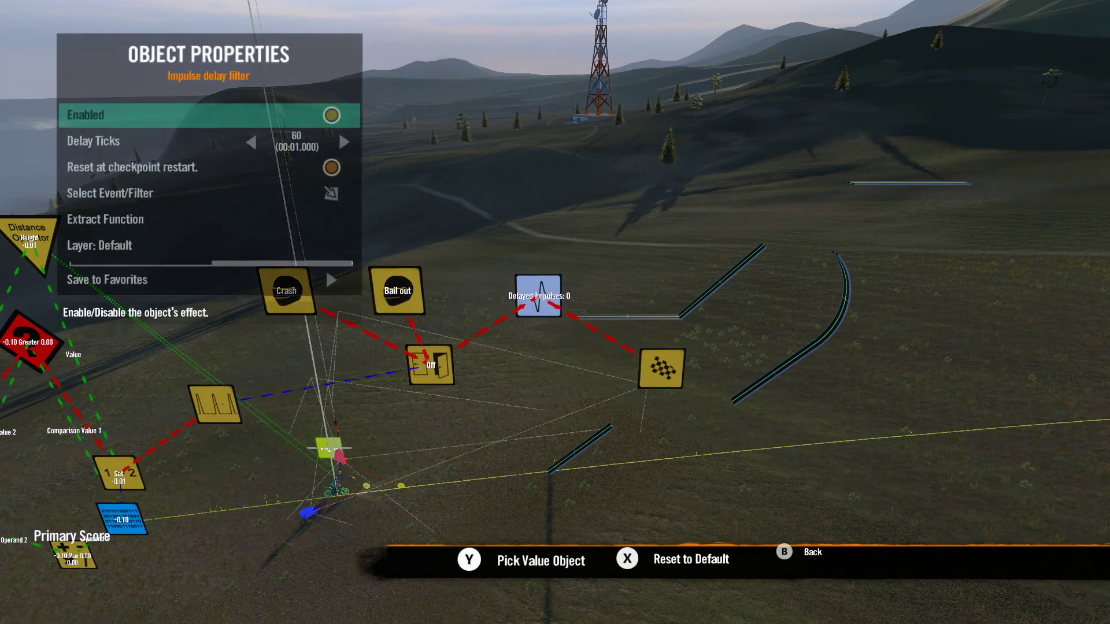
key("Down")
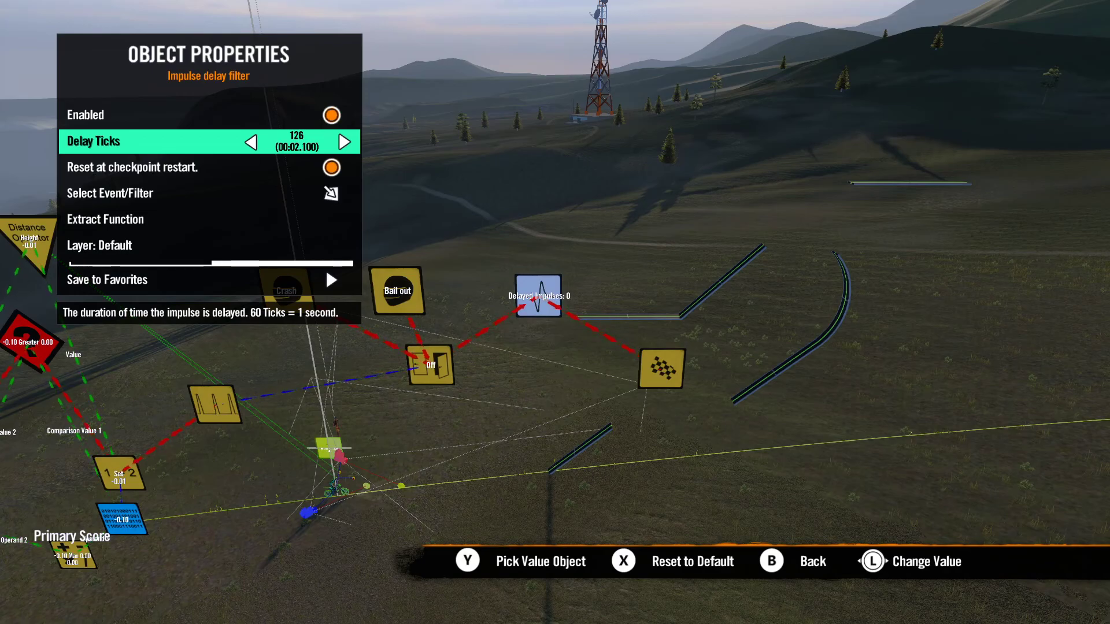
key("Escape")
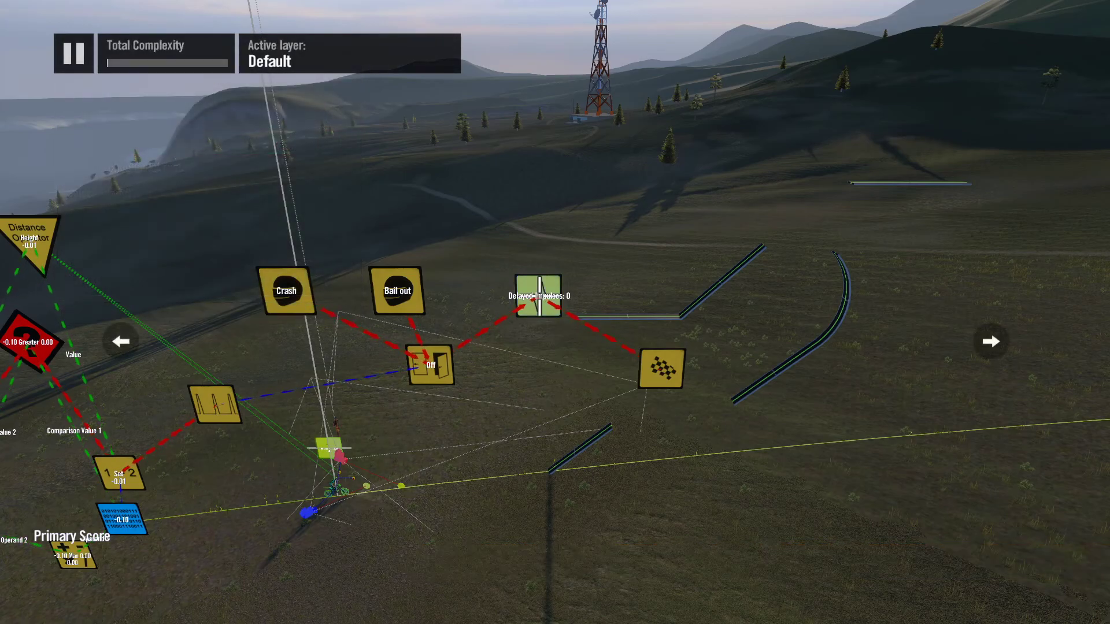
Step: Test-ride the track and bail out to check the delayed finish, and return to editing
key("Escape")
key("Return")
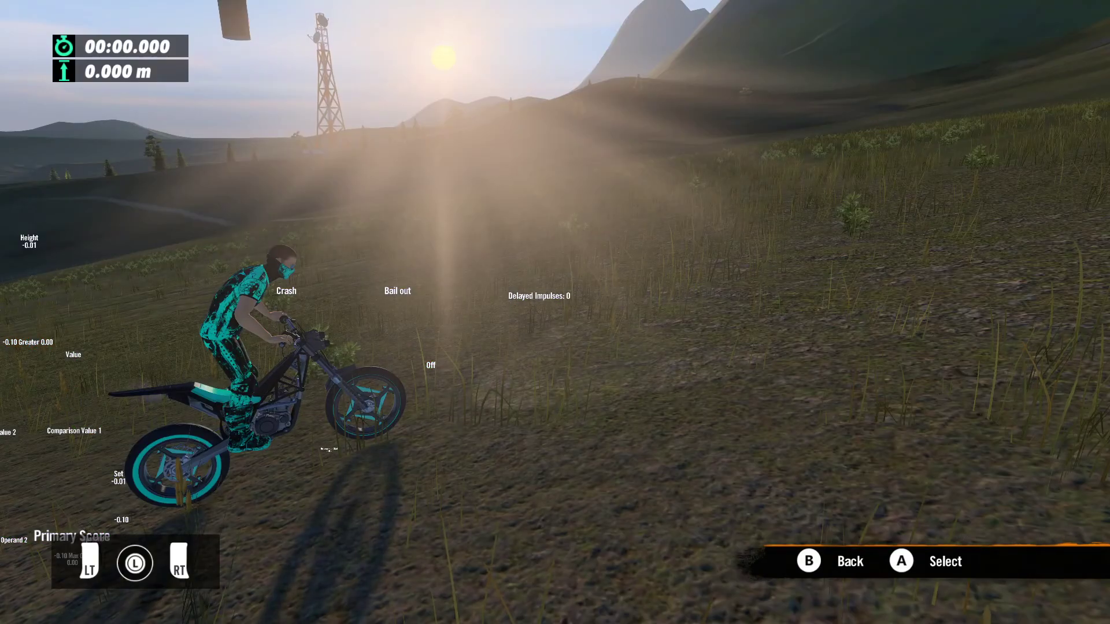
key("Up")
key("Right")
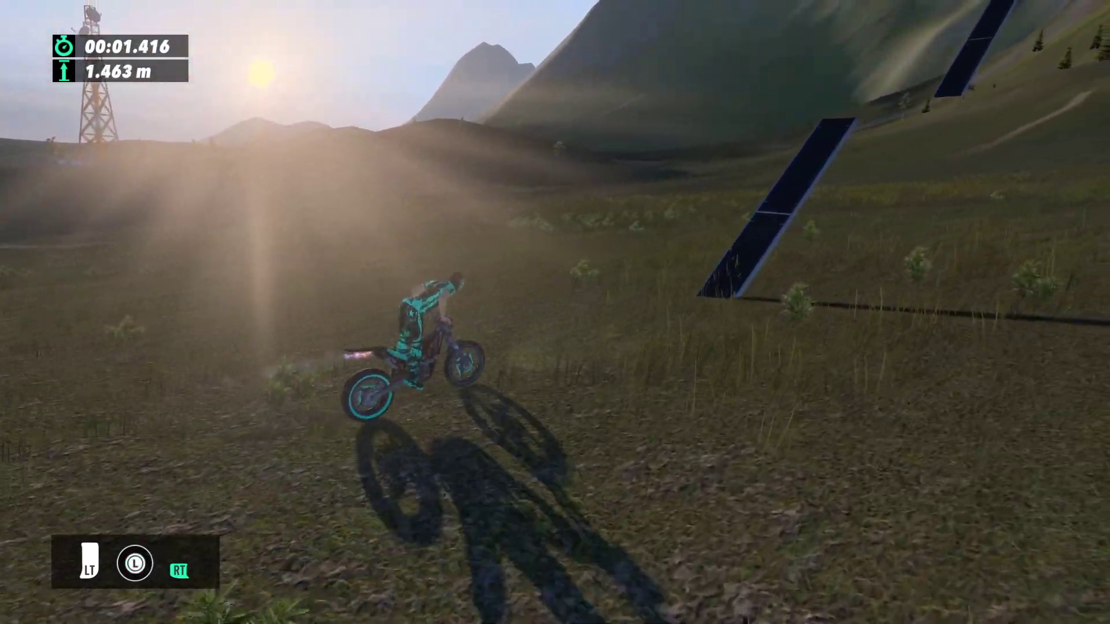
key("Right")
key("y")
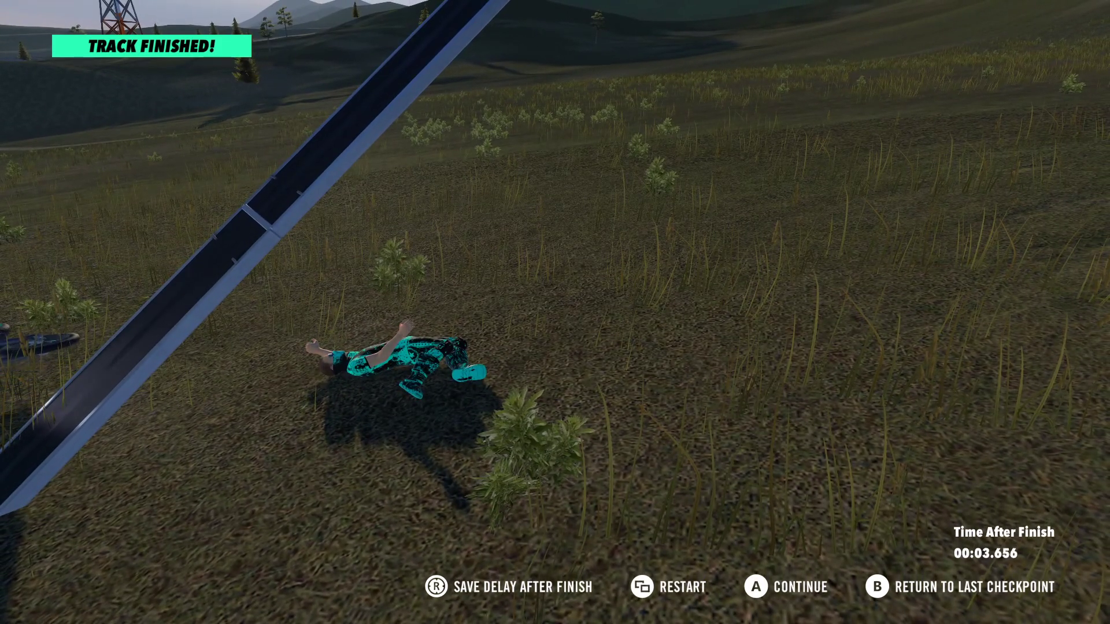
key("BackSpace")
key("Escape")
key("Right")
key("Return")
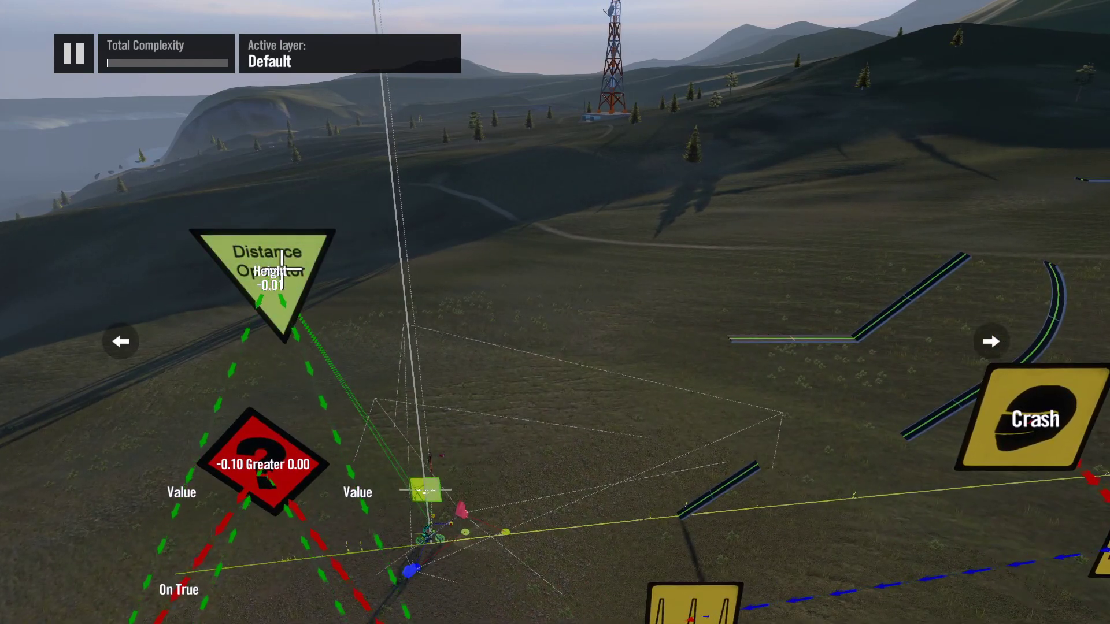
Step: Review the Distance operator's Height type and two source settings, and follow its value links through the scoring logic
key("Return")
key("Down")
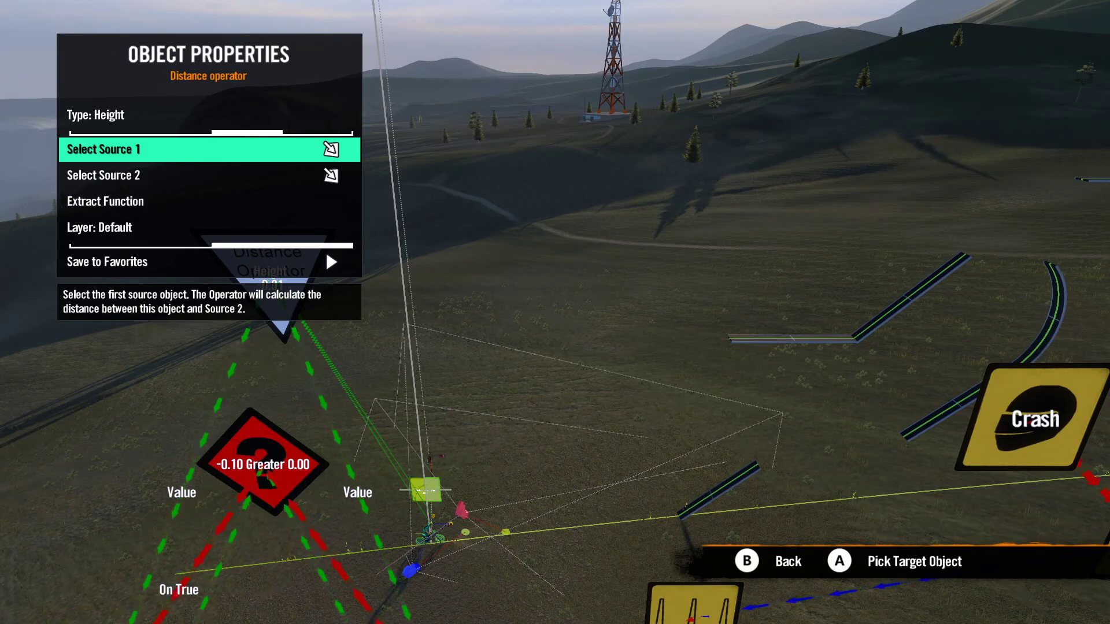
key("Down")
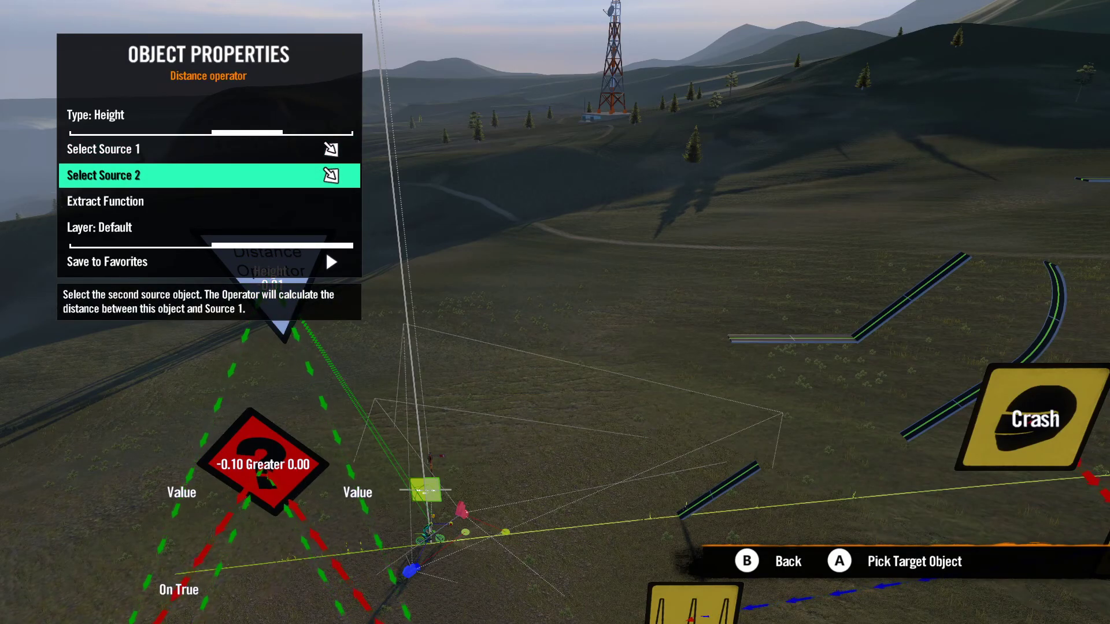
key("Return")
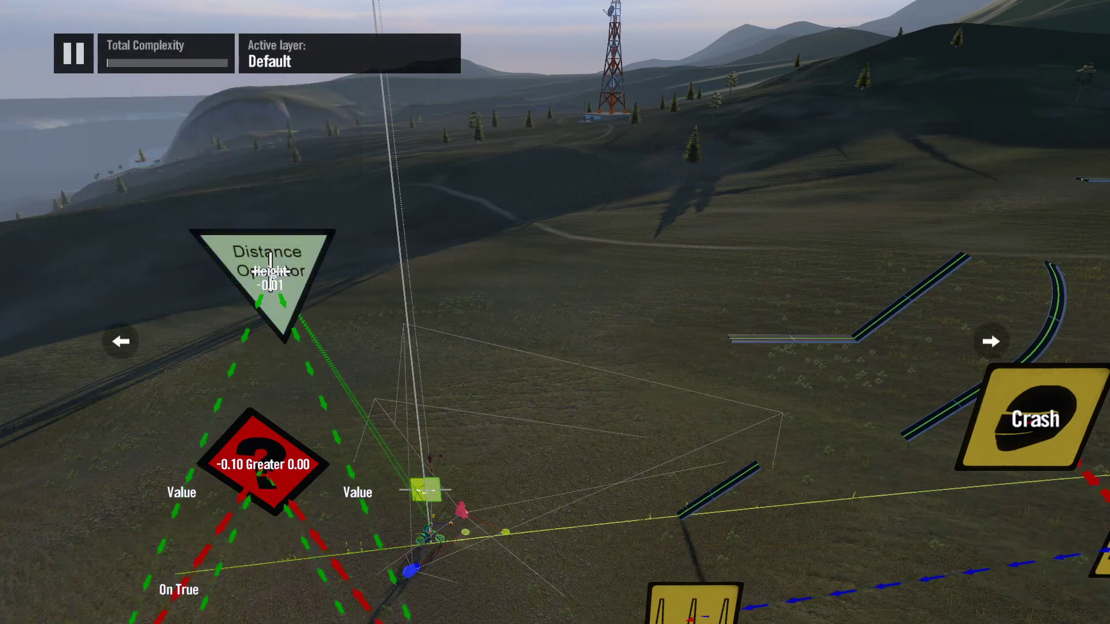
scroll(270, 323, "down", 4)
scroll(289, 538, "up", 4)
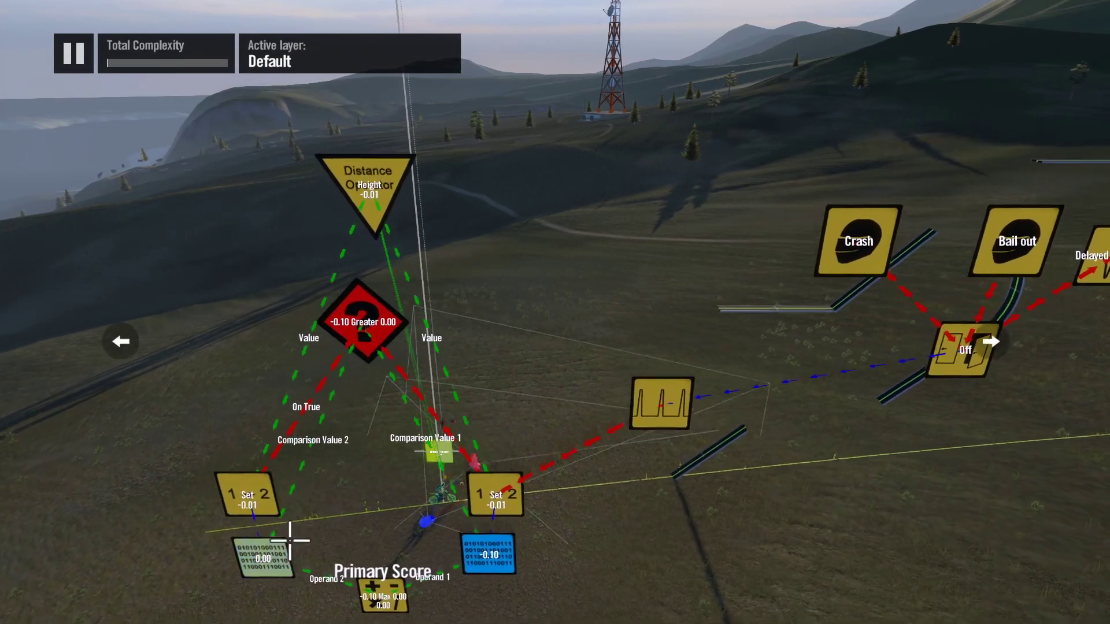
scroll(341, 532, "up", 4)
scroll(329, 578, "down", 5)
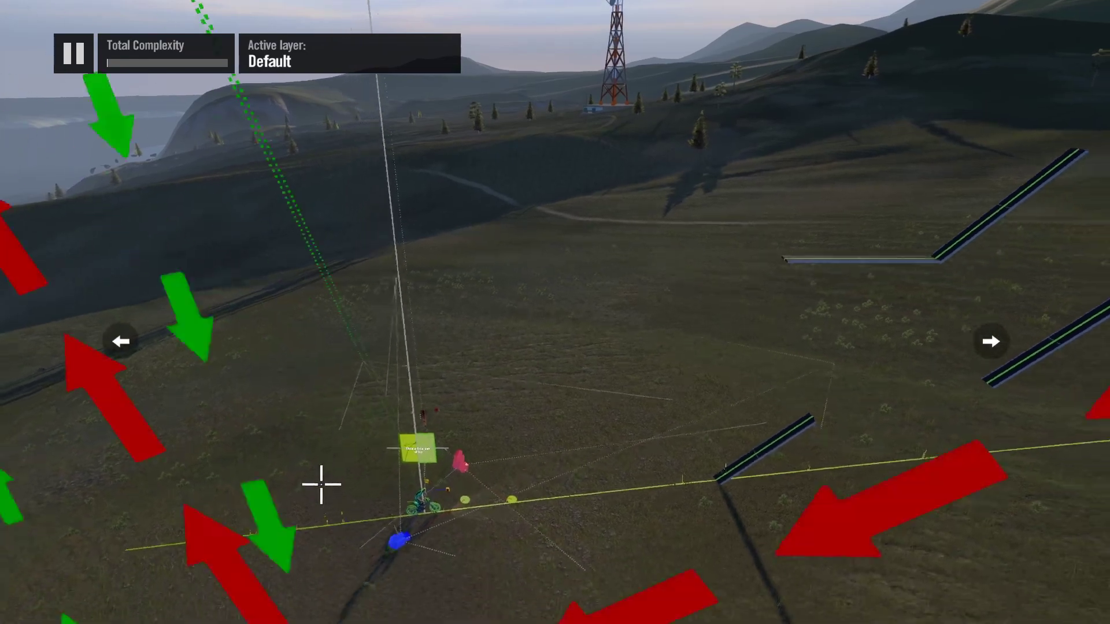
scroll(318, 245, "up", 2)
scroll(347, 29, "up", 4)
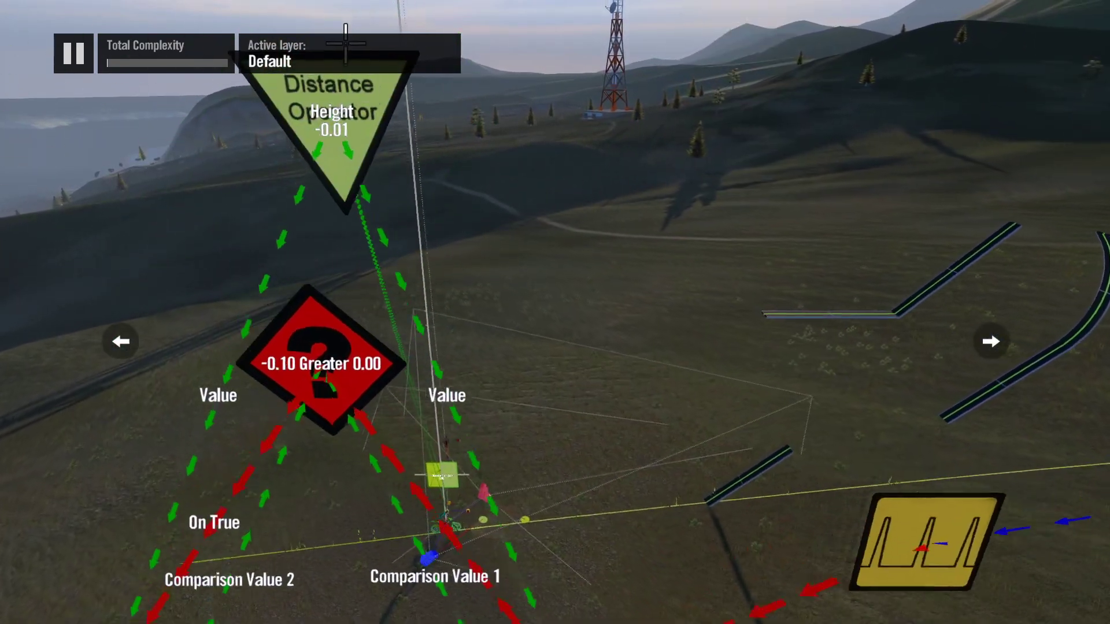
scroll(346, 106, "down", 2)
scroll(347, 150, "up", 4)
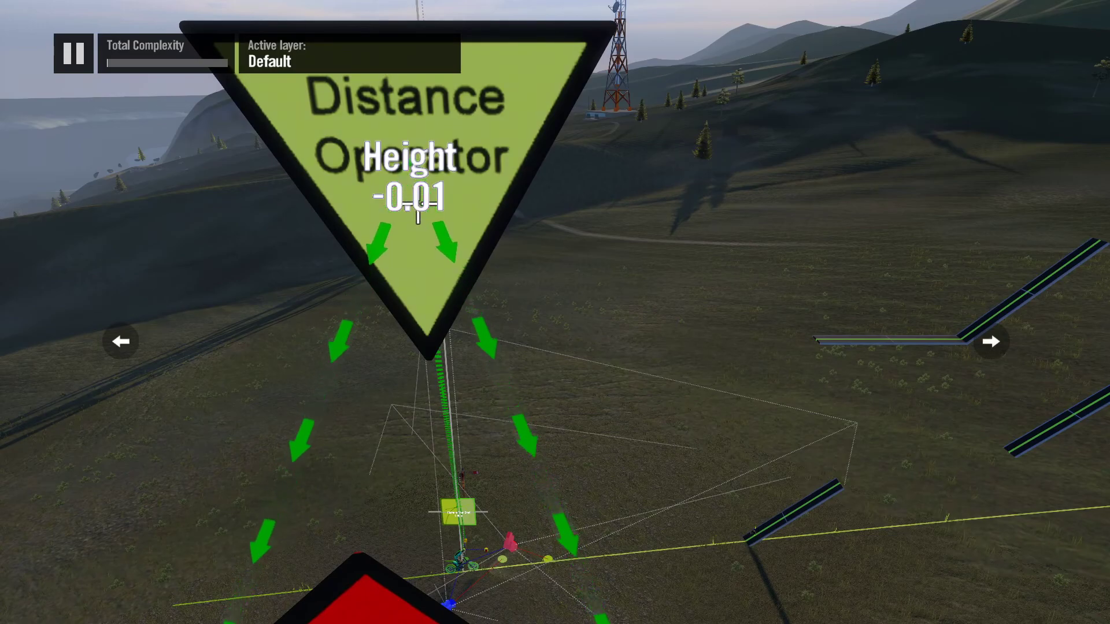
Step: Raise the Distance operator's reference source object about 17 m above the rider's start position
scroll(414, 601, "up", 3)
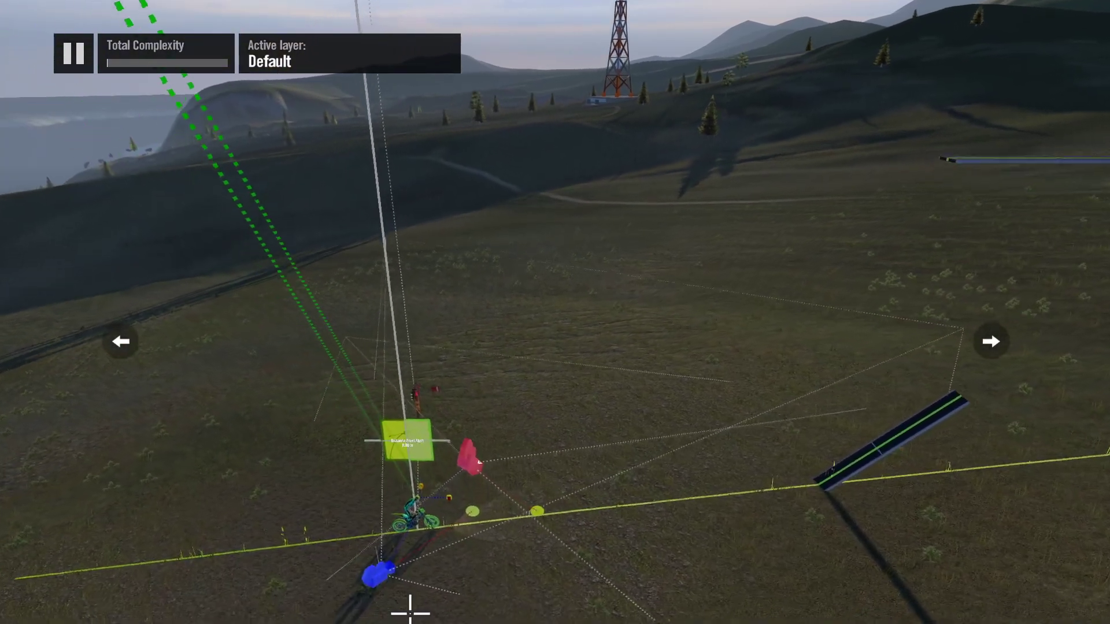
scroll(408, 607, "up", 5)
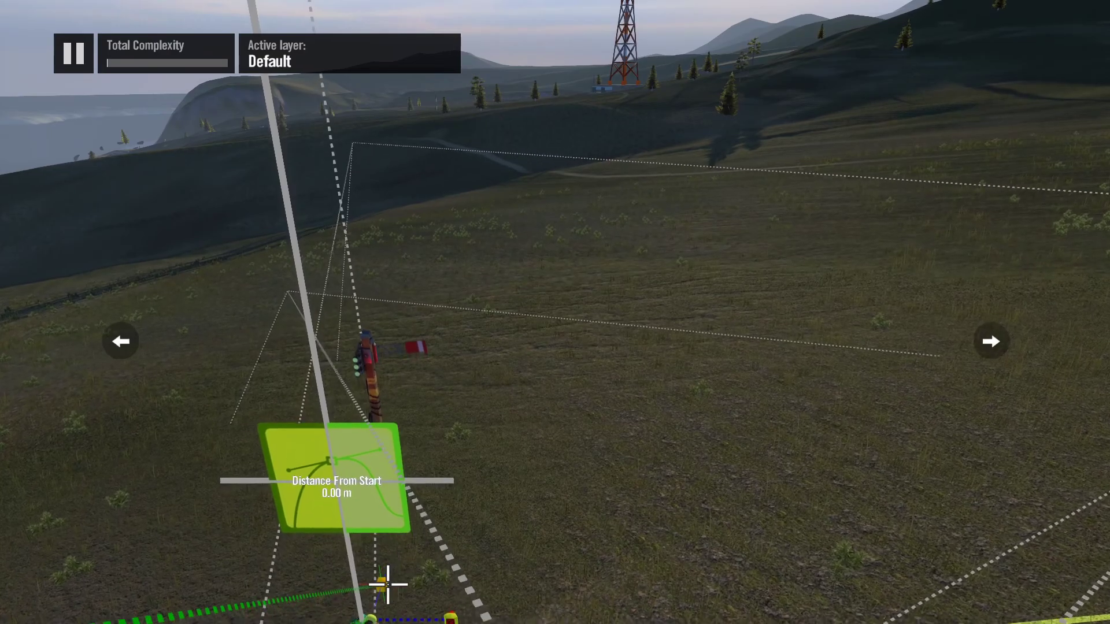
scroll(383, 552, "down", 10)
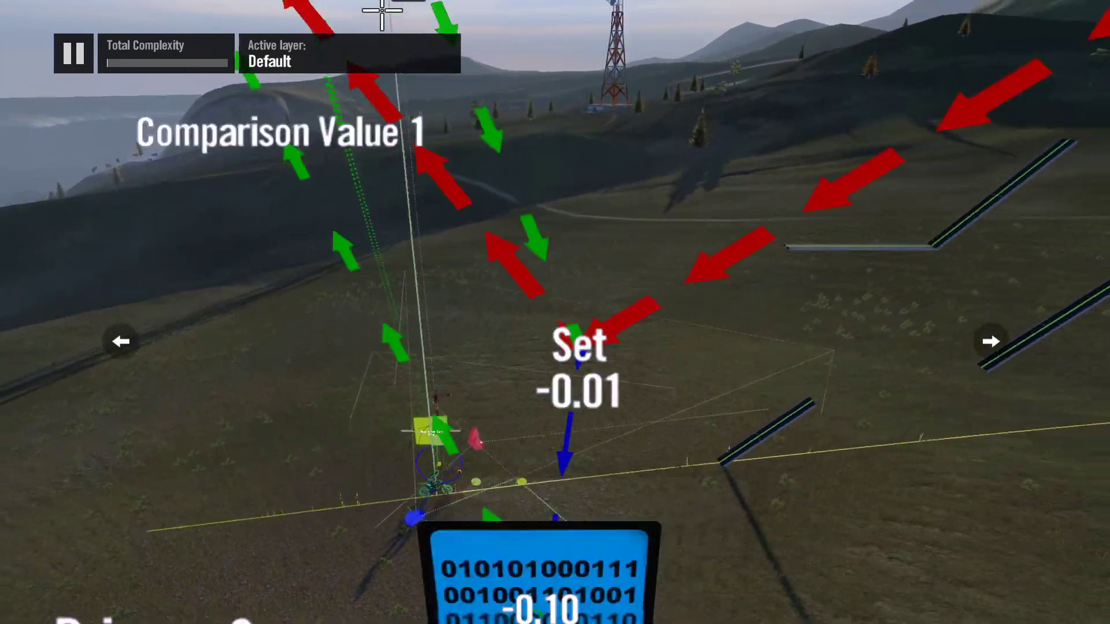
scroll(382, 10, "down", 8)
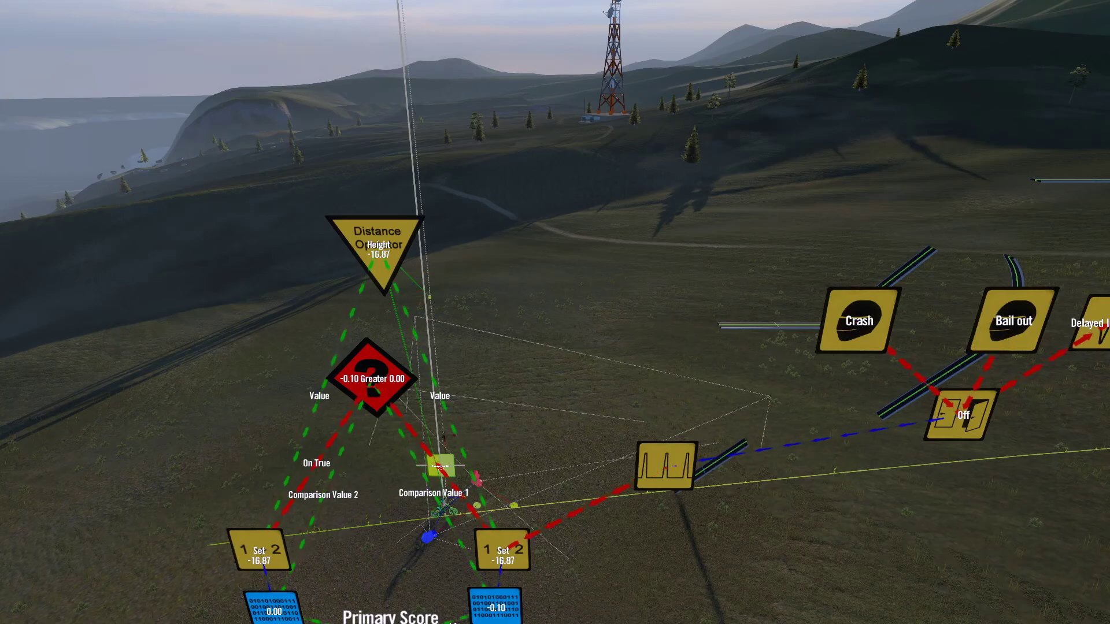
Step: Test-ride the track to check the height score with the current reference object, and return to editing
key("Escape")
key("Return")
key("Up")
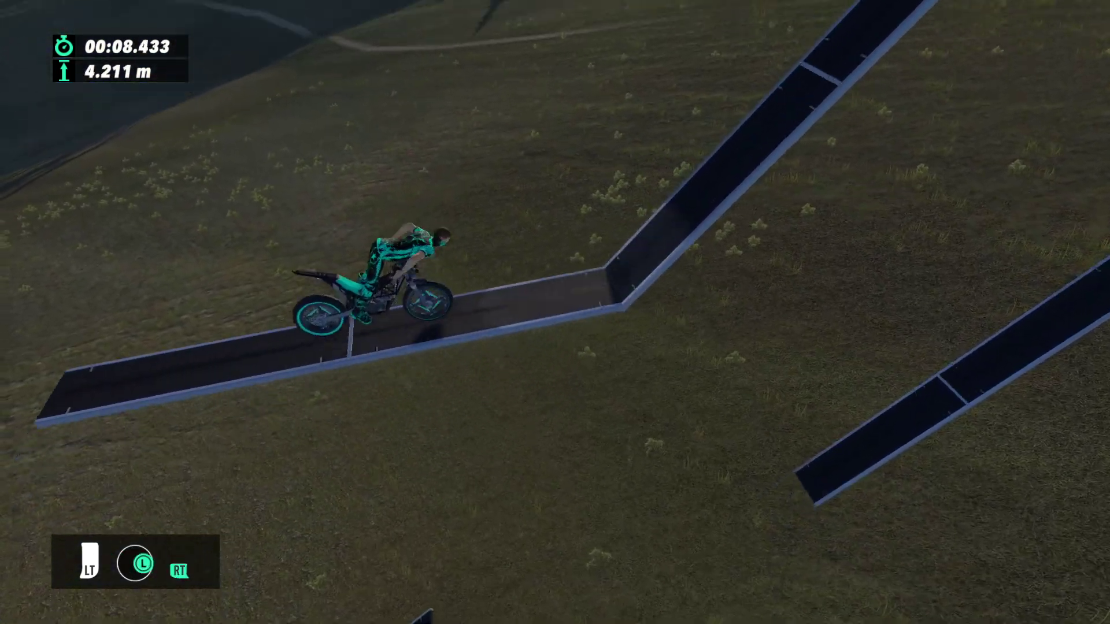
key("Escape")
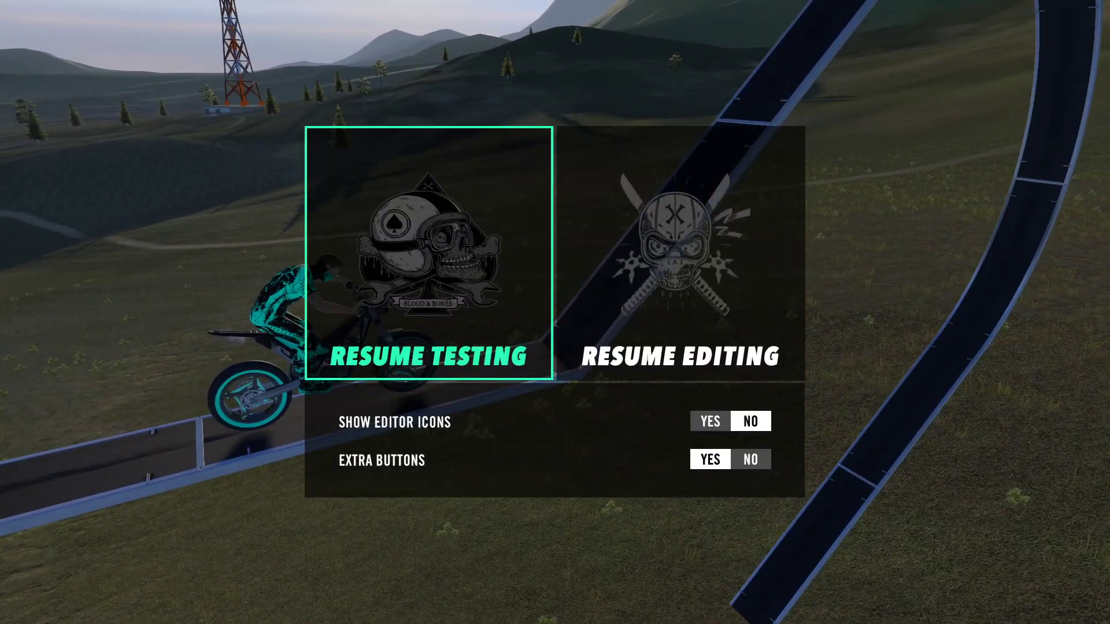
key("Right")
key("Return")
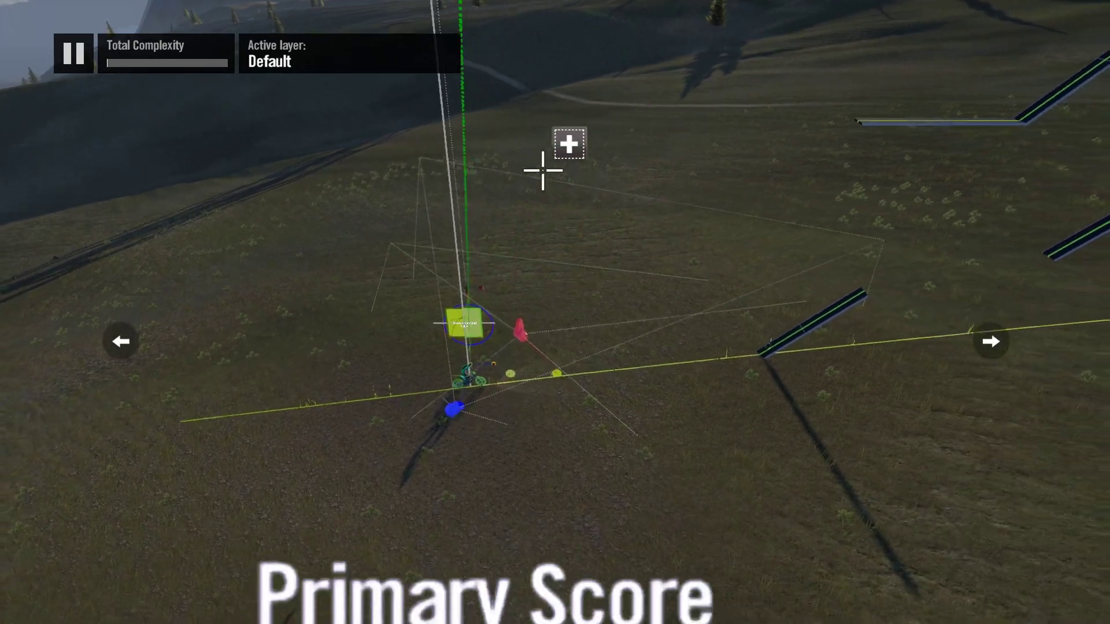
Step: Review the Distance operator's Height type and its first source object setting
scroll(542, 11, "down", 4)
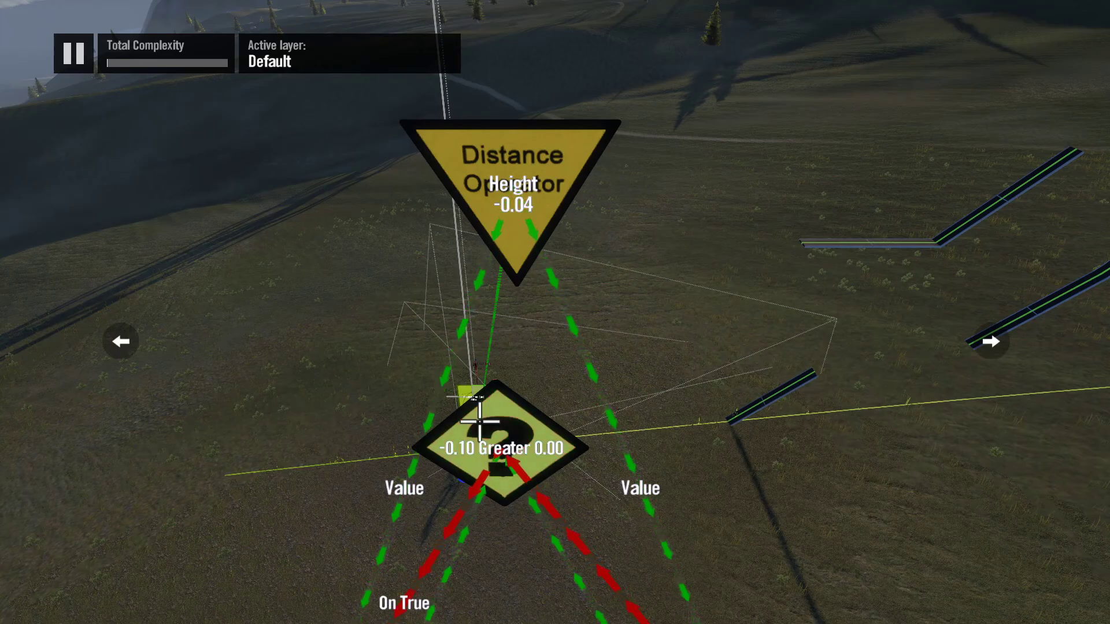
scroll(479, 414, "down", 5)
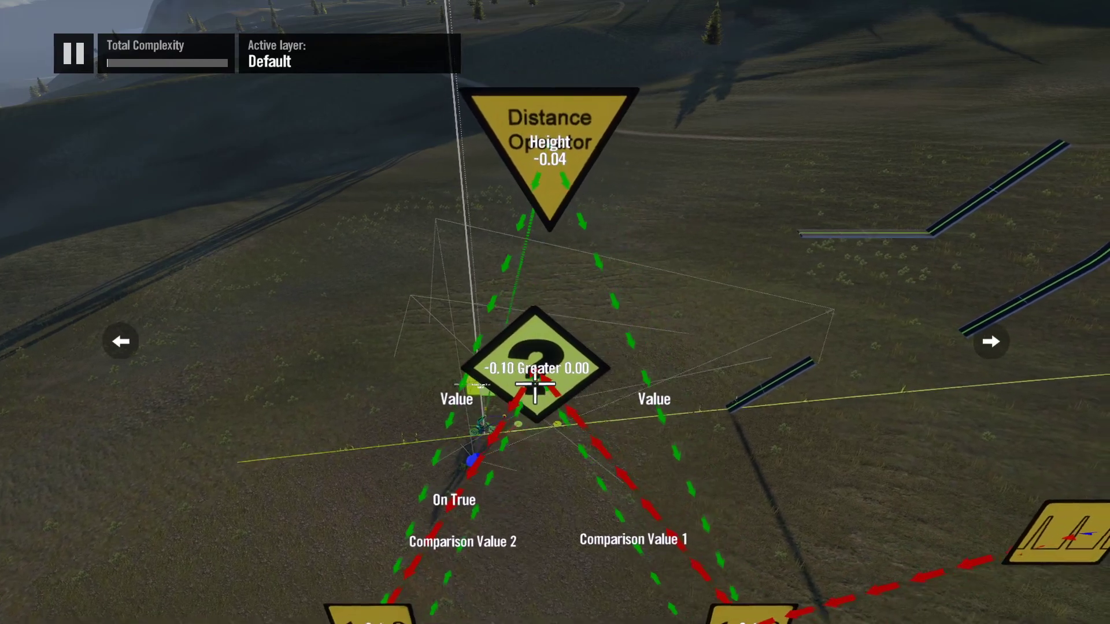
scroll(523, 378, "down", 2)
scroll(514, 375, "down", 3)
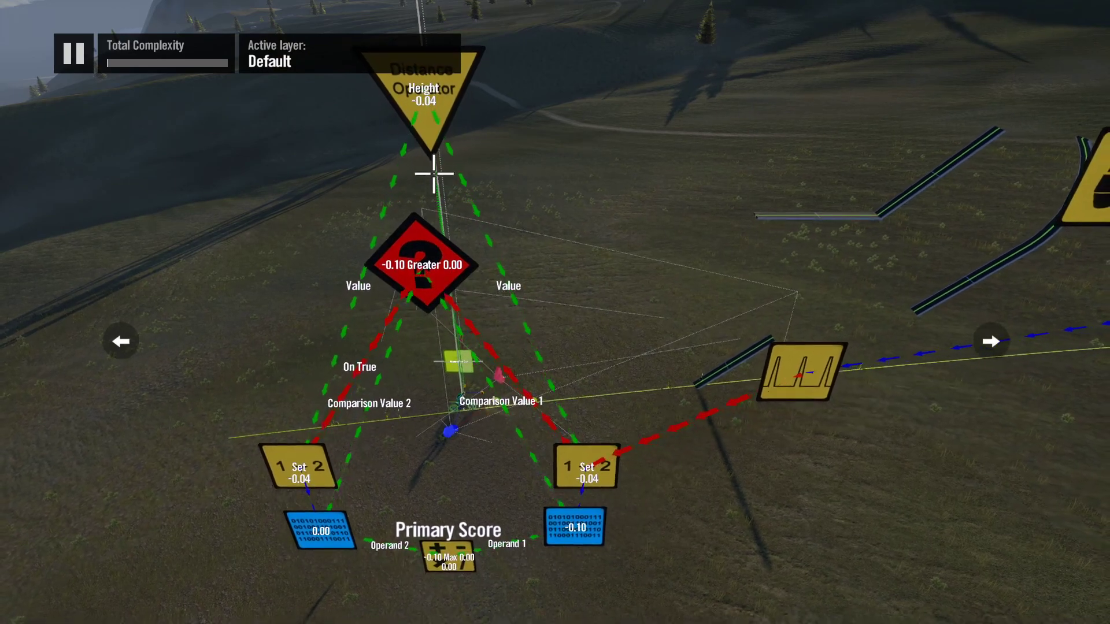
left_click(433, 109)
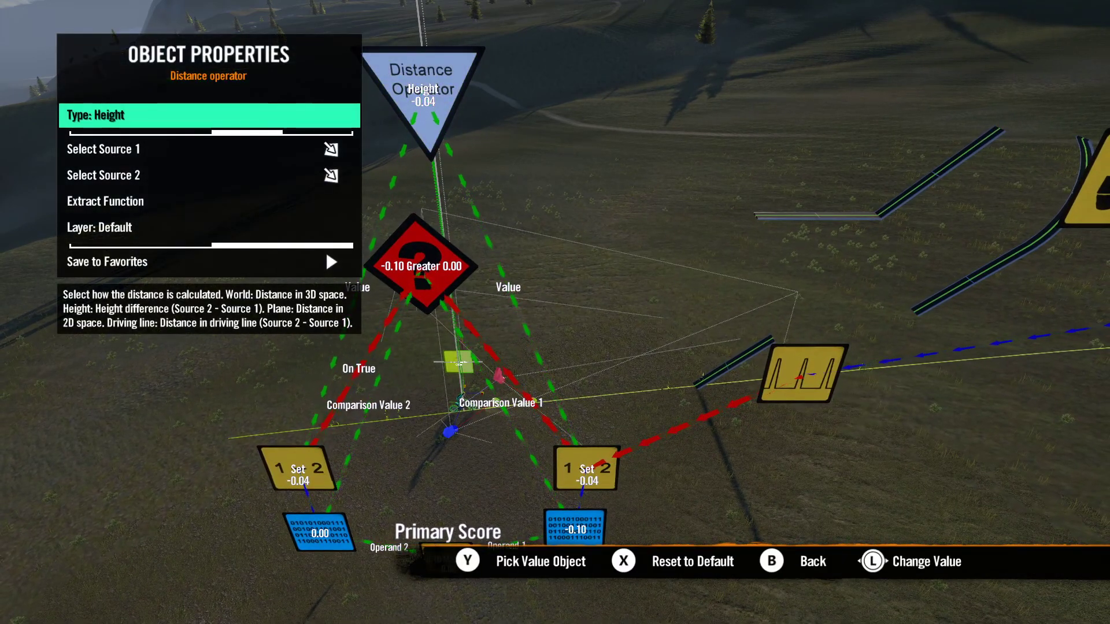
key("Down")
key("Return")
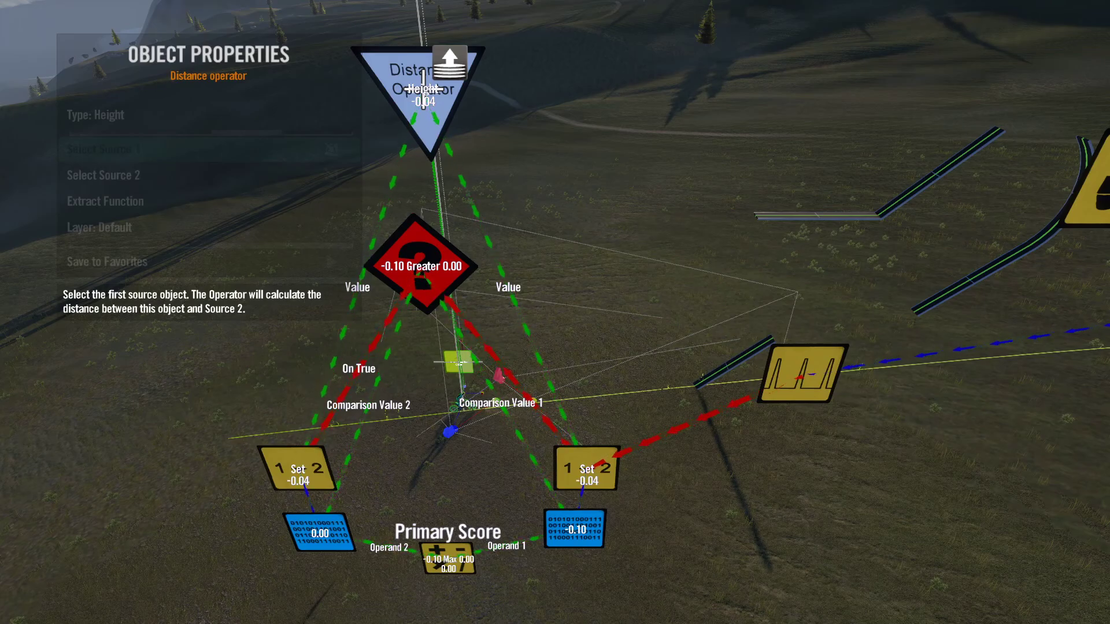
key("Escape")
key("Escape")
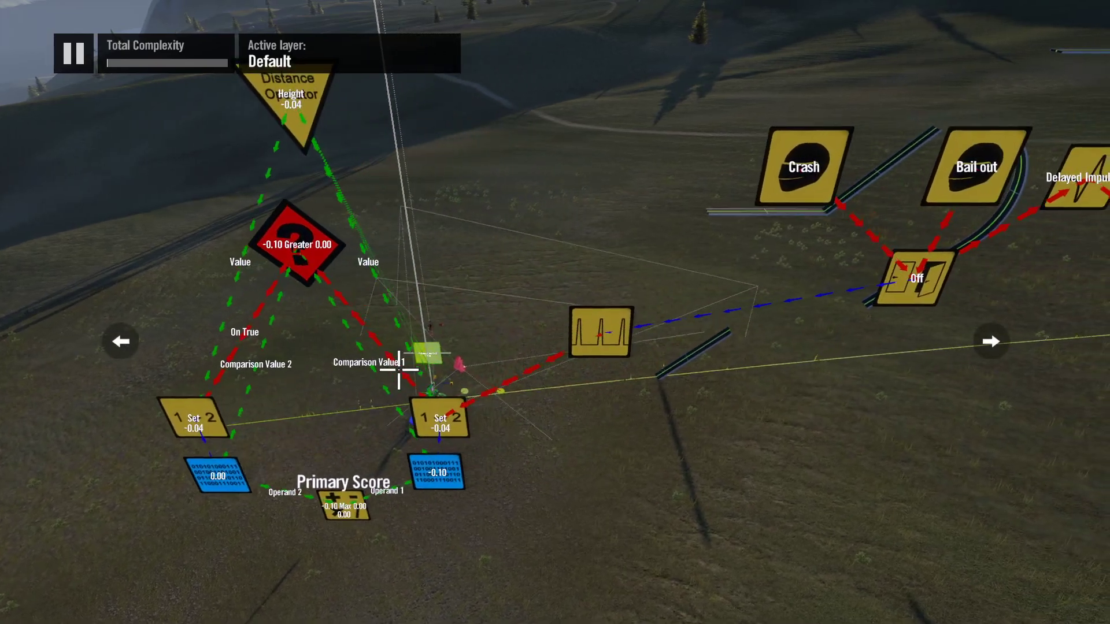
Step: Clear the generic filter's Comparison Value 1 and link it again to the data source feeding Operand 1 of the Primary Score operator
left_click(355, 248)
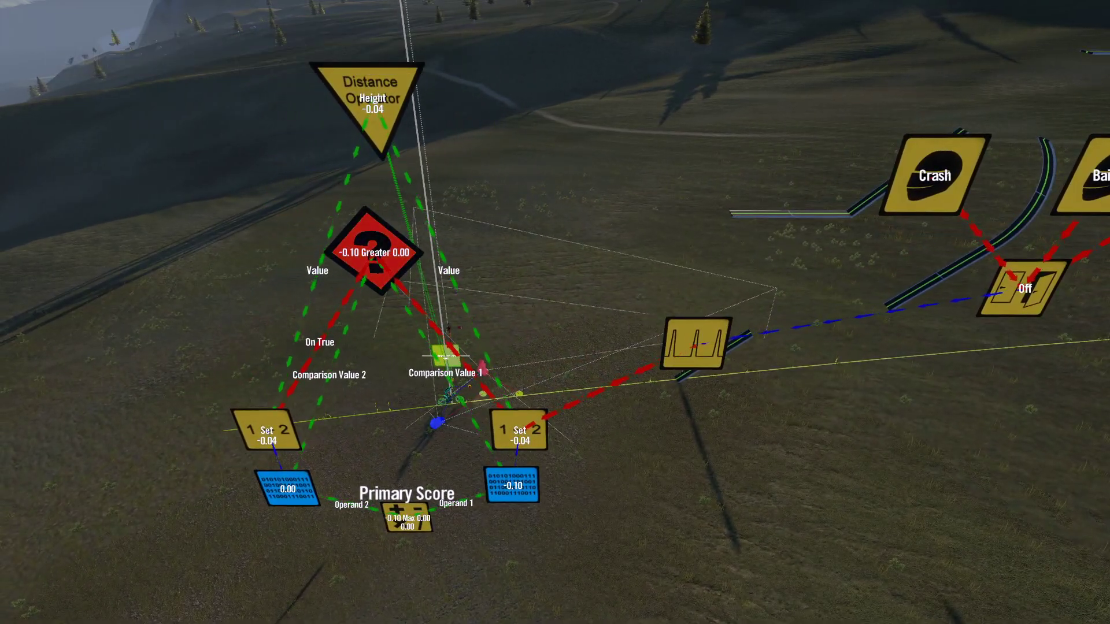
key("Down")
key("Down")
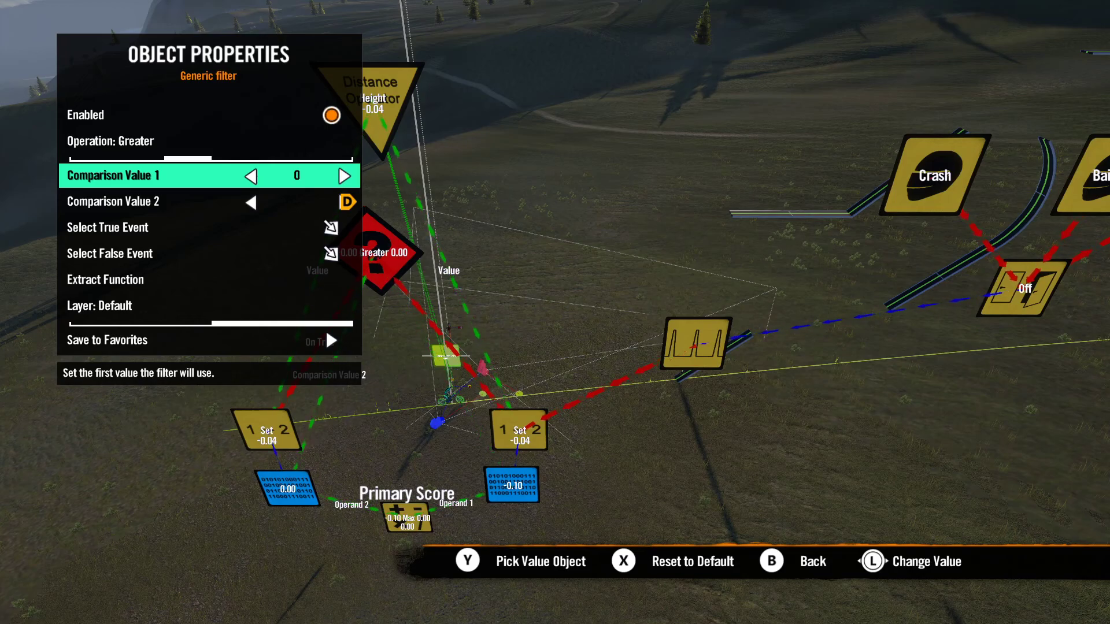
key("Escape")
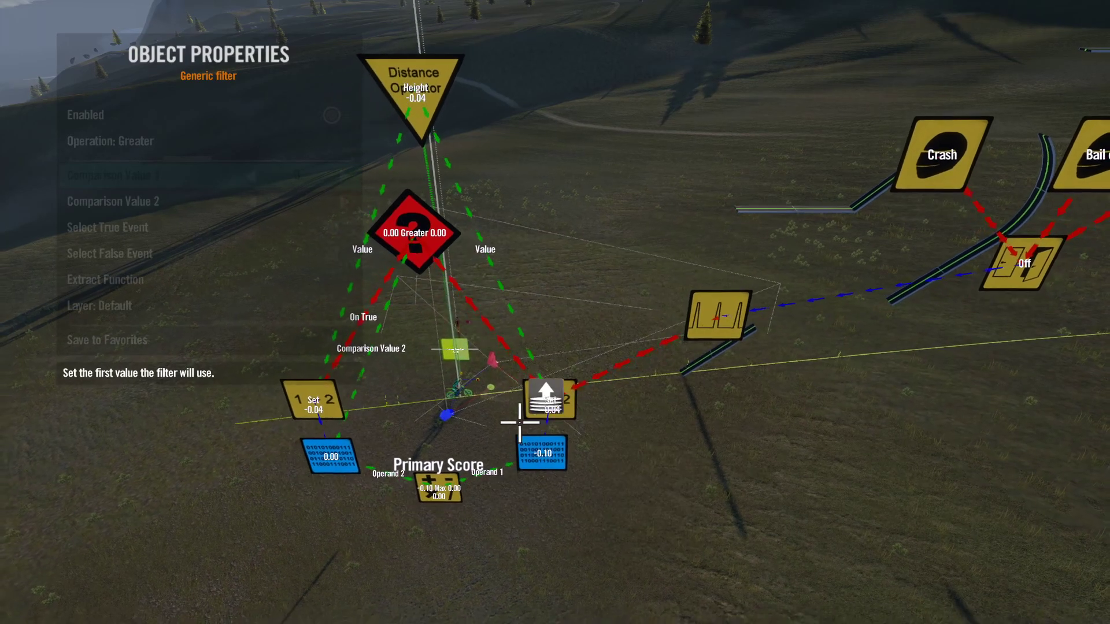
left_click(530, 453)
key("Escape")
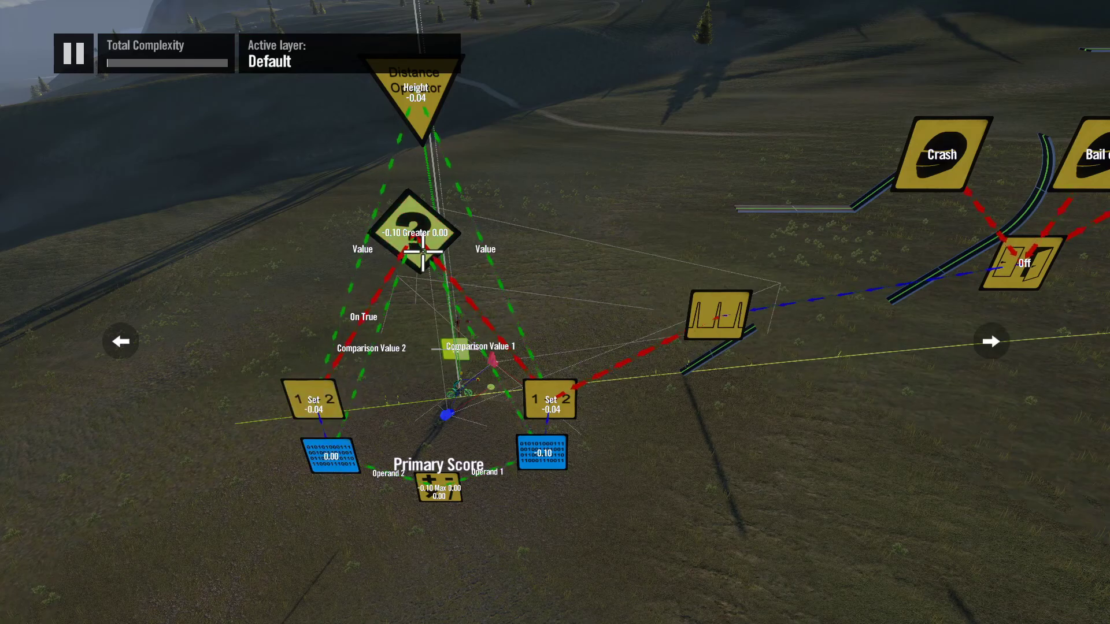
Step: Review the generic filter's comparison and event settings, and the Max operation with two operands on the Primary Score operator
key("Return")
key("Down")
key("Down")
key("Down")
key("Down")
key("Escape")
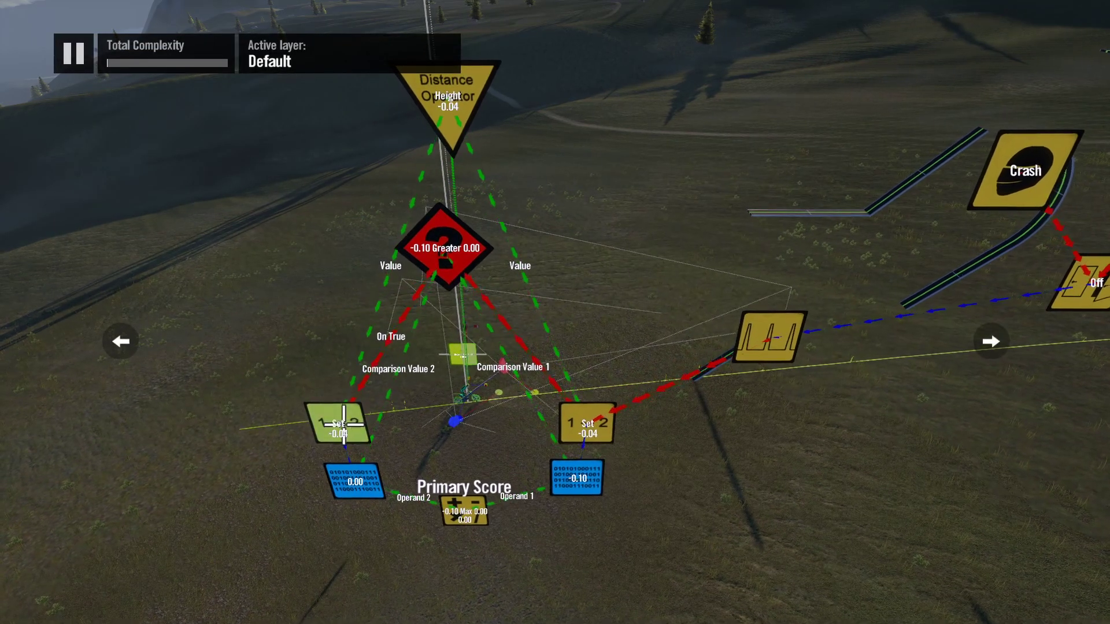
scroll(289, 583, "up", 3)
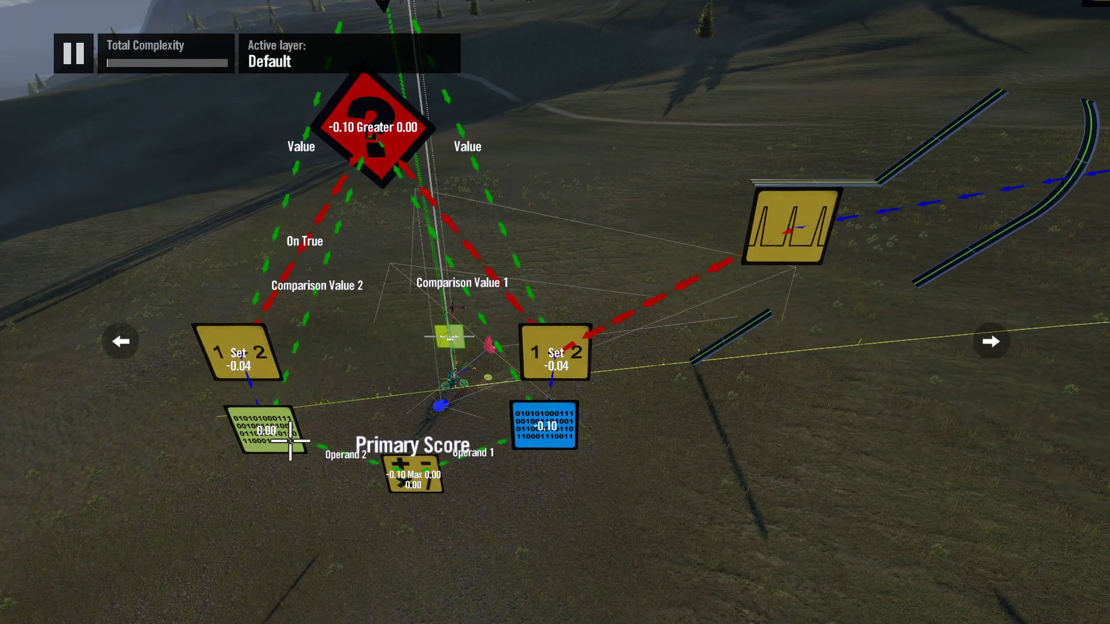
scroll(291, 444, "down", 1)
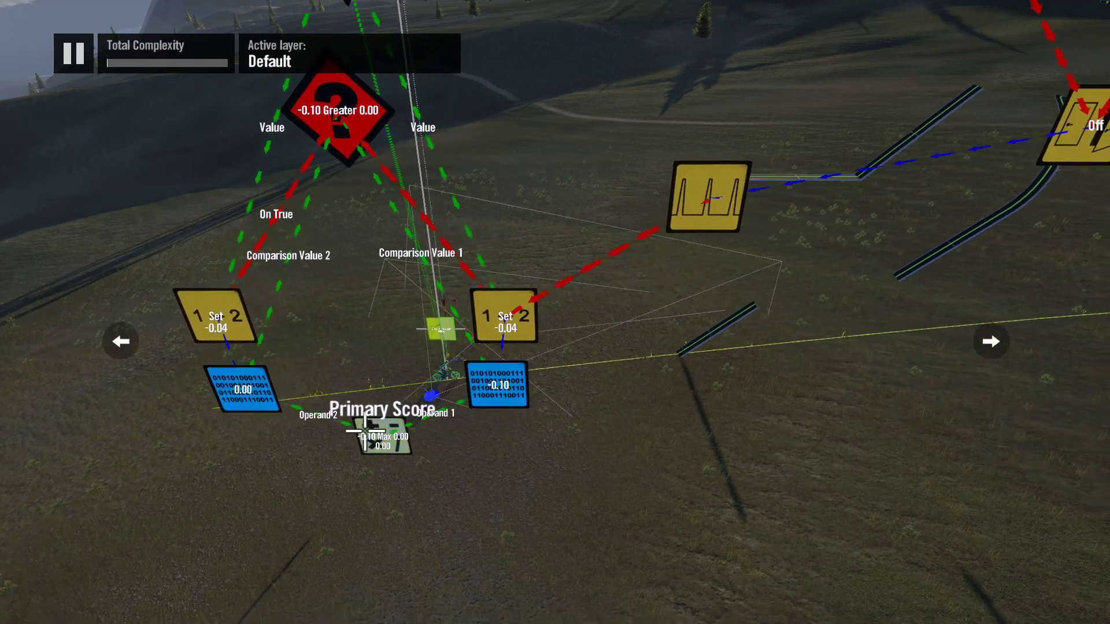
left_click(367, 432)
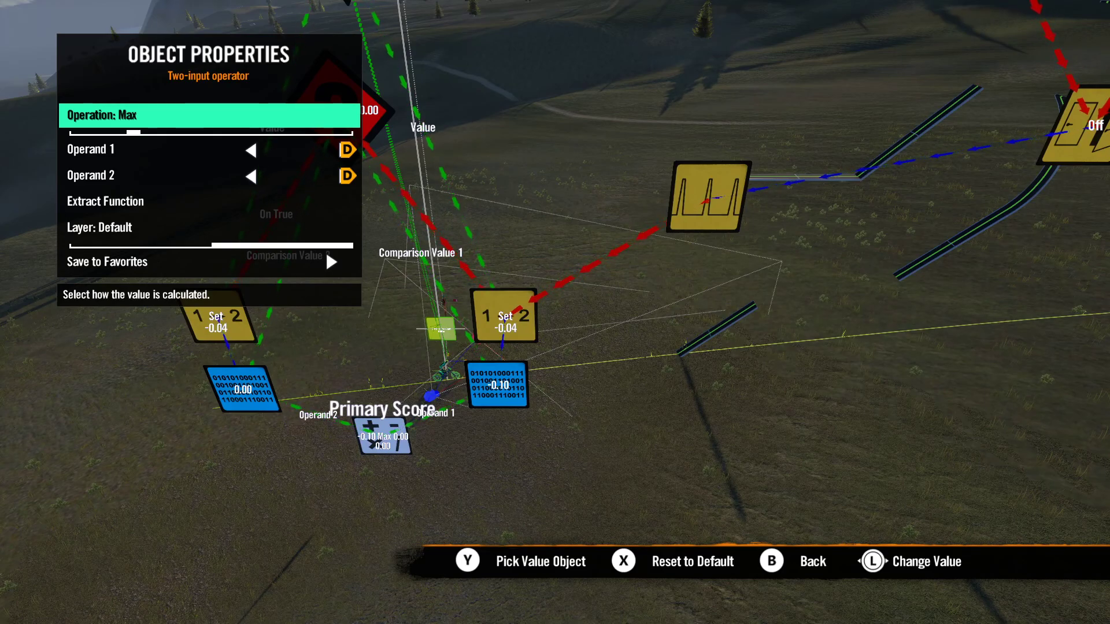
key("Escape")
Step: Look over the whole logic, from the height scoring chain to the crash, bail-out, delayed impulse and finish links
middle_click_drag(383, 433, 427, 417)
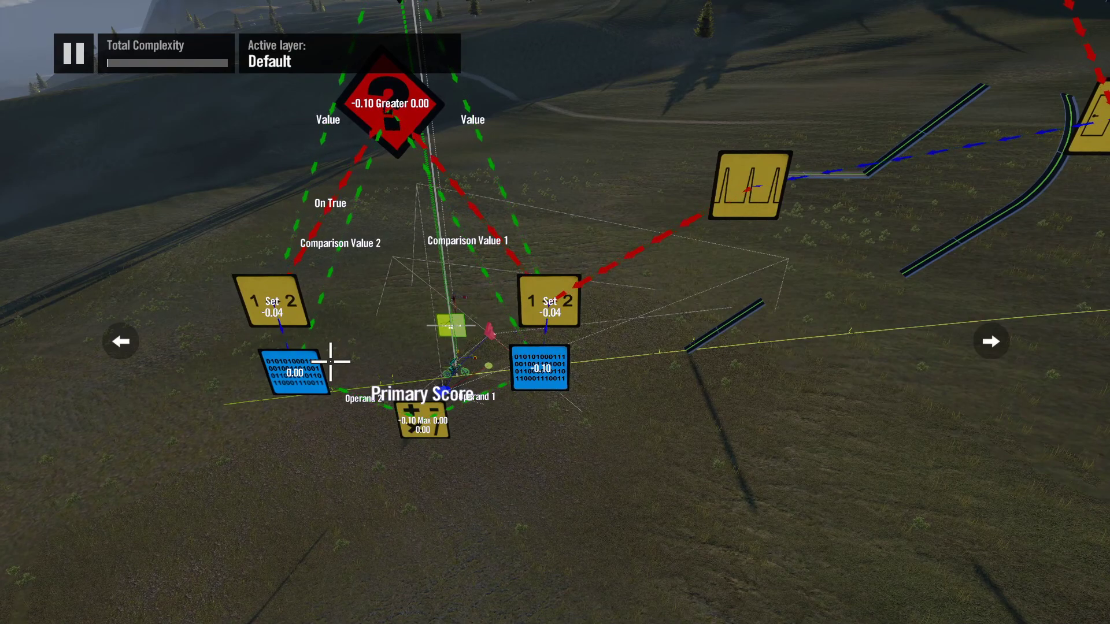
key("s")
key("d")
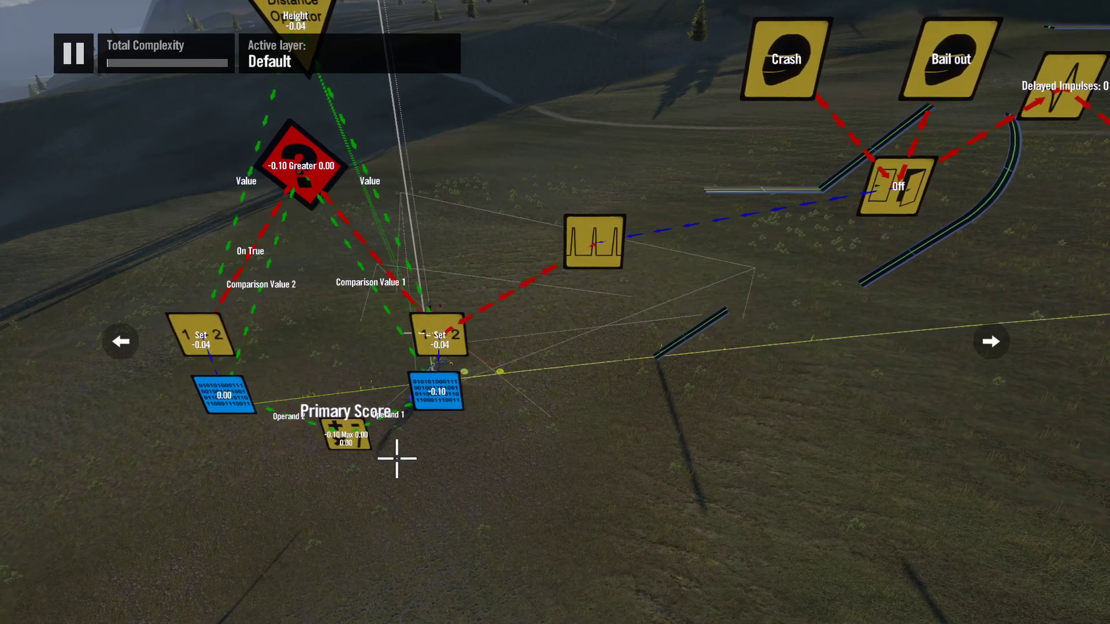
key("s")
key("d")
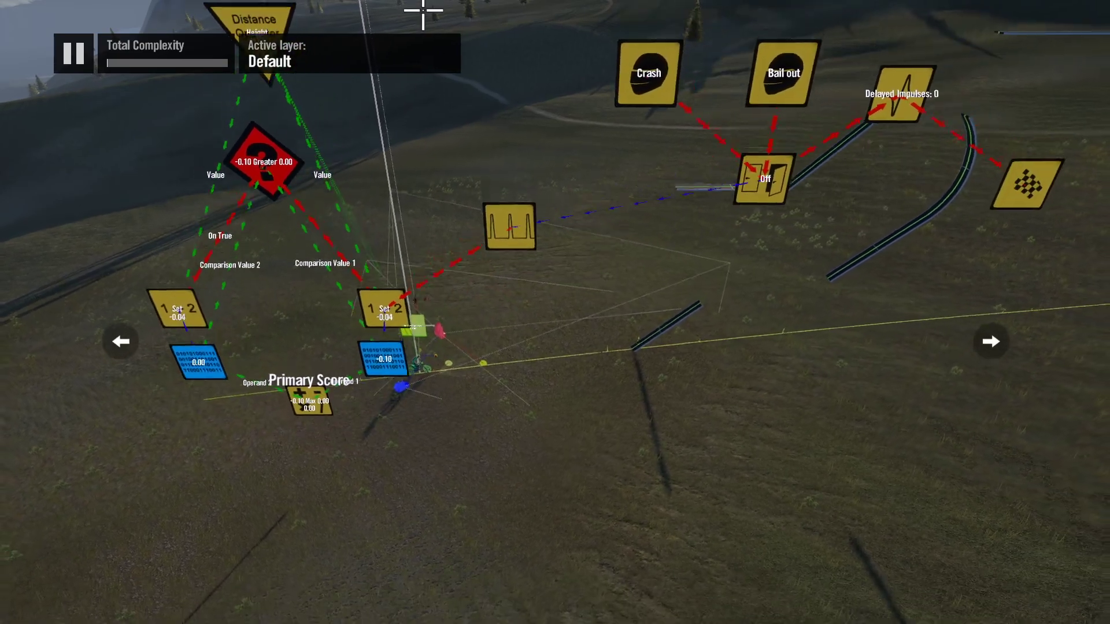
key("d")
key("w")
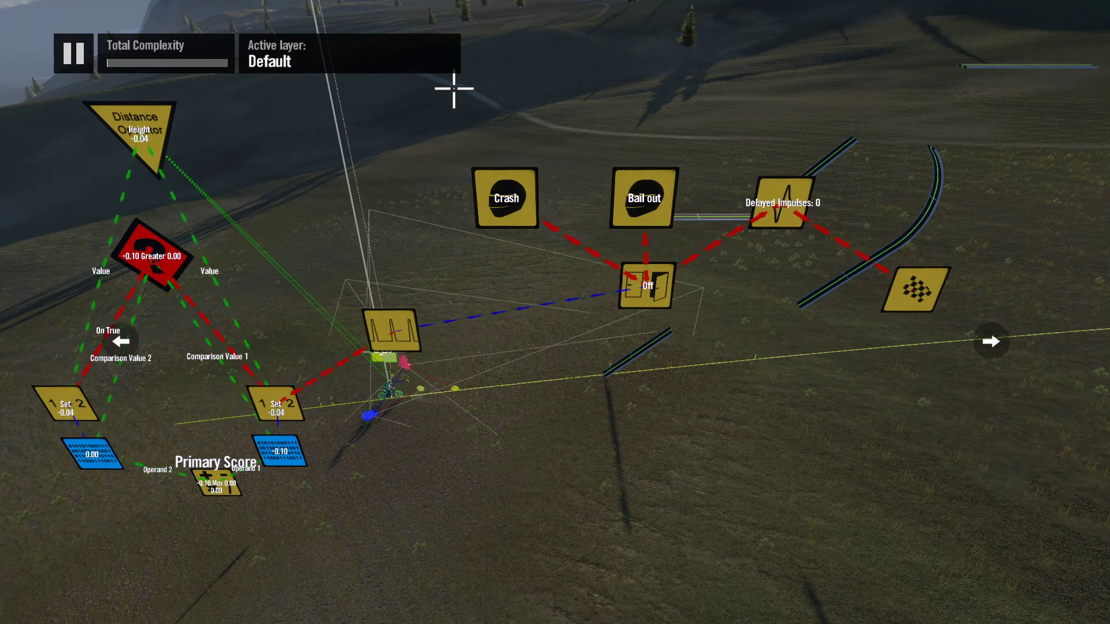
key("s")
key("a")
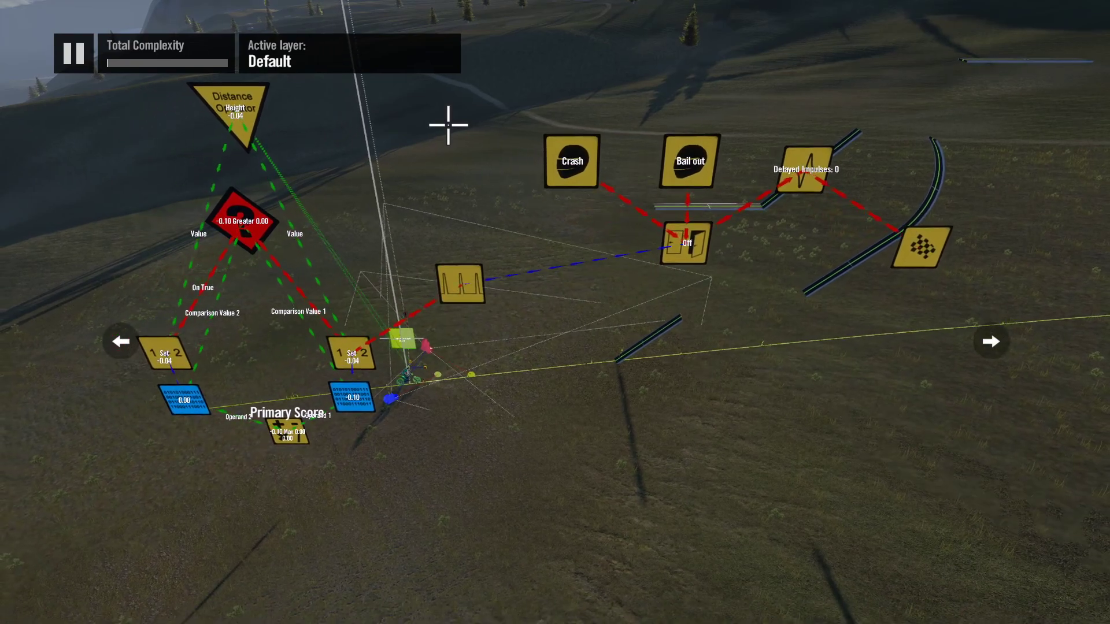
Step: Open the score and HUD settings within the track's game mode settings
key("Tab")
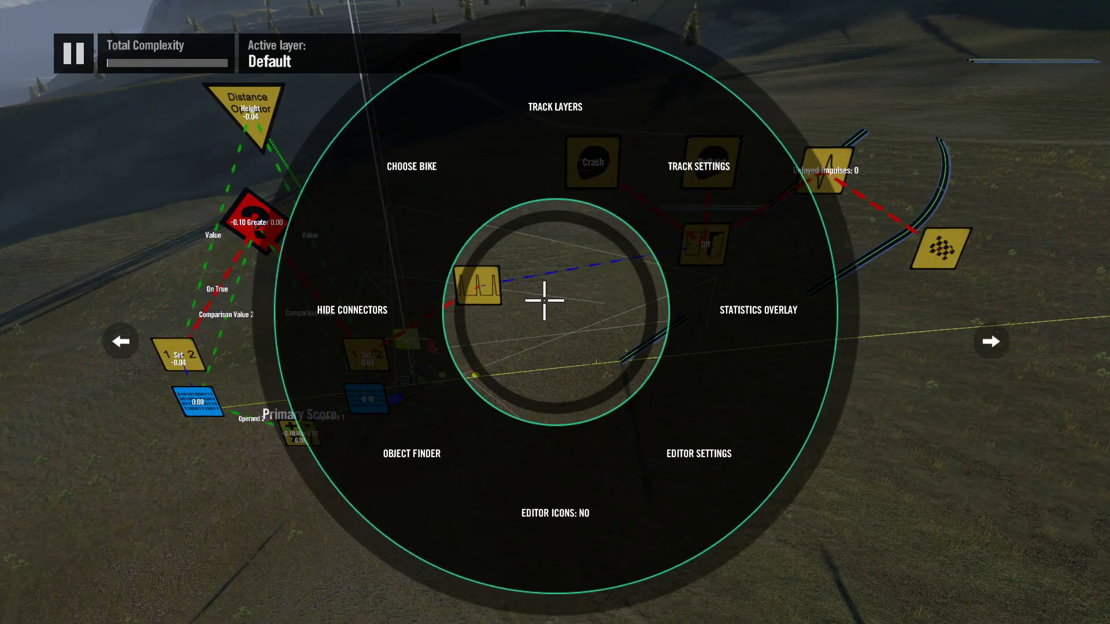
key("Return")
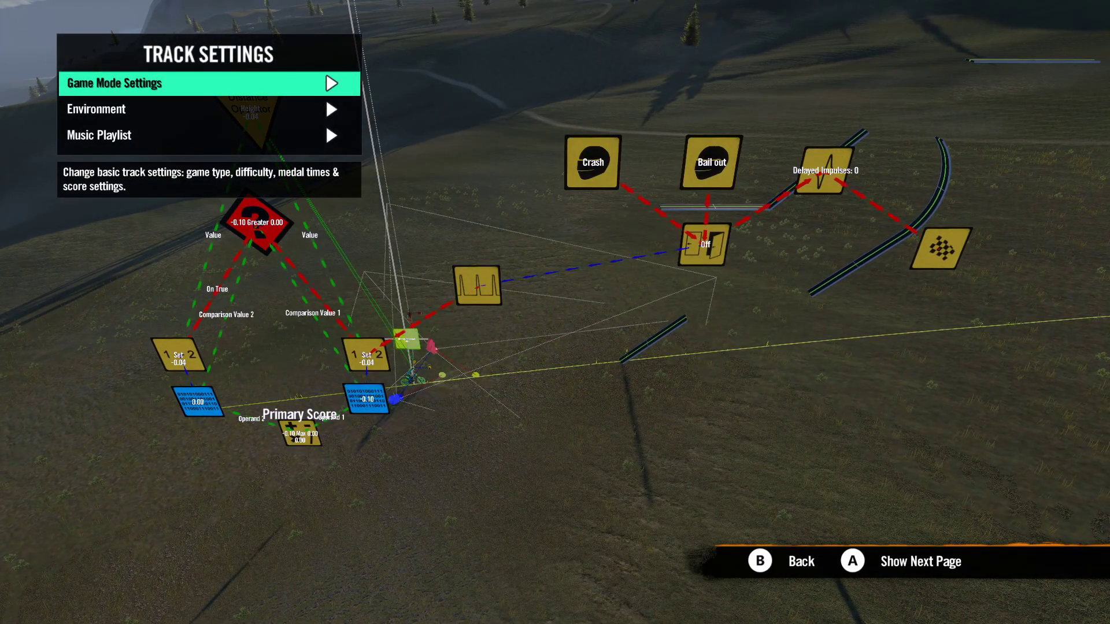
key("Return")
key("Down")
key("Down")
key("Down")
key("Down")
key("Down")
key("Down")
key("Down")
key("Down")
key("Down")
key("Return")
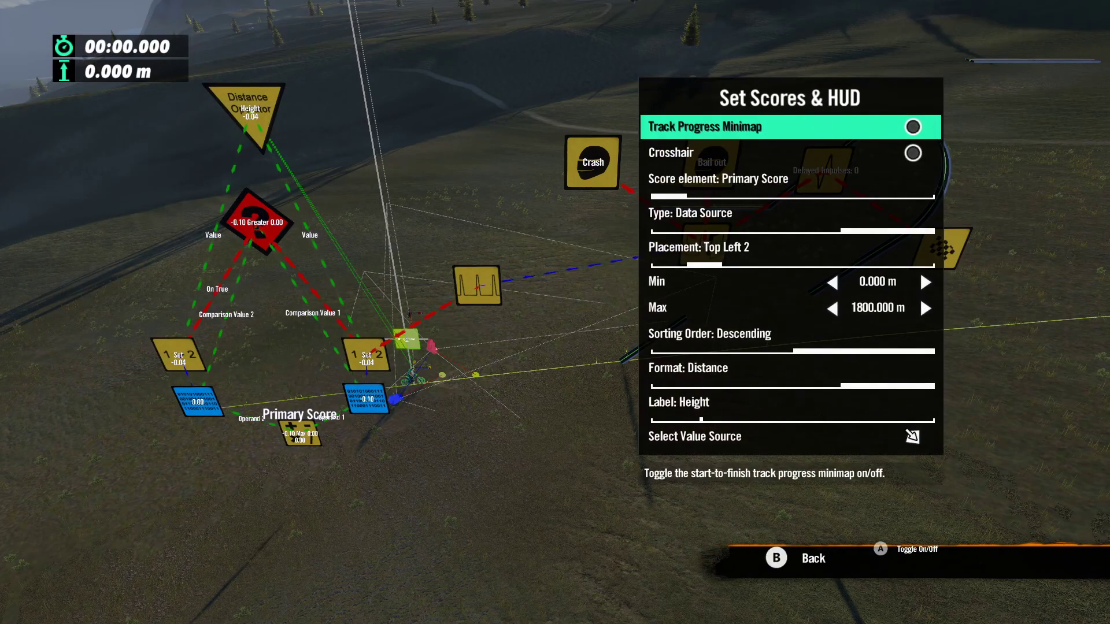
Step: Review the Primary Score's type and Min and Max limits, and try other HUD placements before restoring Top Left 2
key("Down")
key("Down")
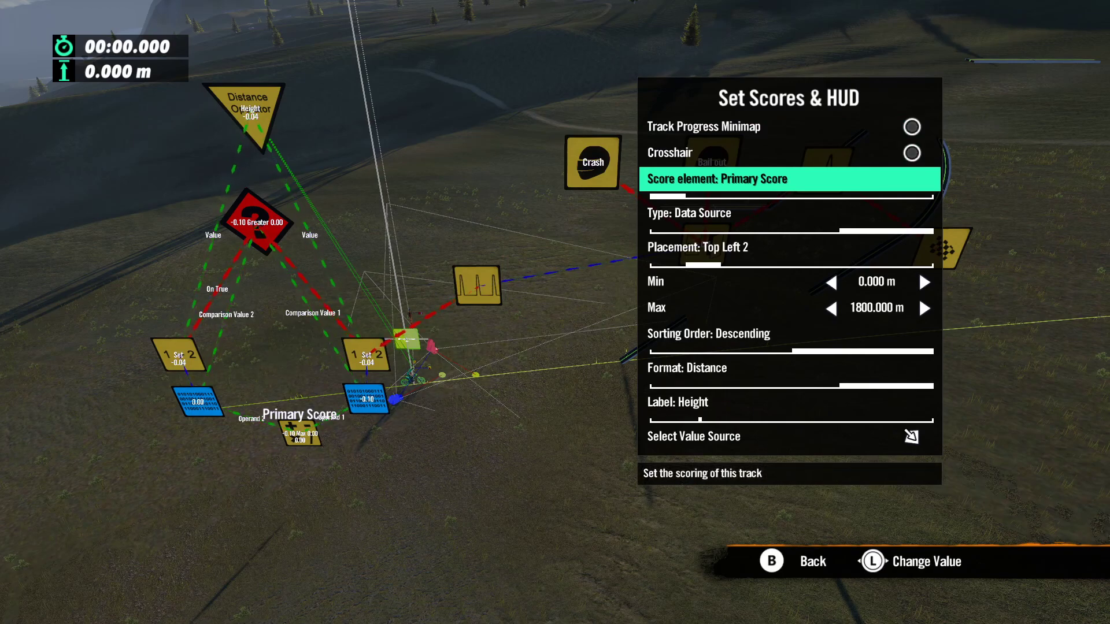
key("Down")
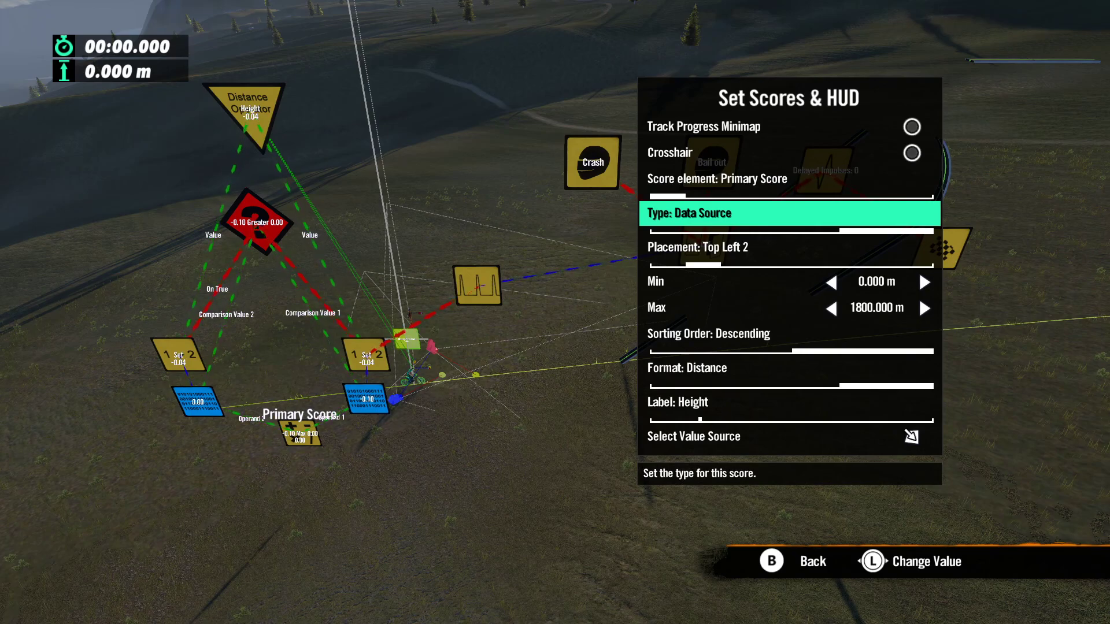
key("Down")
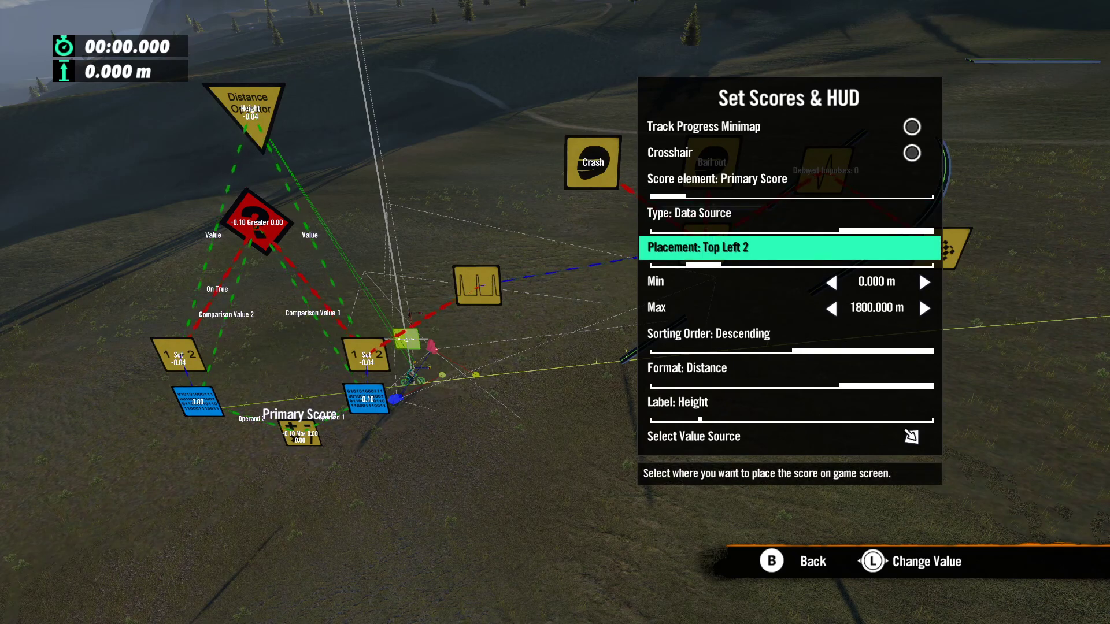
key("Right")
key("Right")
key("Left")
key("Left")
key("Down")
key("Down")
key("Down")
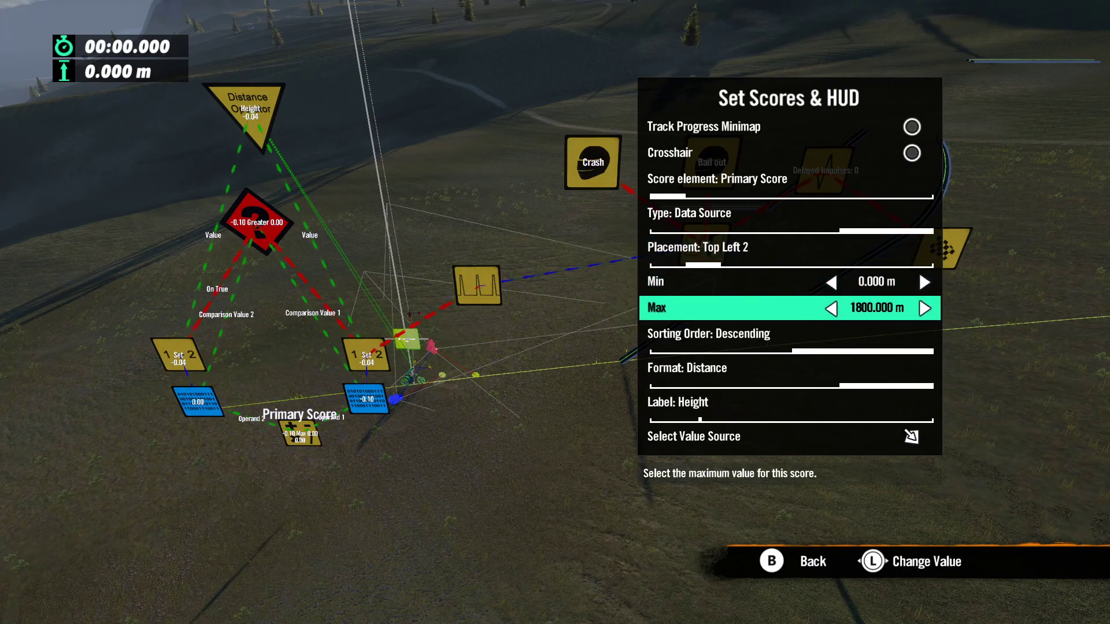
Step: Review the Primary Score's sorting order, format, label and value source, and close the track settings
key("Down")
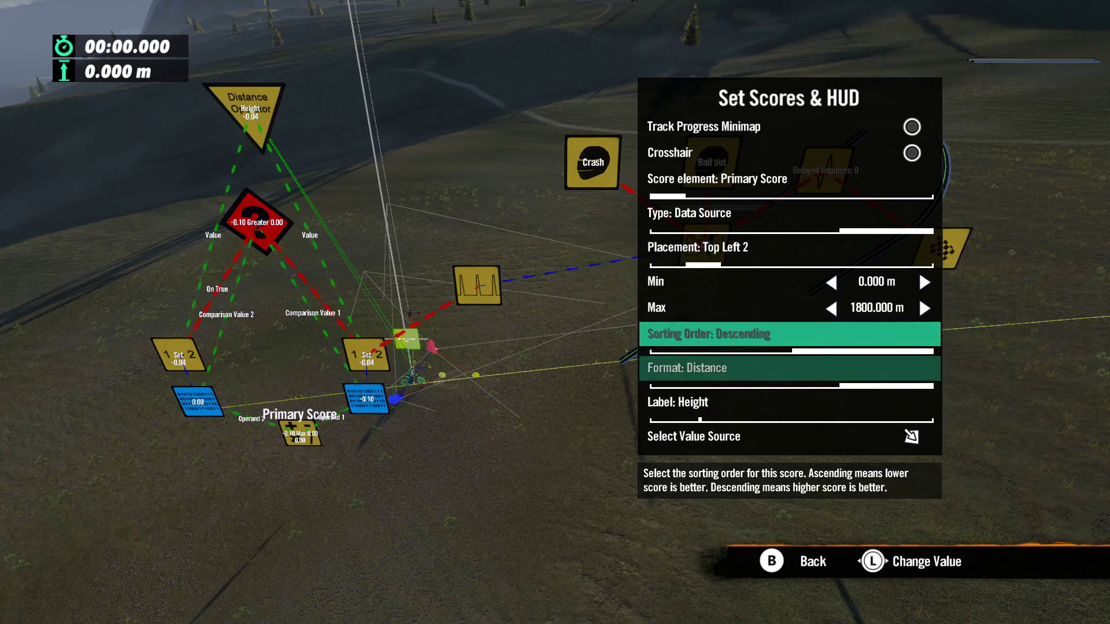
key("Down")
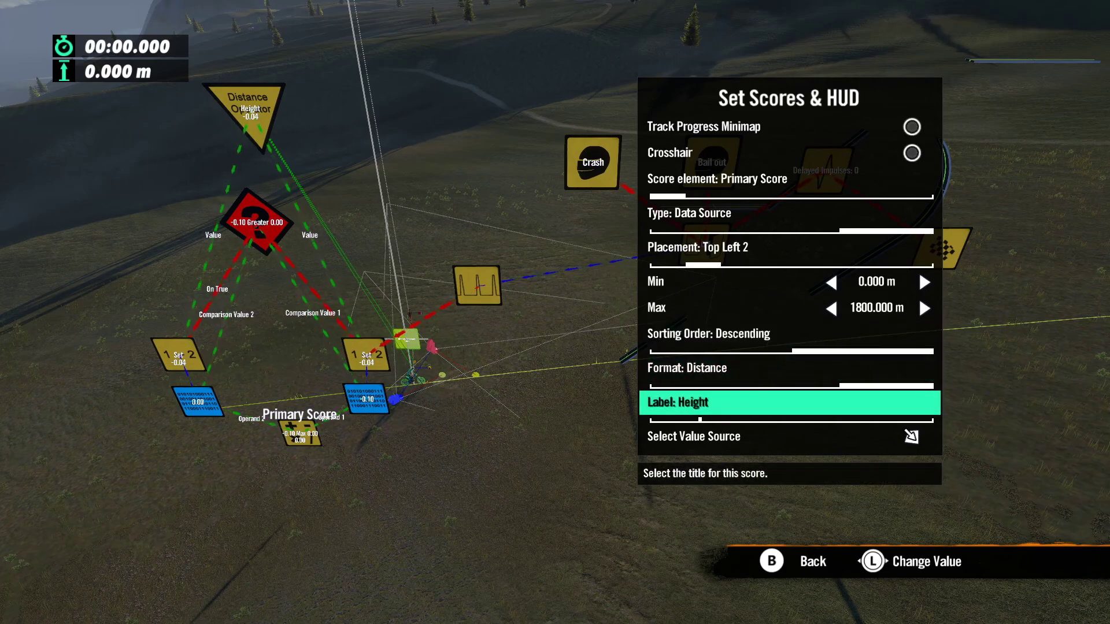
key("Down")
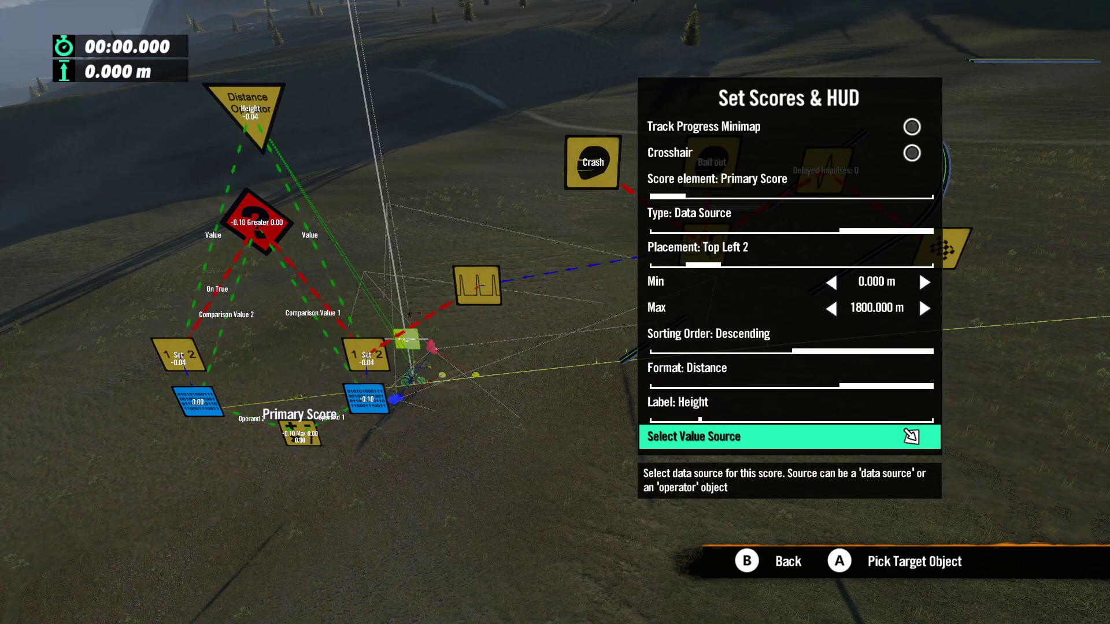
key("Escape")
key("Escape")
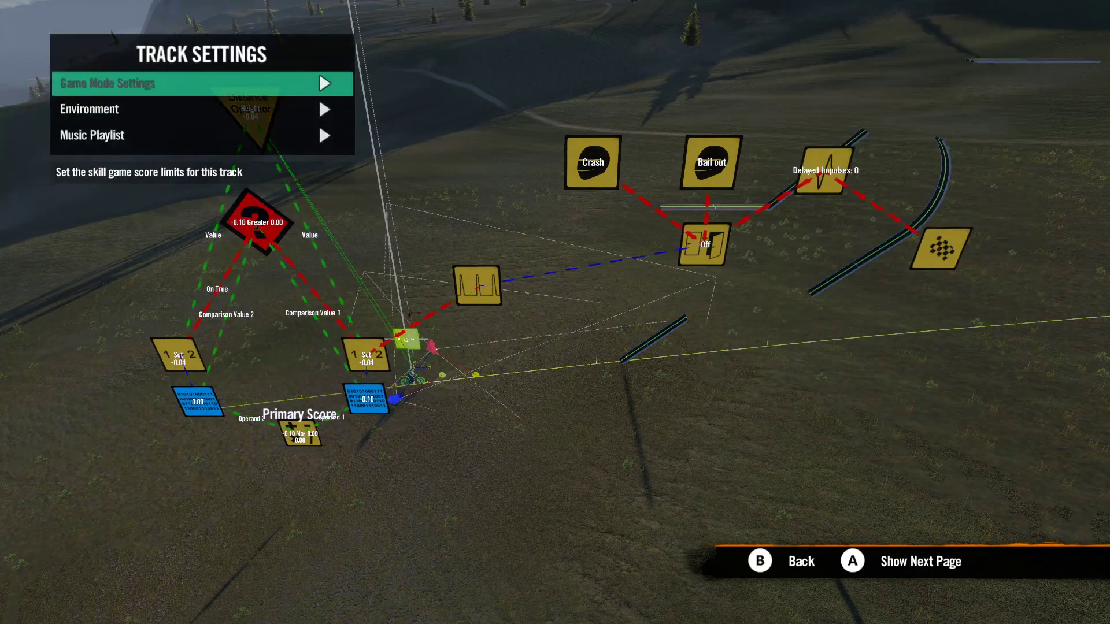
key("Escape")
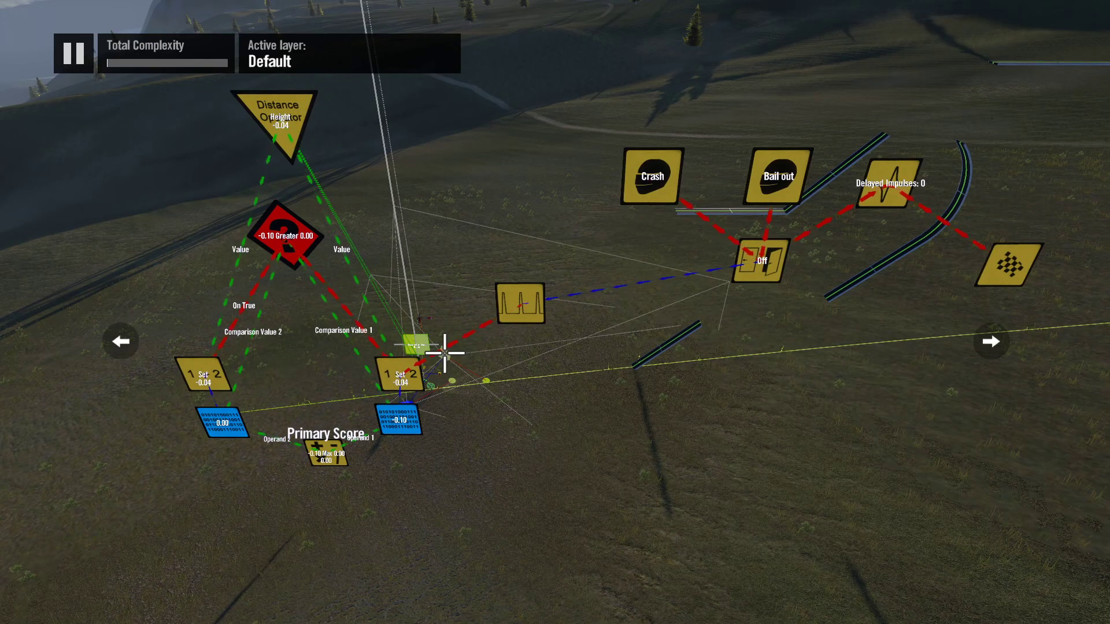
Step: Open the score and HUD settings within the track settings
key("Tab")
key("Return")
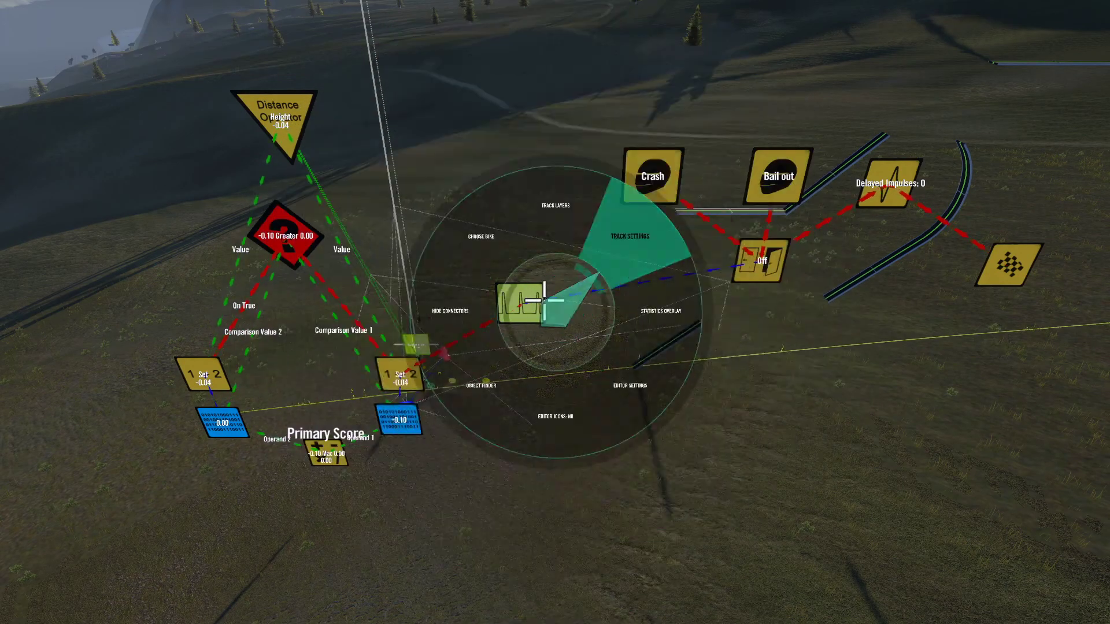
key("Return")
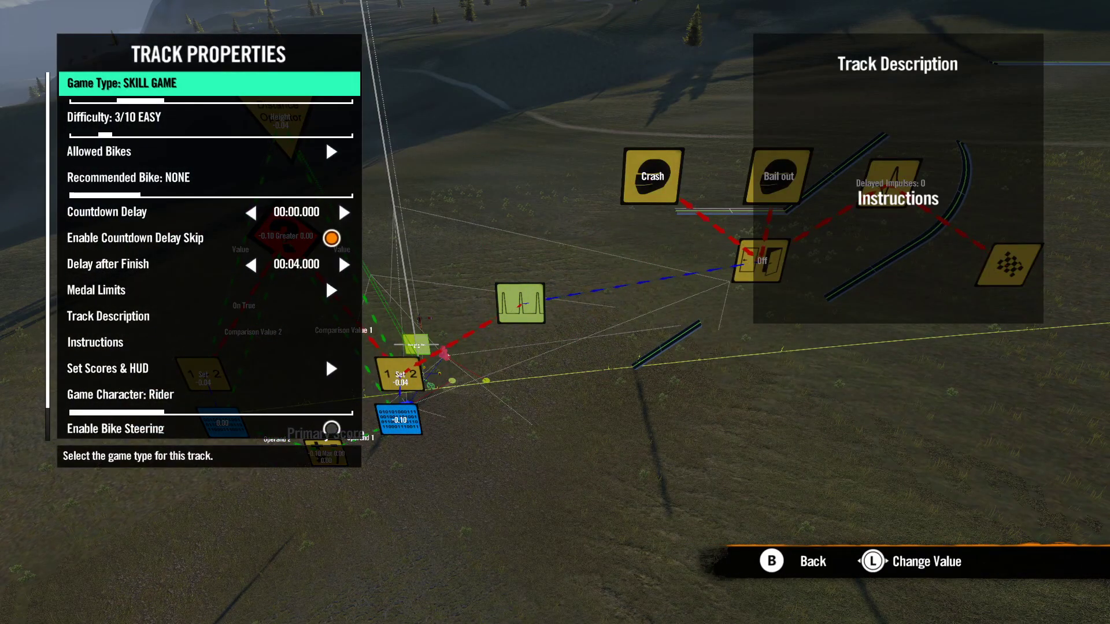
key("Down")
key("Down")
key("Down")
key("Down")
key("Down")
key("Down")
key("Down")
key("Down")
key("Down")
key("Down")
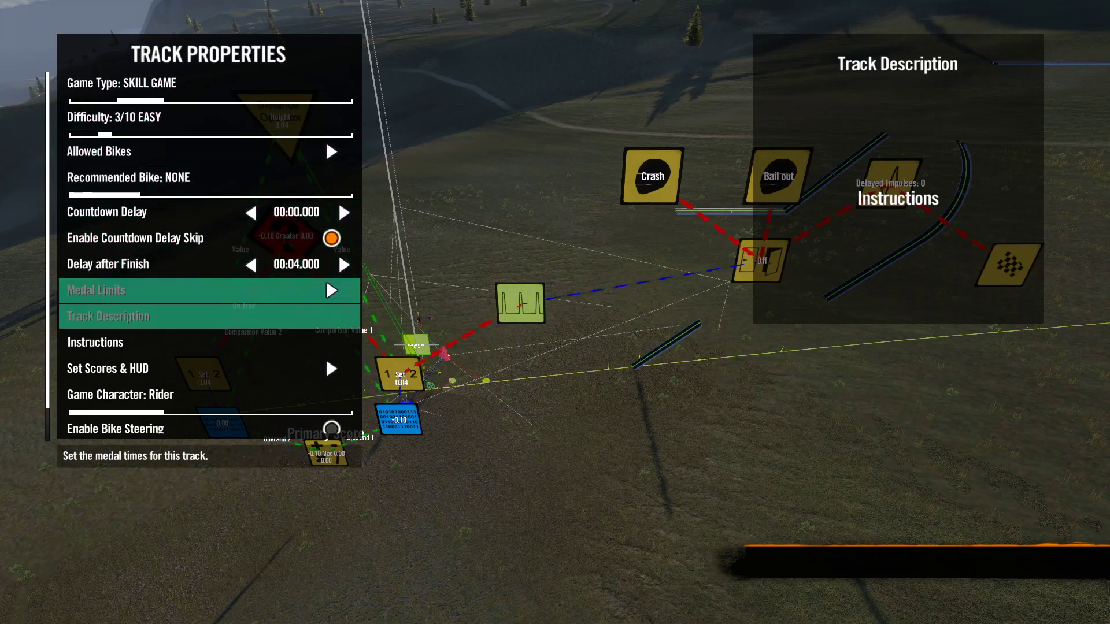
key("Return")
key("Down")
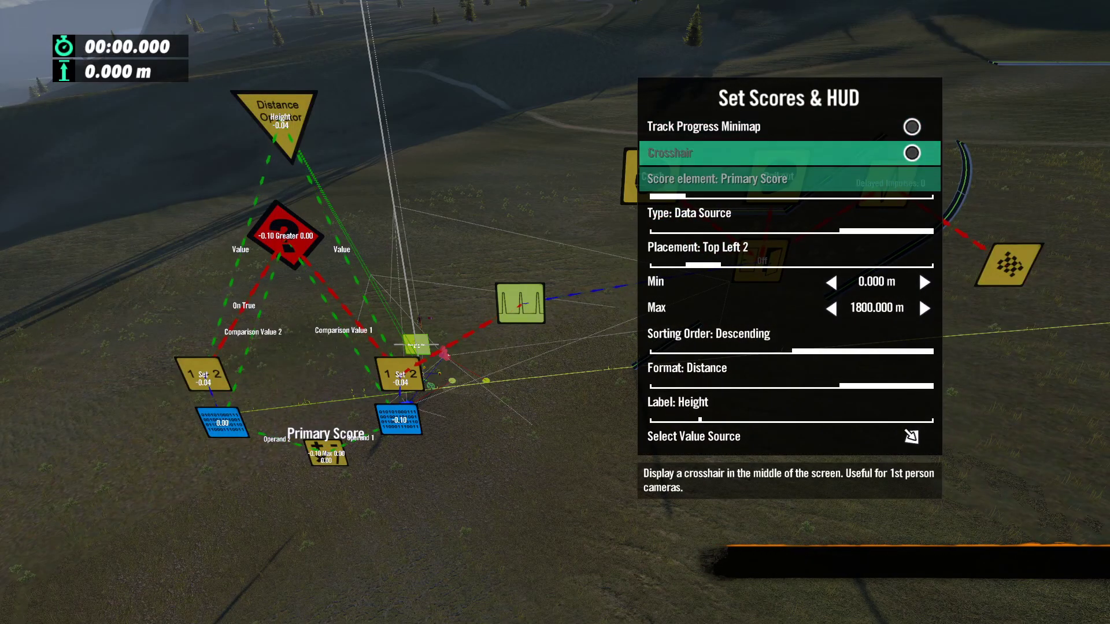
Step: Switch to the Counter 1 score element and try type None before restoring Time
key("Down")
key("Right")
key("Right")
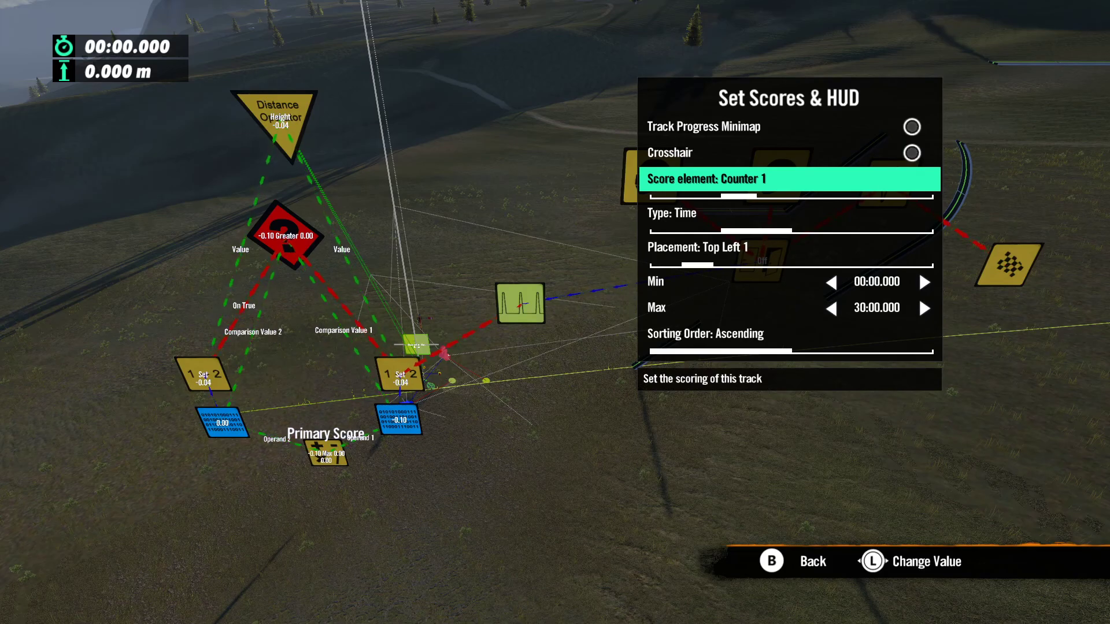
key("Down")
key("Left")
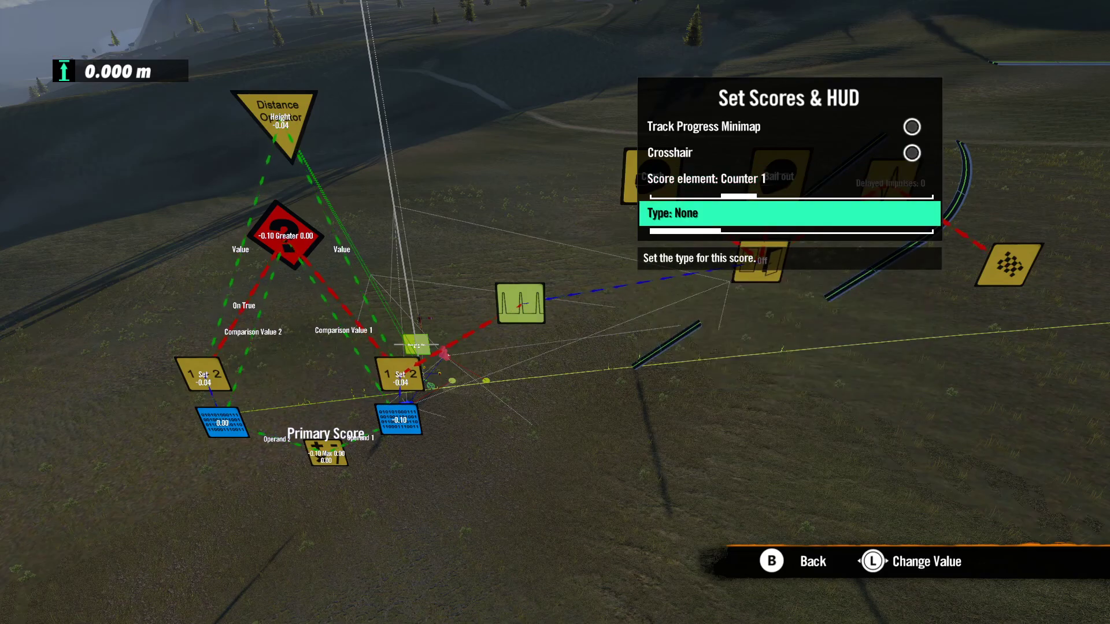
key("Right")
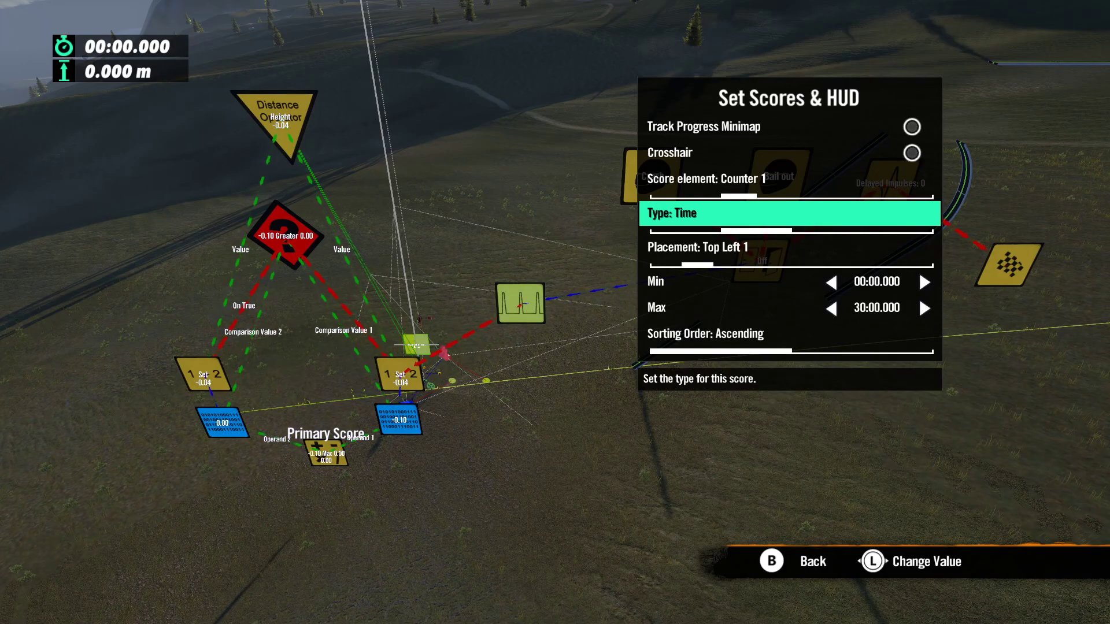
Step: Select the Counter 2 score element, compare the Time, Faults and Data Source types, and set it to Data Source
key("Up")
key("Right")
key("Down")
key("Right")
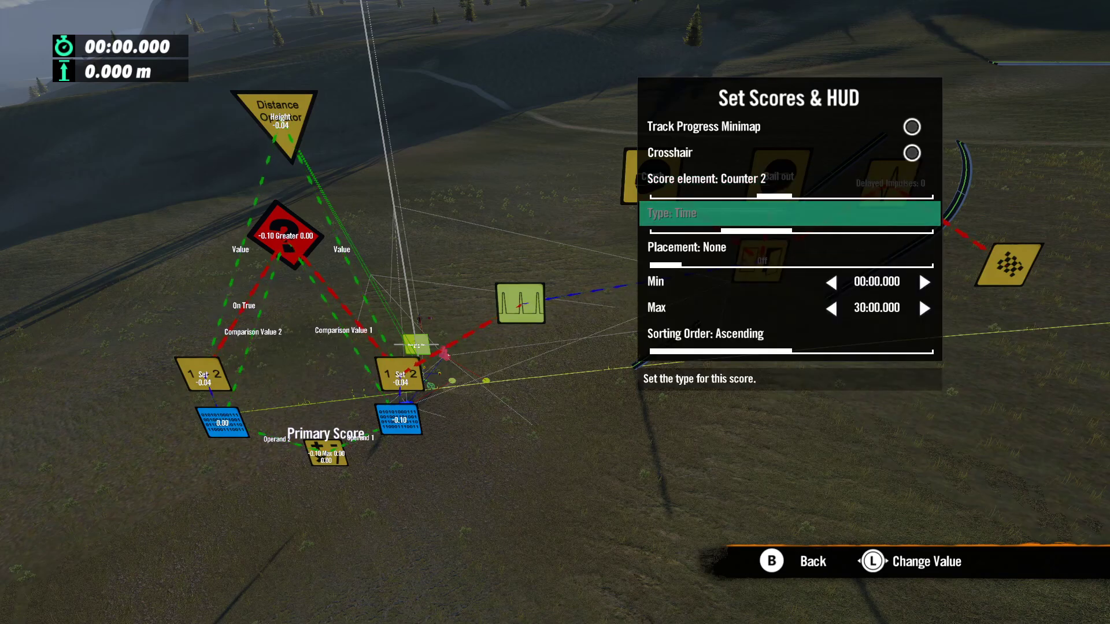
key("Right")
key("Right")
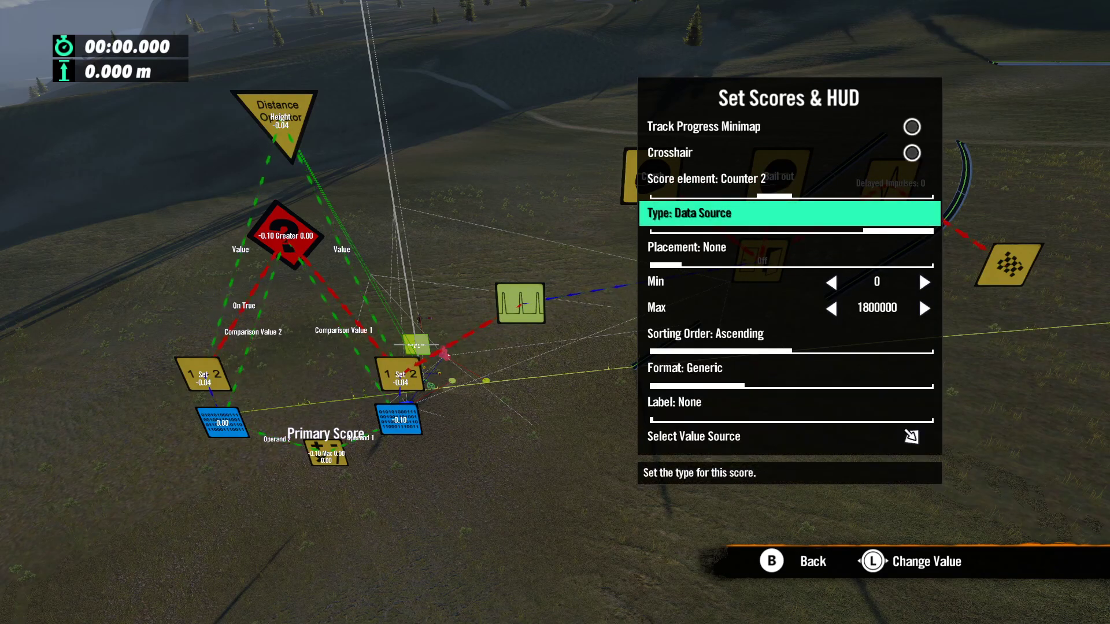
key("Left")
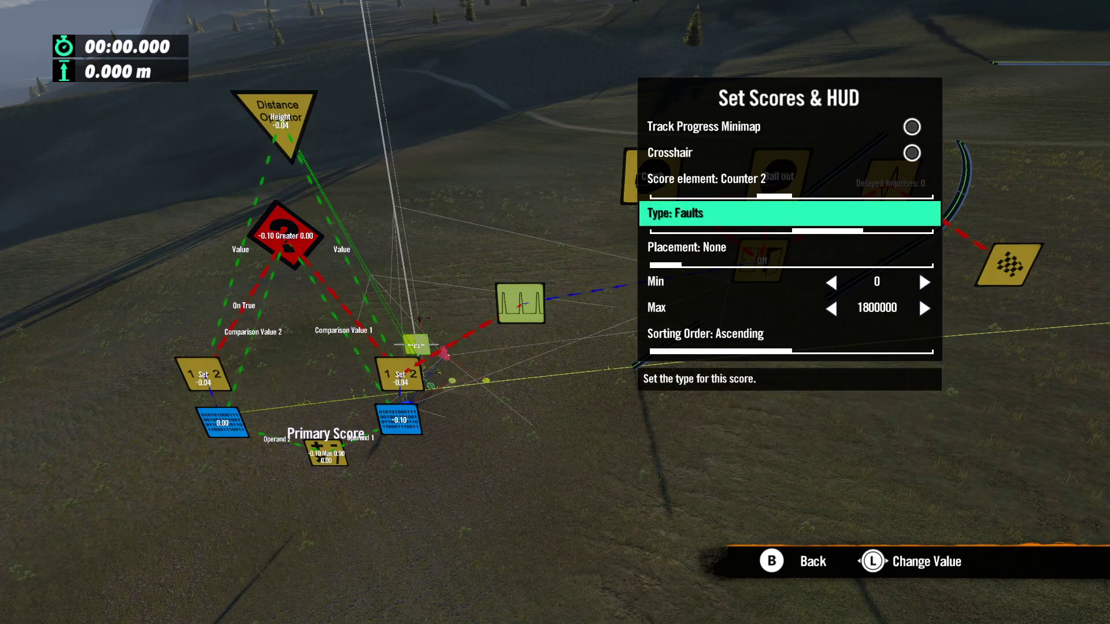
key("Left")
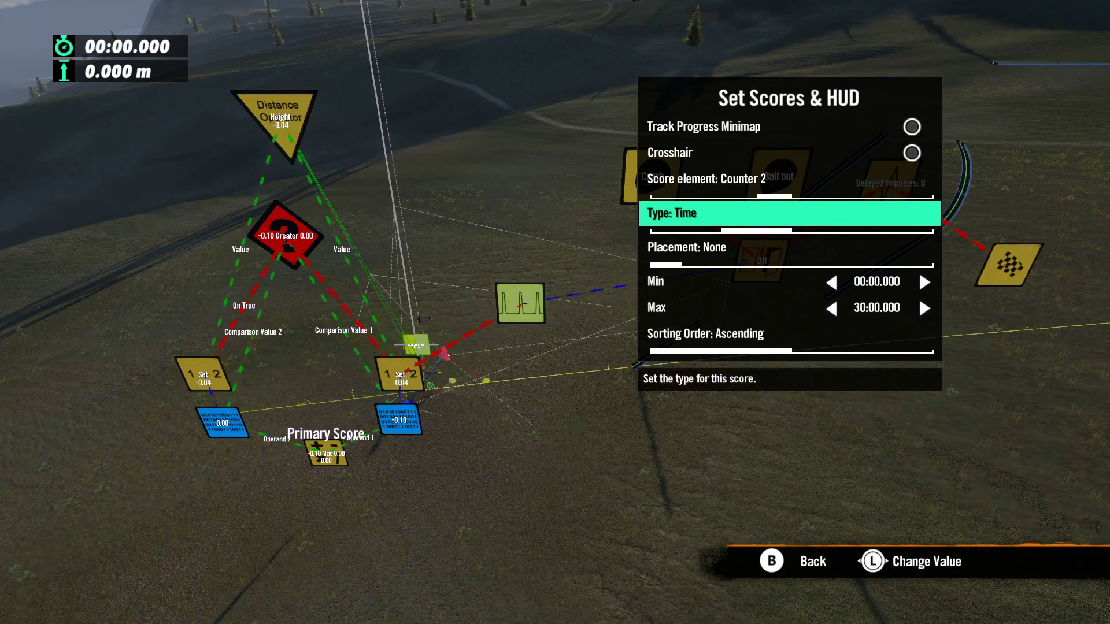
key("Right")
key("Right")
Step: Try other format and sorting order options for Counter 2, then restore Generic and Ascending
key("Down")
key("Down")
key("Down")
key("Down")
key("Down")
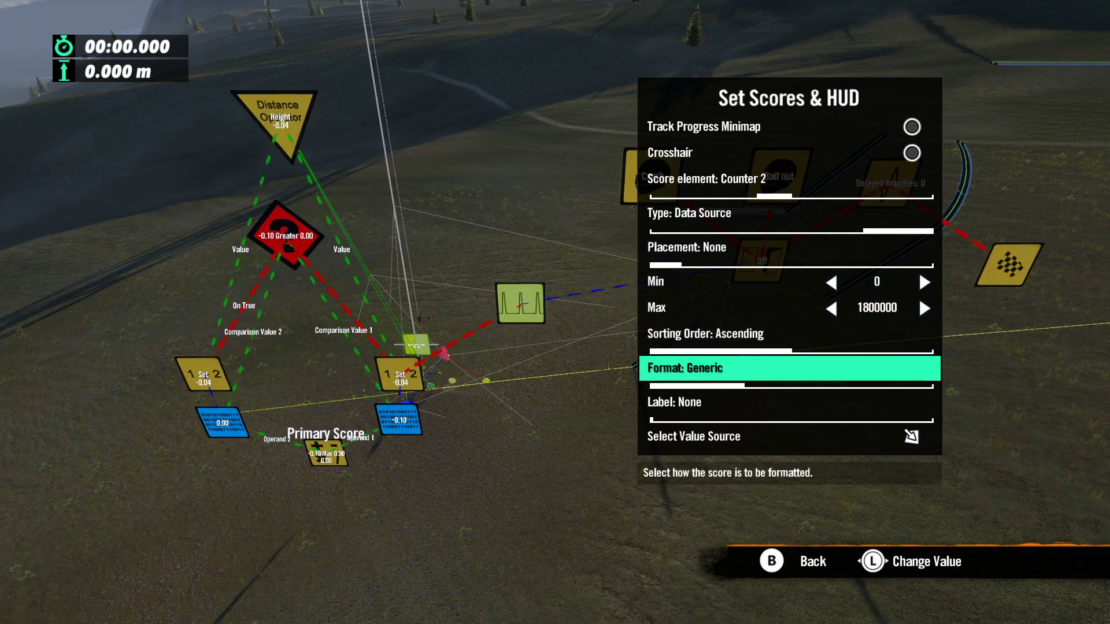
key("Right")
key("Right")
key("Left")
key("Left")
key("Up")
key("Right")
key("Left")
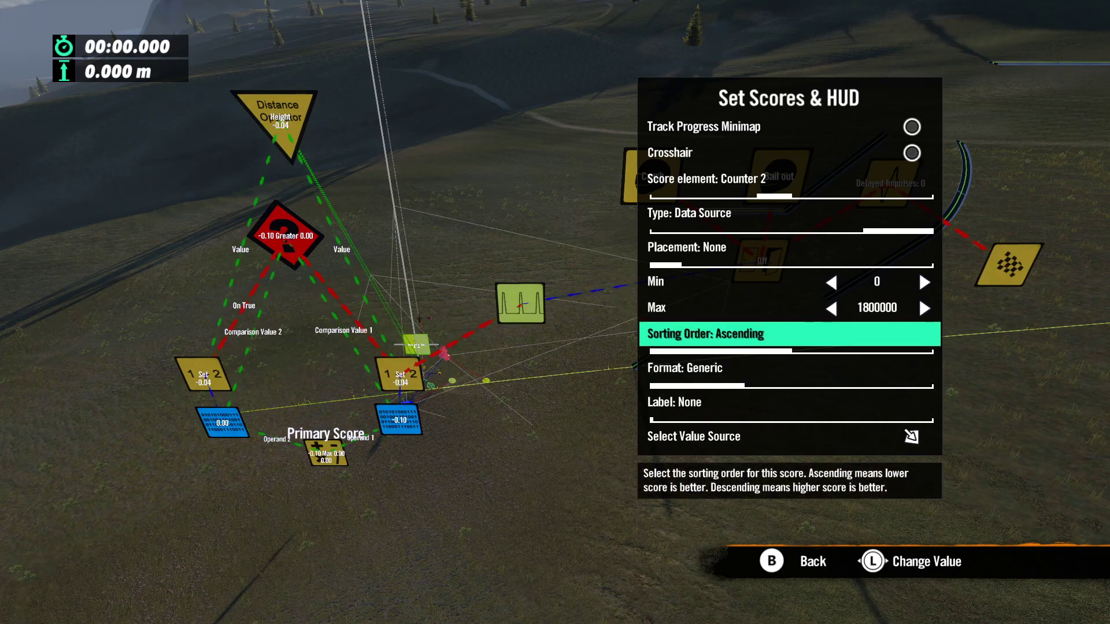
Step: Set Counter 2's HUD placement to Left
key("Up")
key("Up")
key("Up")
key("Up")
key("Up")
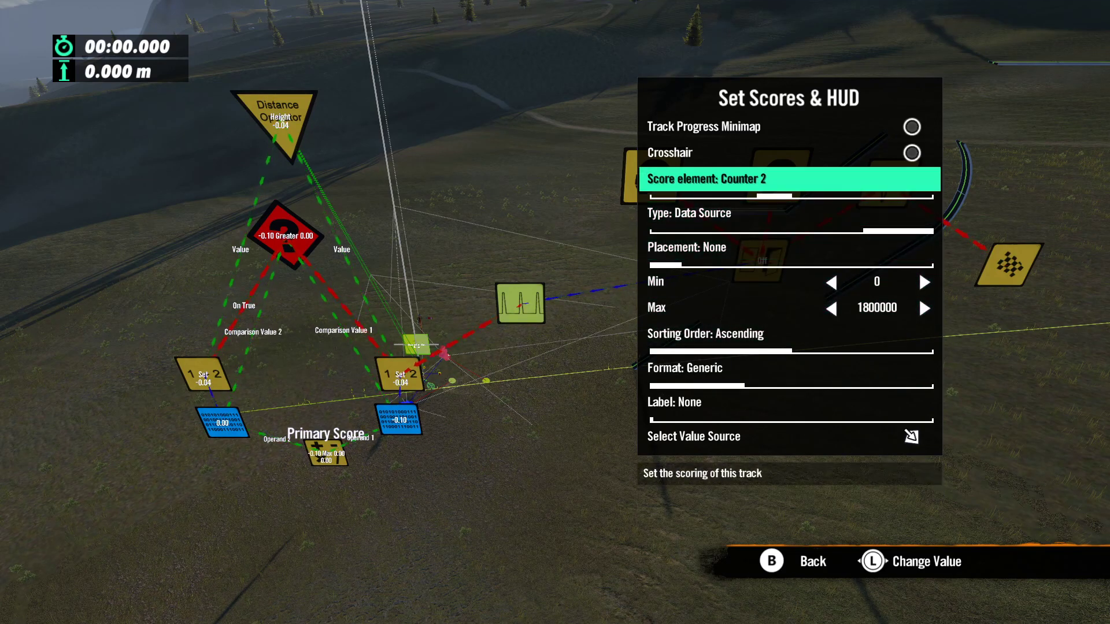
key("Left")
key("Right")
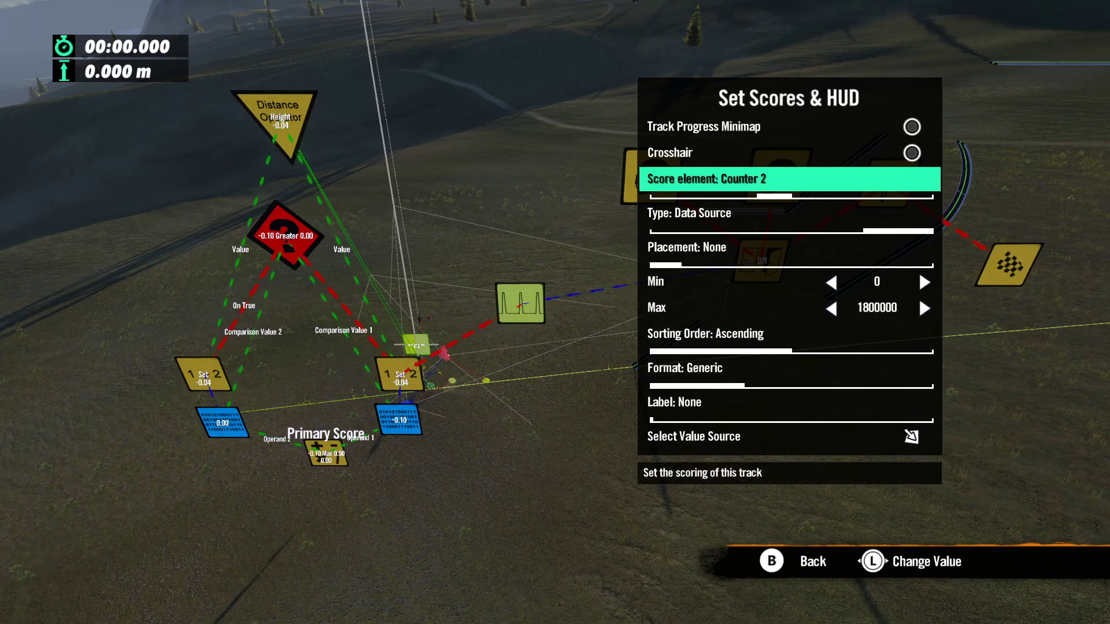
key("Down")
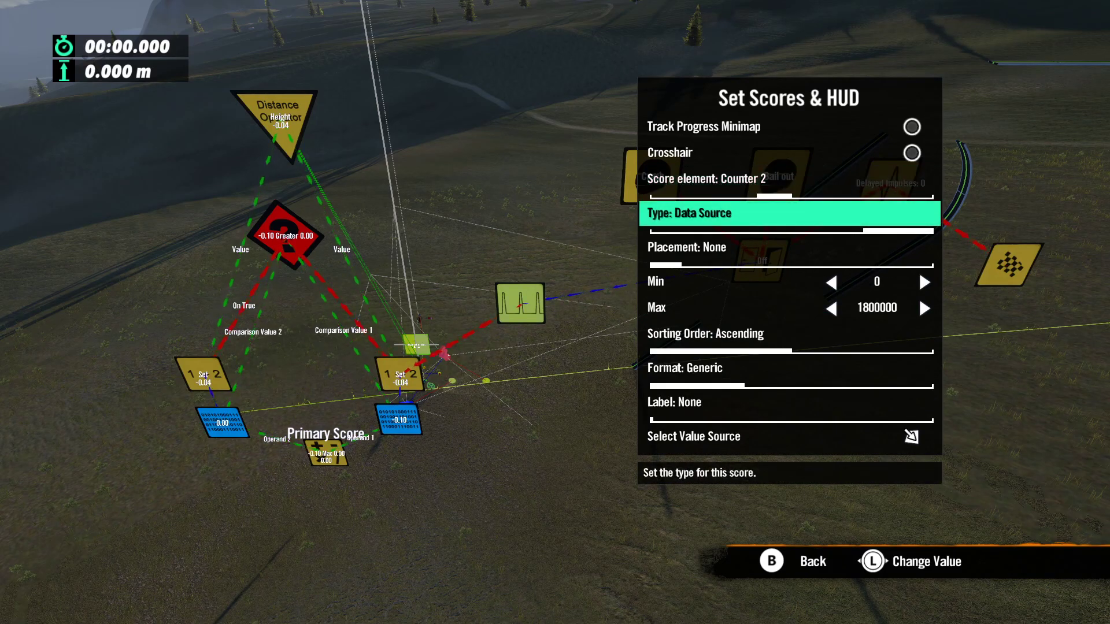
key("Down")
key("Right")
key("Right")
key("Right")
key("Right")
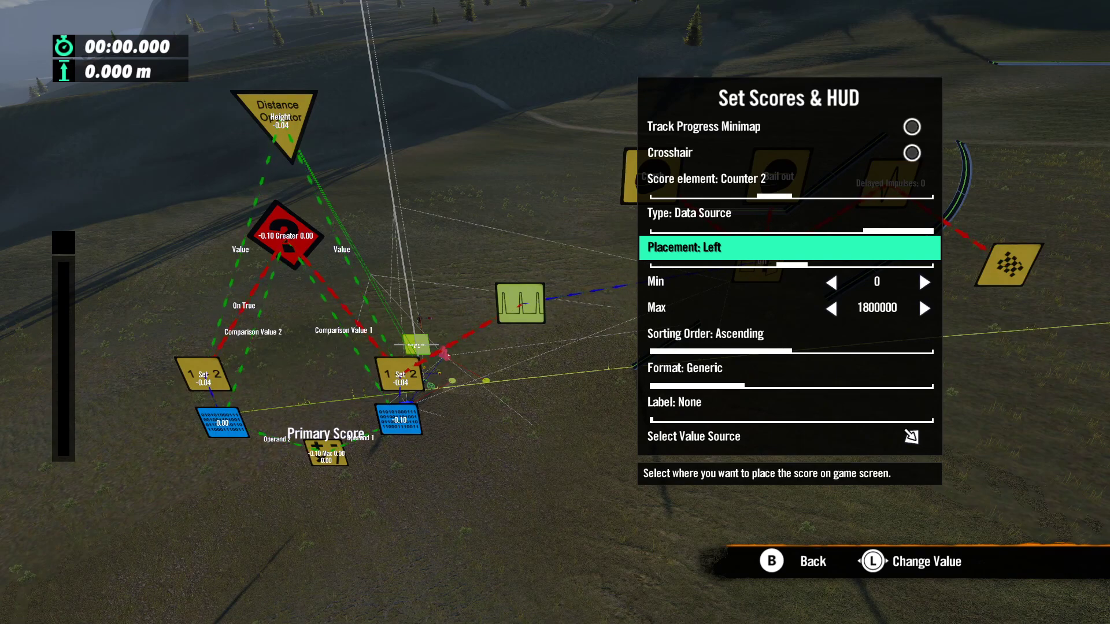
Step: Assign the Max operator as Counter 2's value source
key("Down")
key("Down")
key("Down")
key("Down")
key("Down")
key("Down")
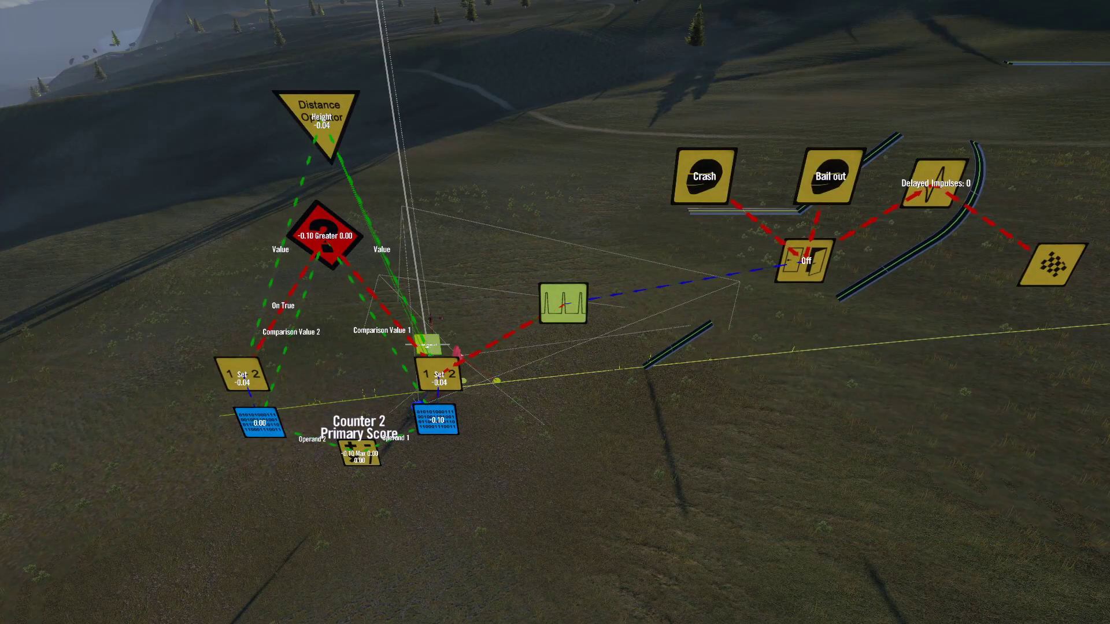
Step: Test-ride the track to check the HUD elements, and return to the editor
key("Escape")
key("Return")
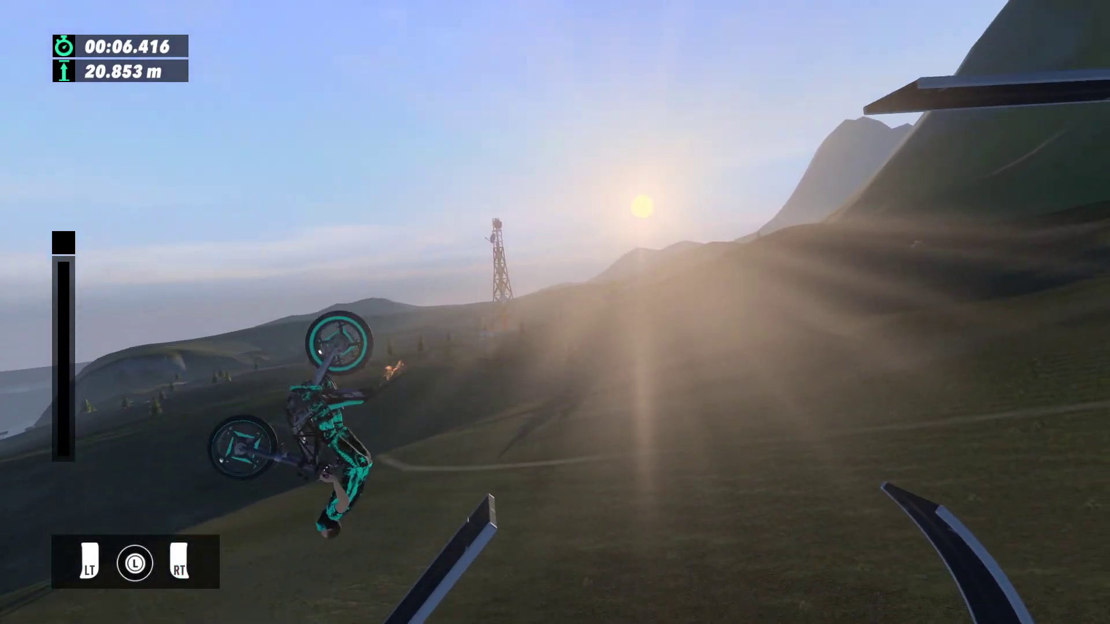
key("Escape")
key("Right")
key("Return")
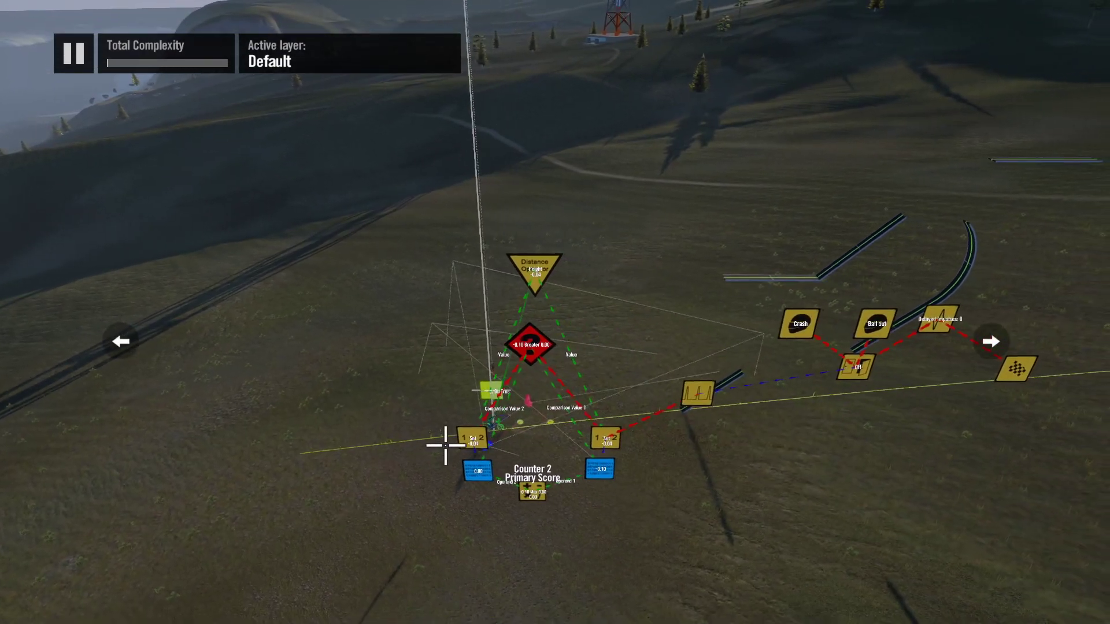
Step: Reopen the track's score and HUD settings and go to the Primary Score's placement
key("Tab")
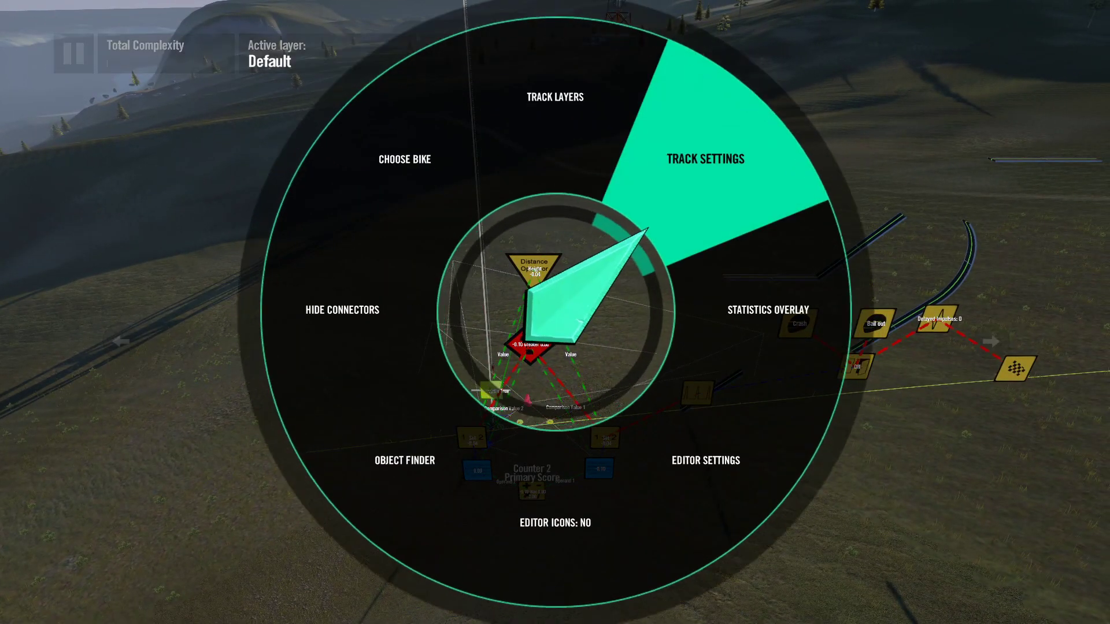
key("Return")
key("Return")
key("Return")
key("Down")
key("Down")
key("Down")
key("Down")
key("Down")
key("Down")
key("Down")
key("Down")
key("Down")
key("Down")
key("Return")
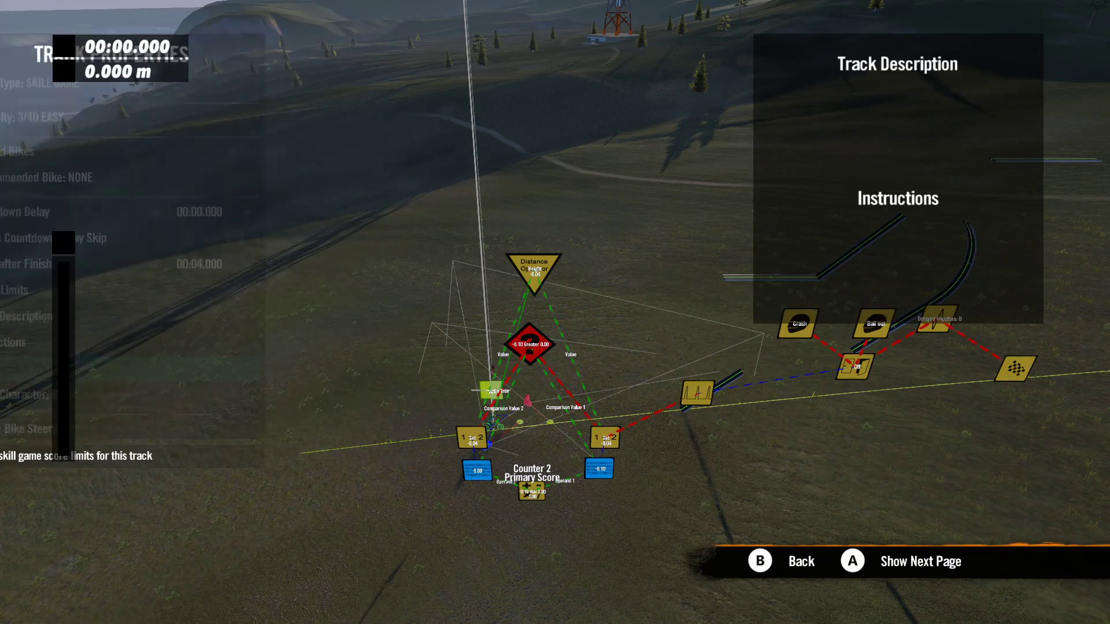
key("Down")
Step: Set Counter 2's placement and type back to None
key("Down")
key("Down")
key("Down")
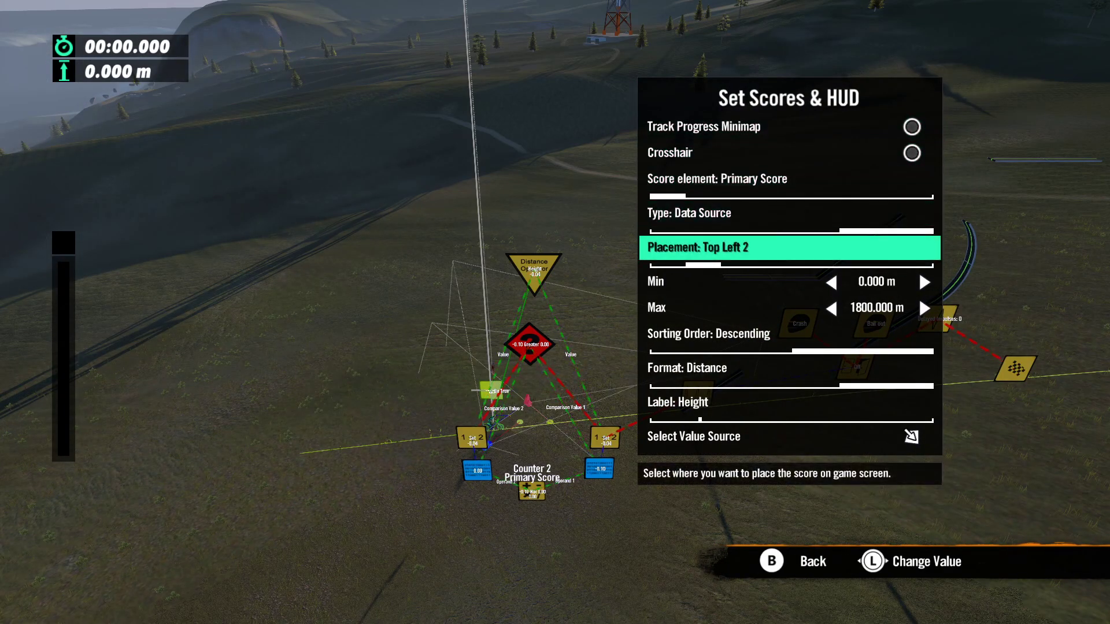
key("Up")
key("Up")
key("Right")
key("Right")
key("Down")
key("Down")
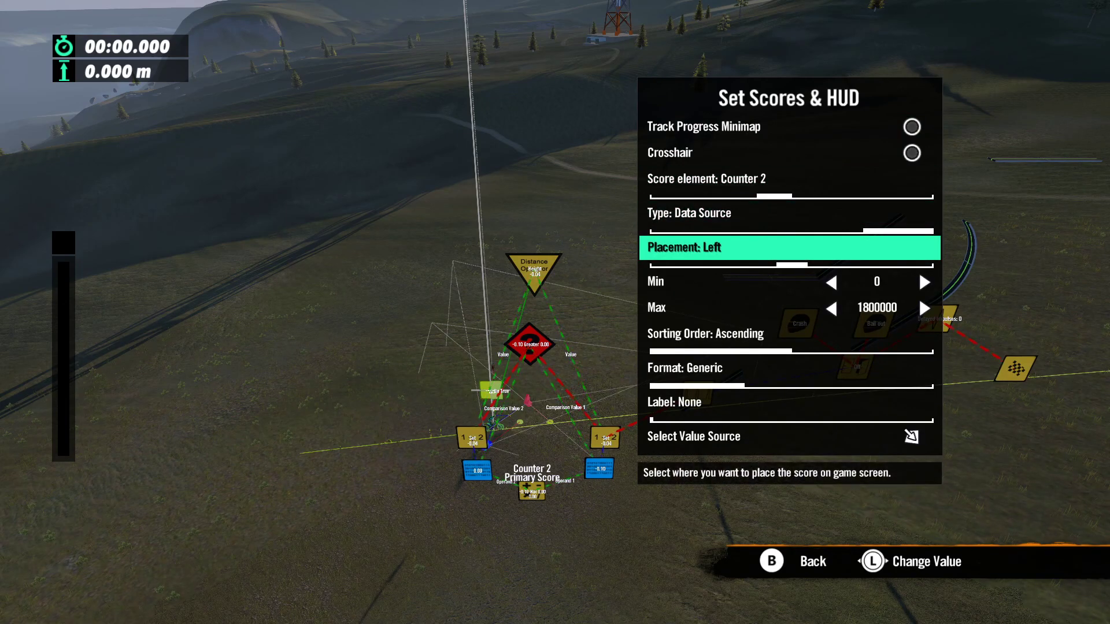
key("Left")
key("Left")
key("Left")
key("Left")
key("Up")
key("Left")
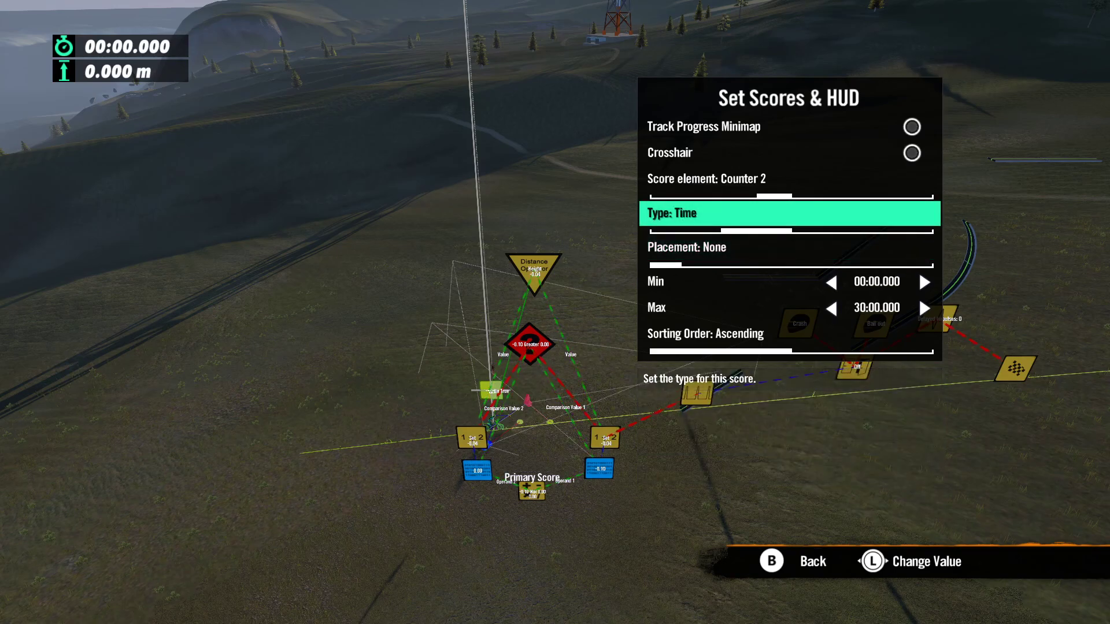
Step: Return to the Primary Score element, review its placement, limits, format, label and value source, and close the track settings
key("Left")
key("Up")
key("Left")
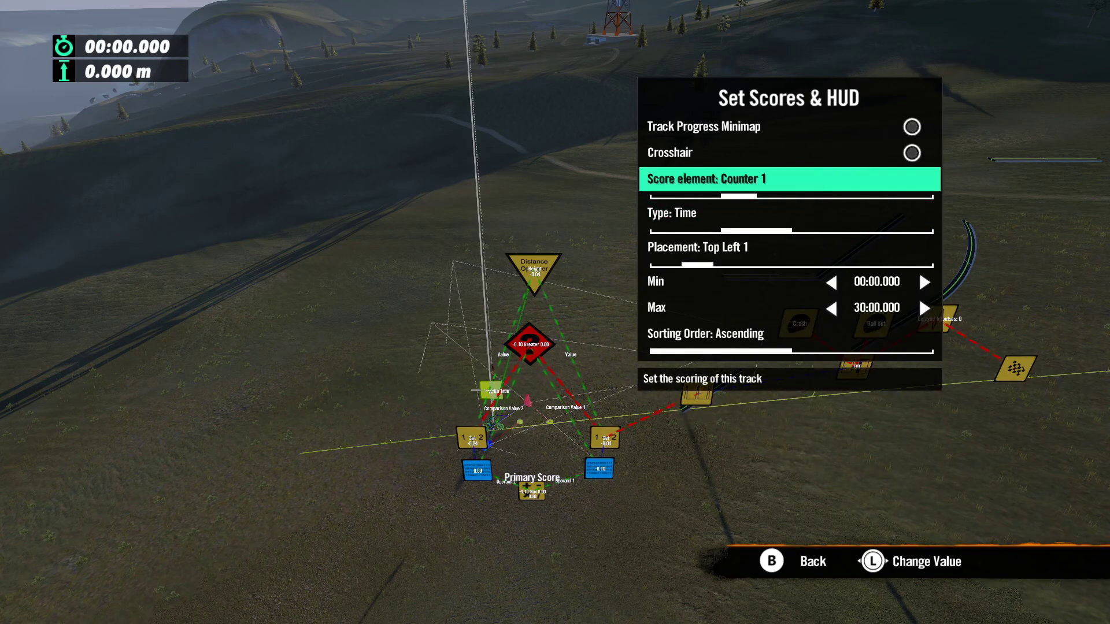
key("Left")
key("Left")
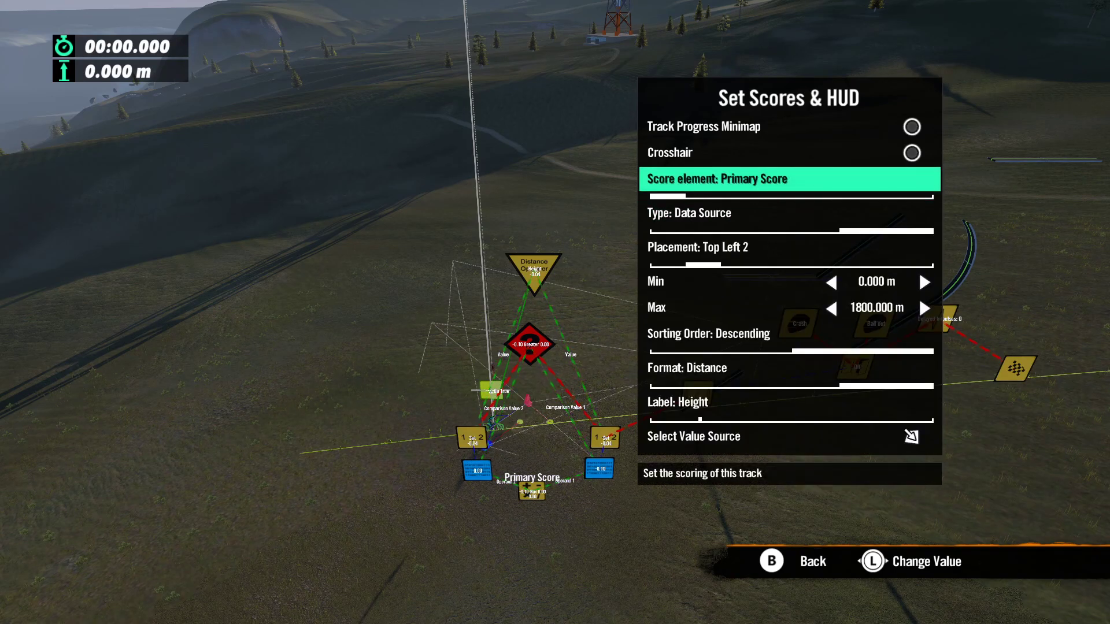
key("Down")
key("Down")
key("Down")
key("Down")
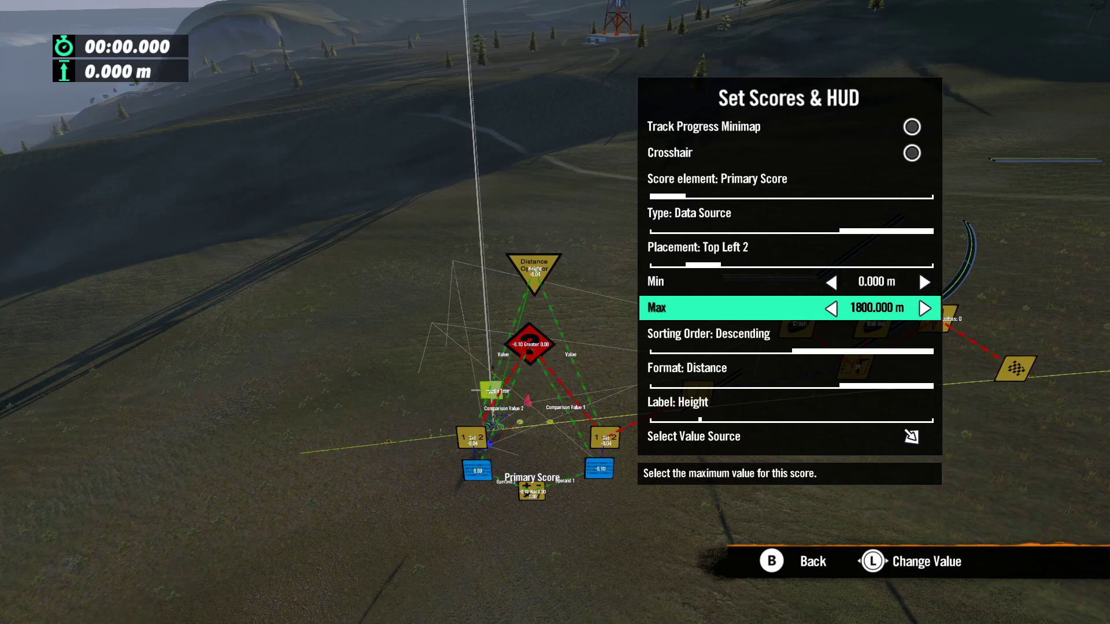
key("Down")
key("Down")
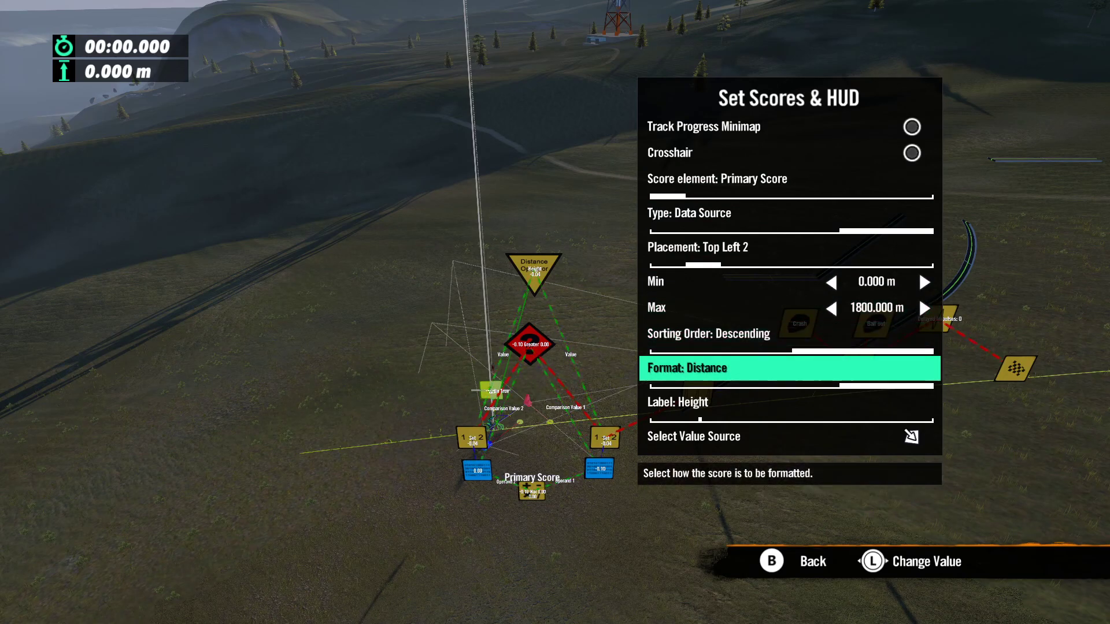
key("Down")
key("Down")
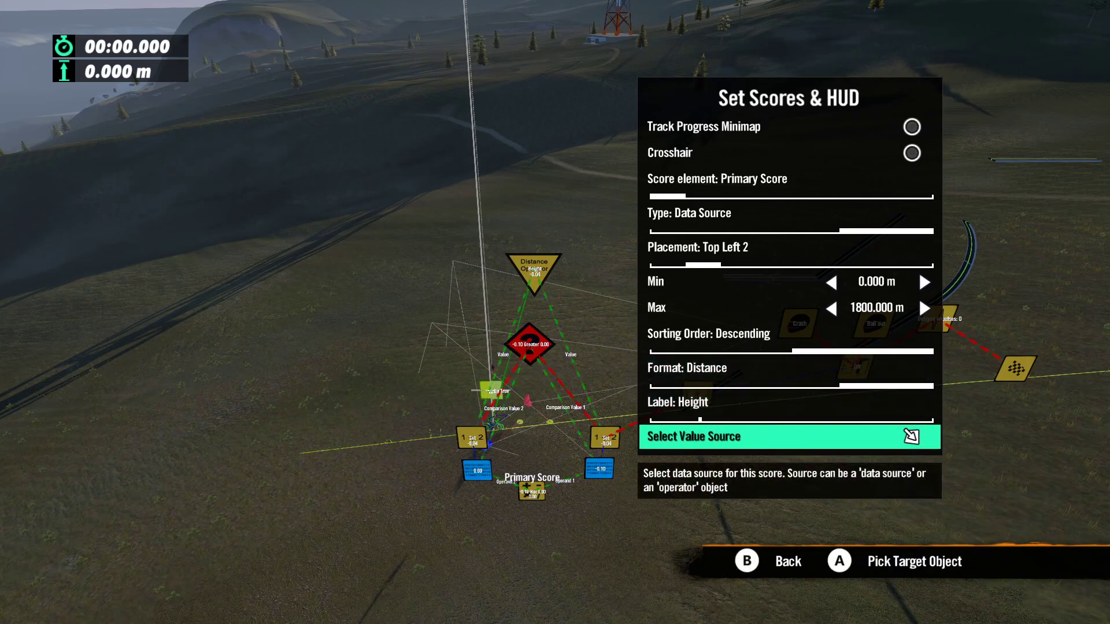
key("Escape")
key("Escape")
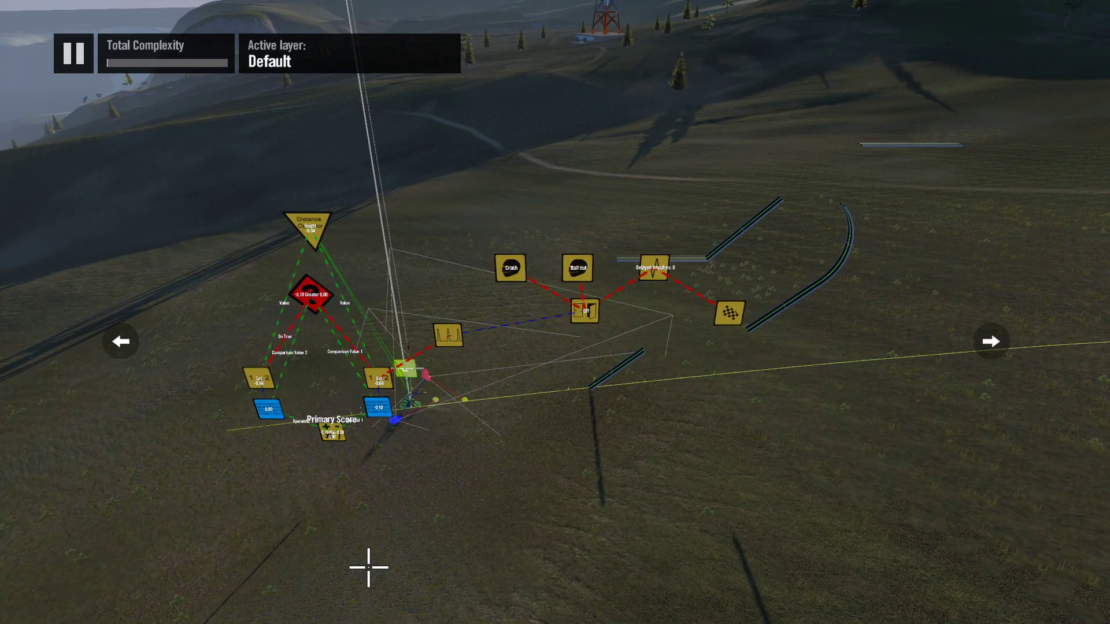
mouse_move(435, 594)
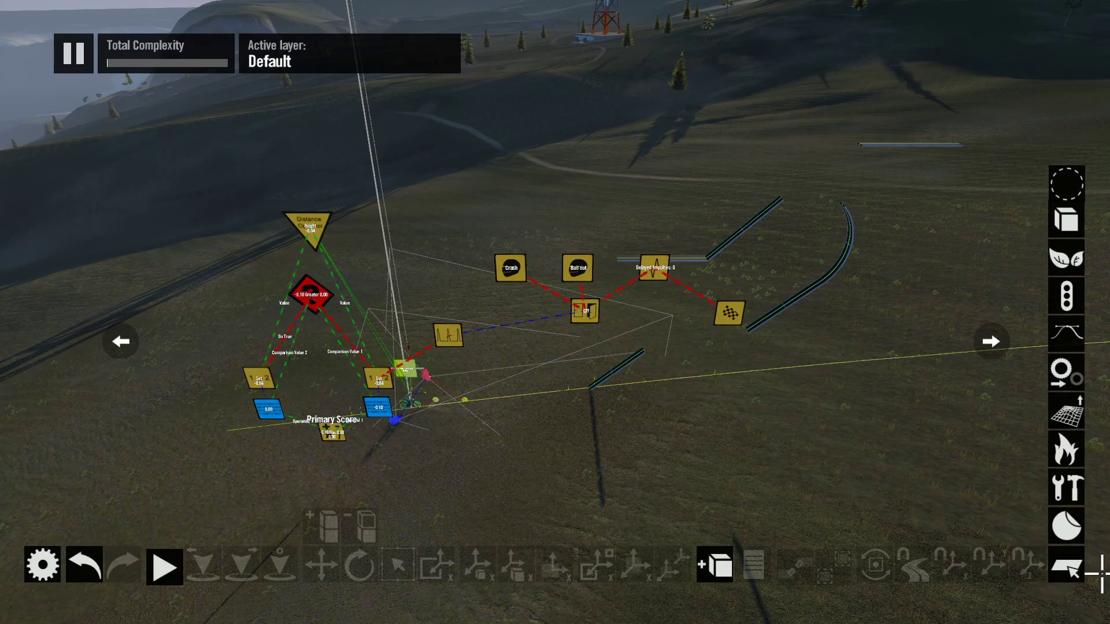